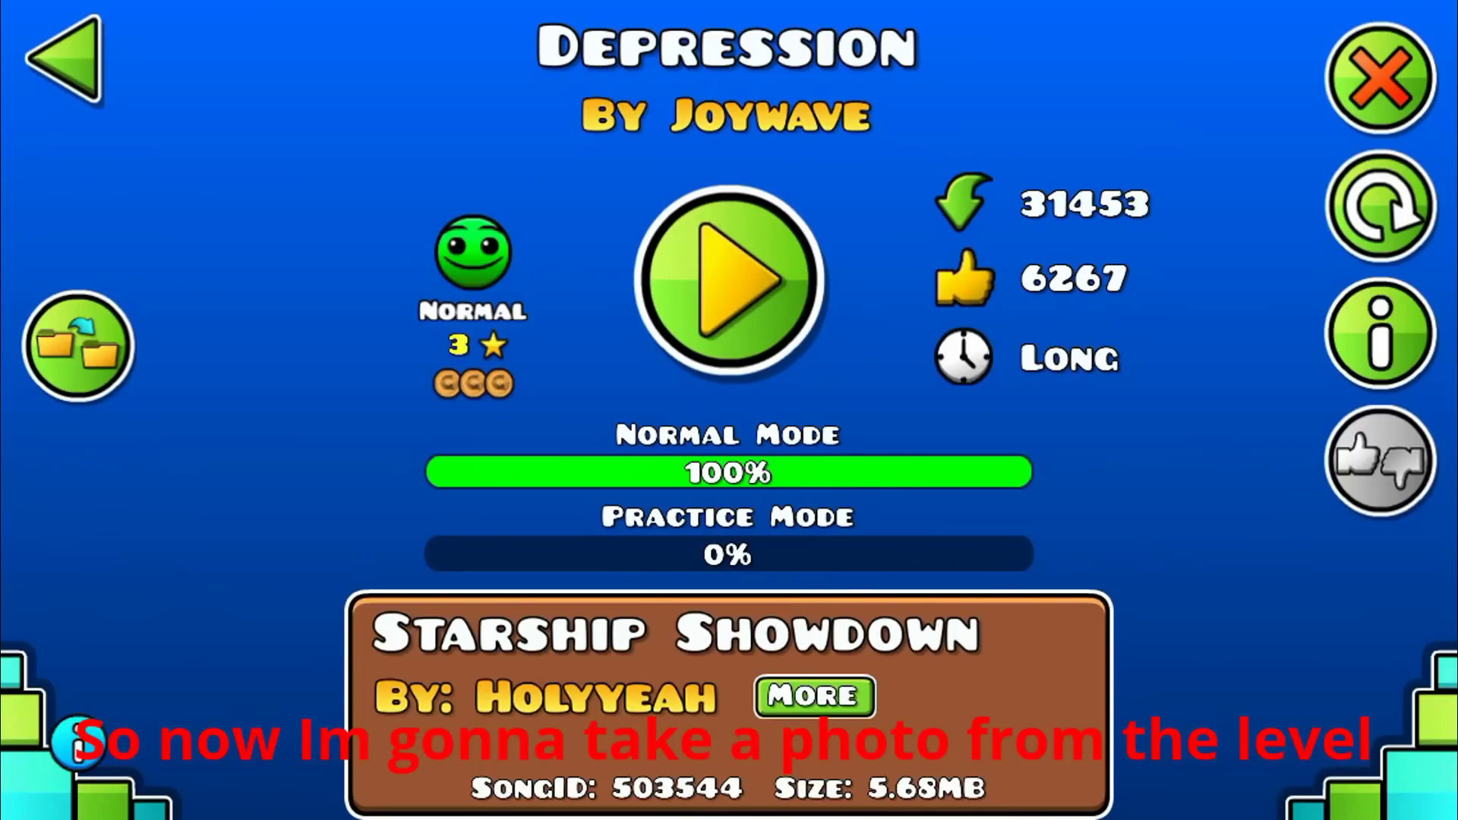
- Start the Depression level and pause it immediately to show the Normal Mode pause menu
click(727, 279)
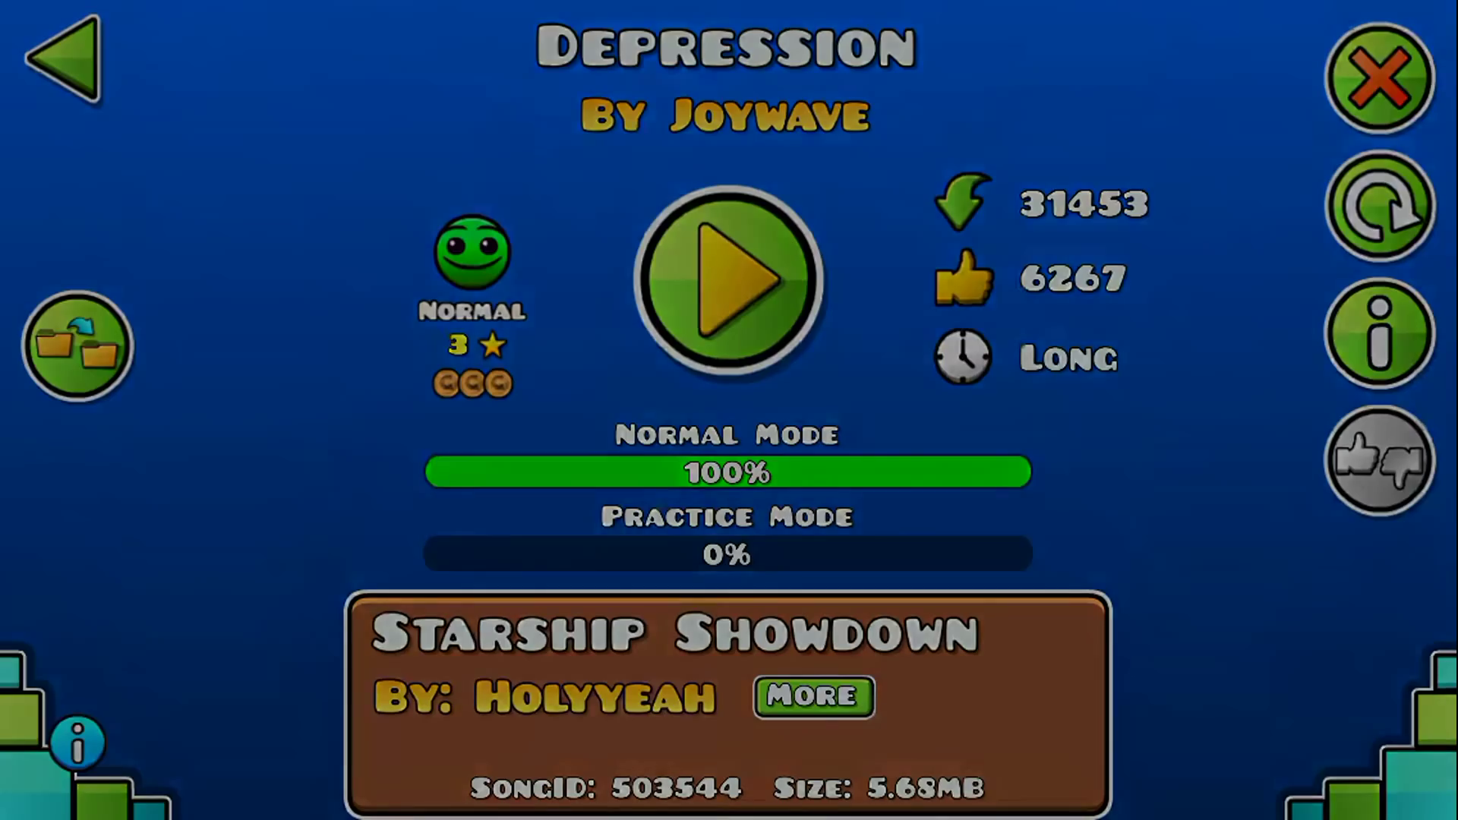
click(1418, 39)
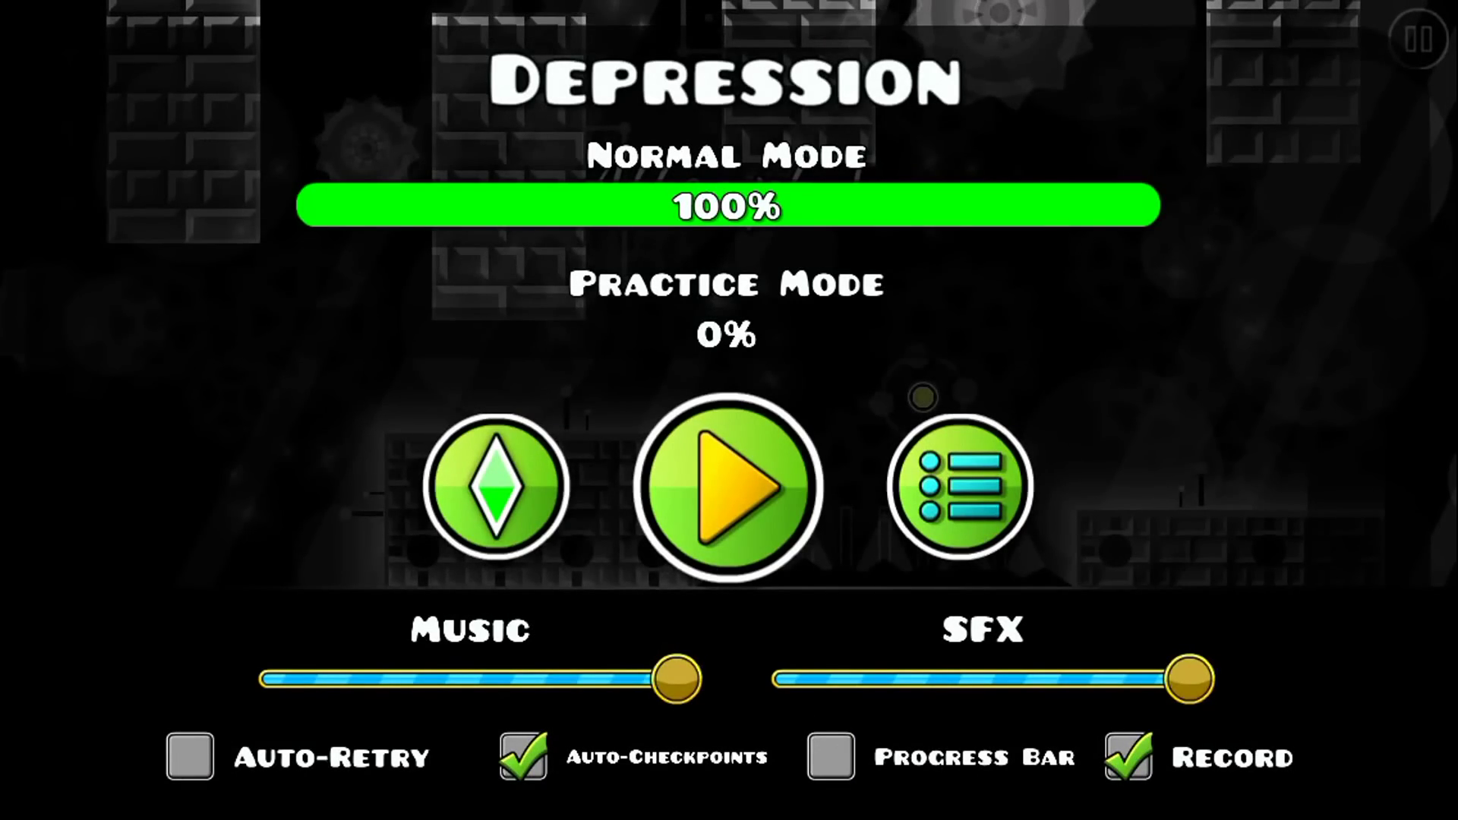
- Resume the level and jump through the cube, ship and wave sections on attempt 1
click(728, 486)
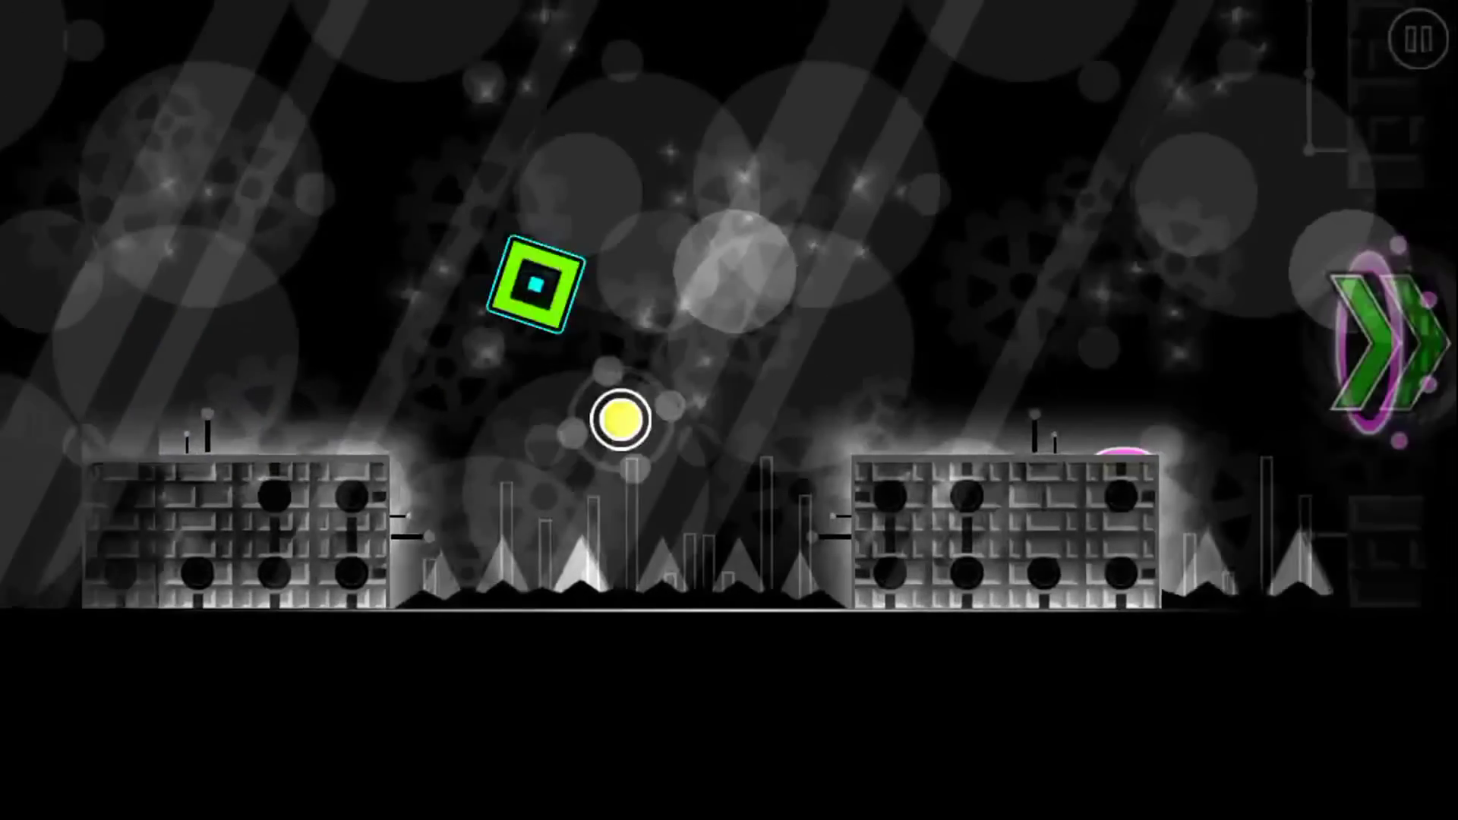
key(space)
key(space)
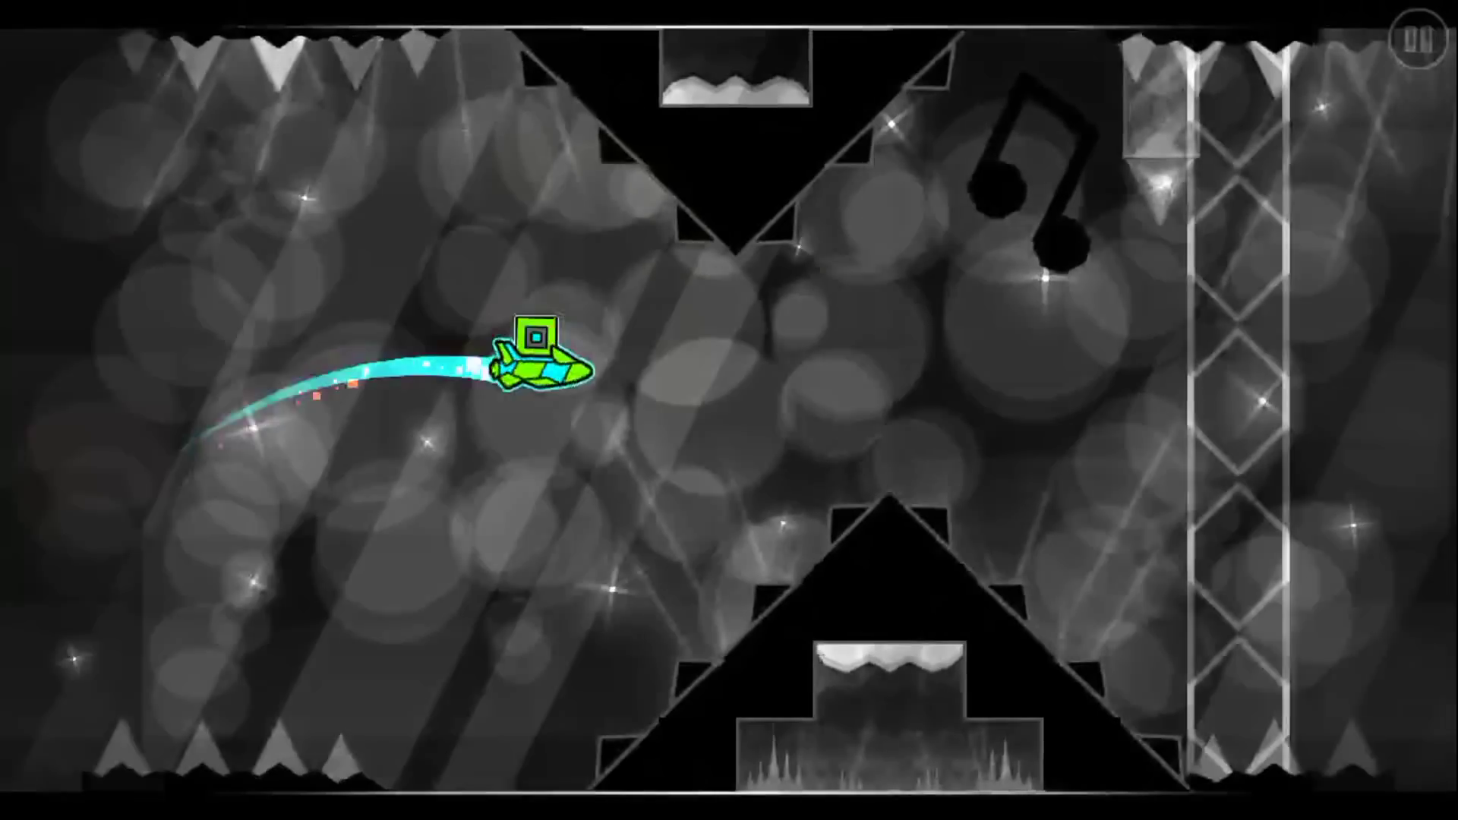
key(space)
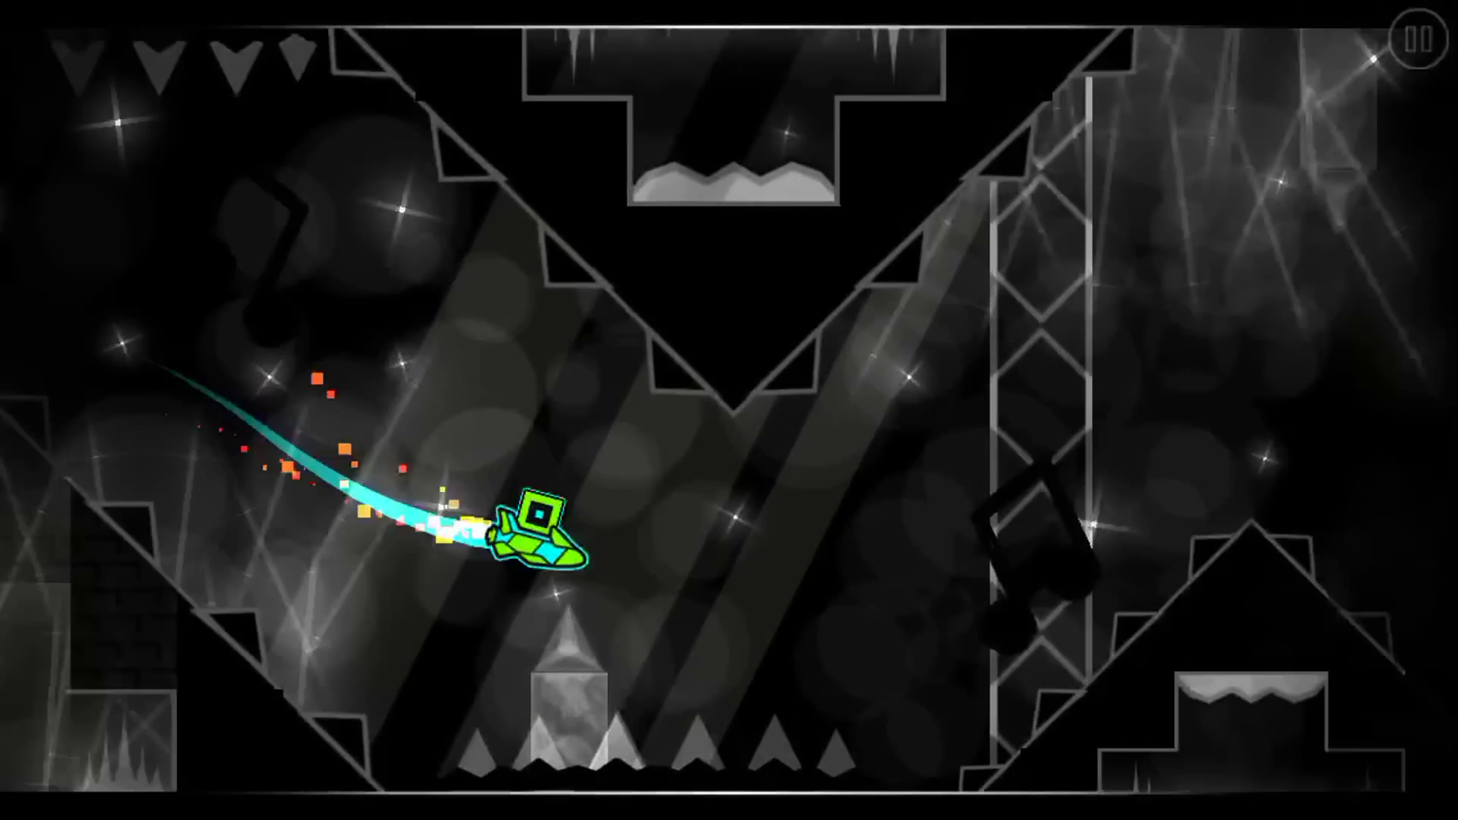
key(space)
key(space)
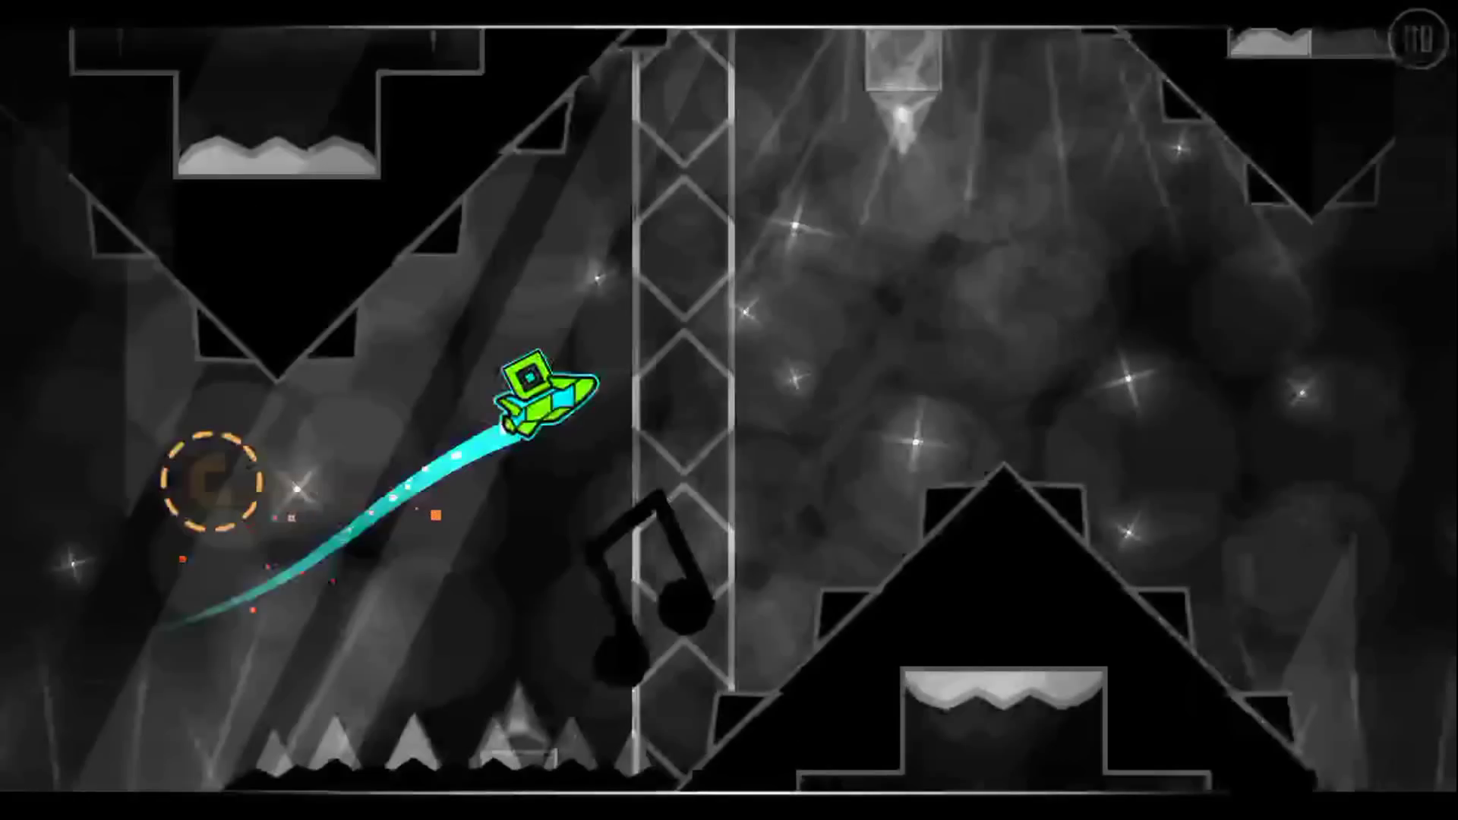
key(space)
key(space)
key(space)
key(space)
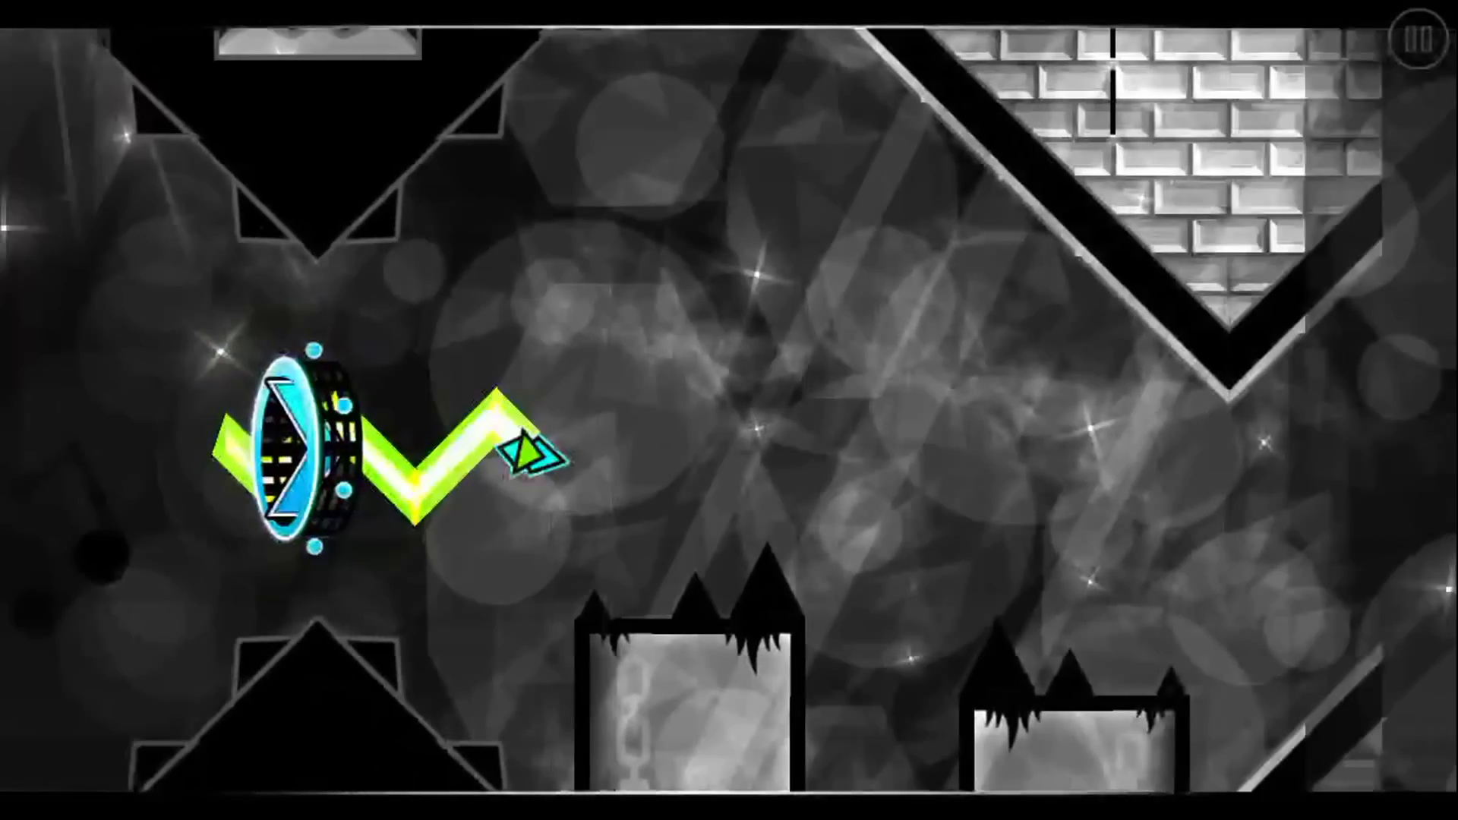
key(space)
key(space)
key(space)
key(space)
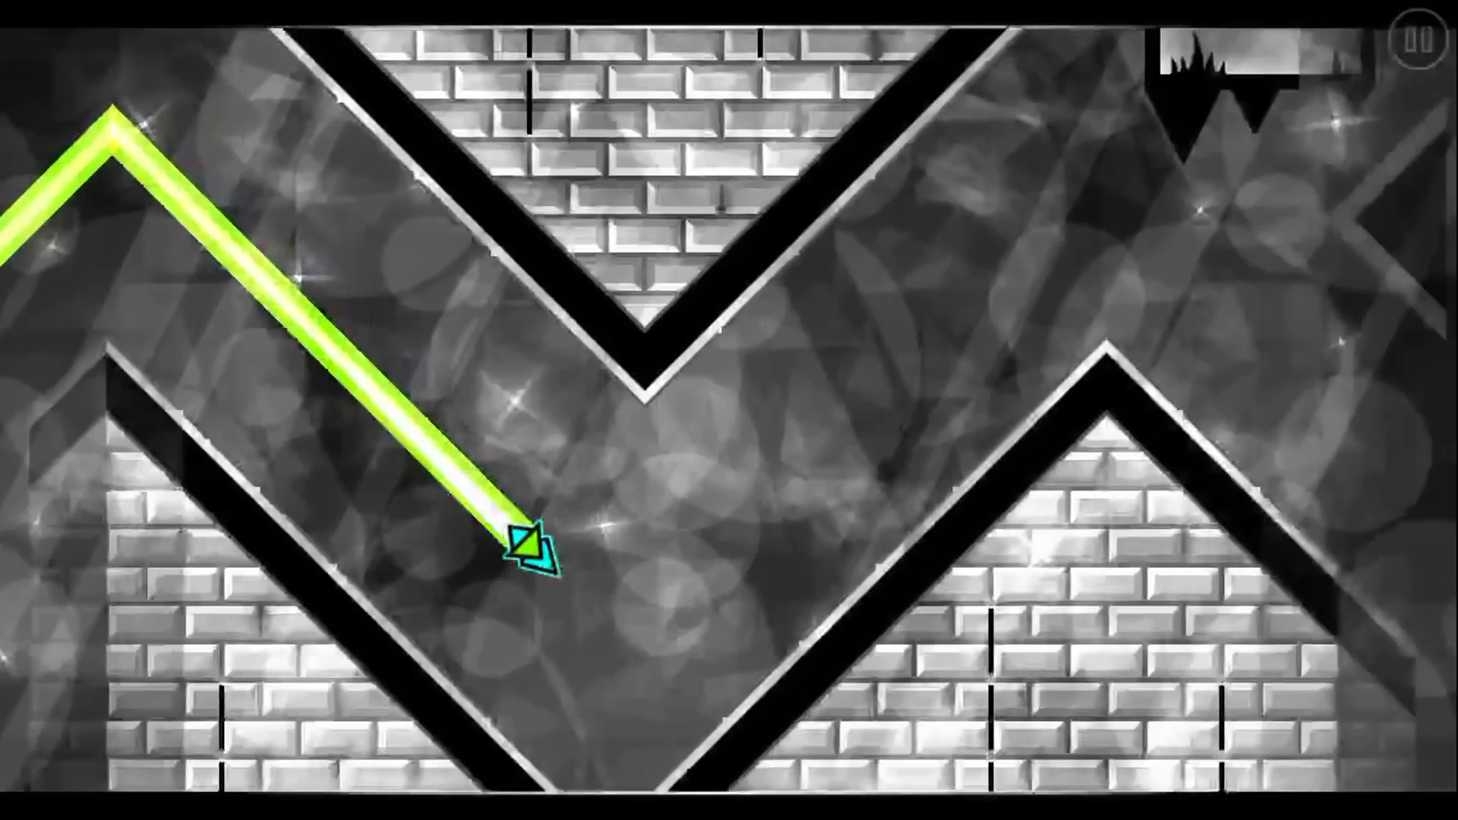
key(space)
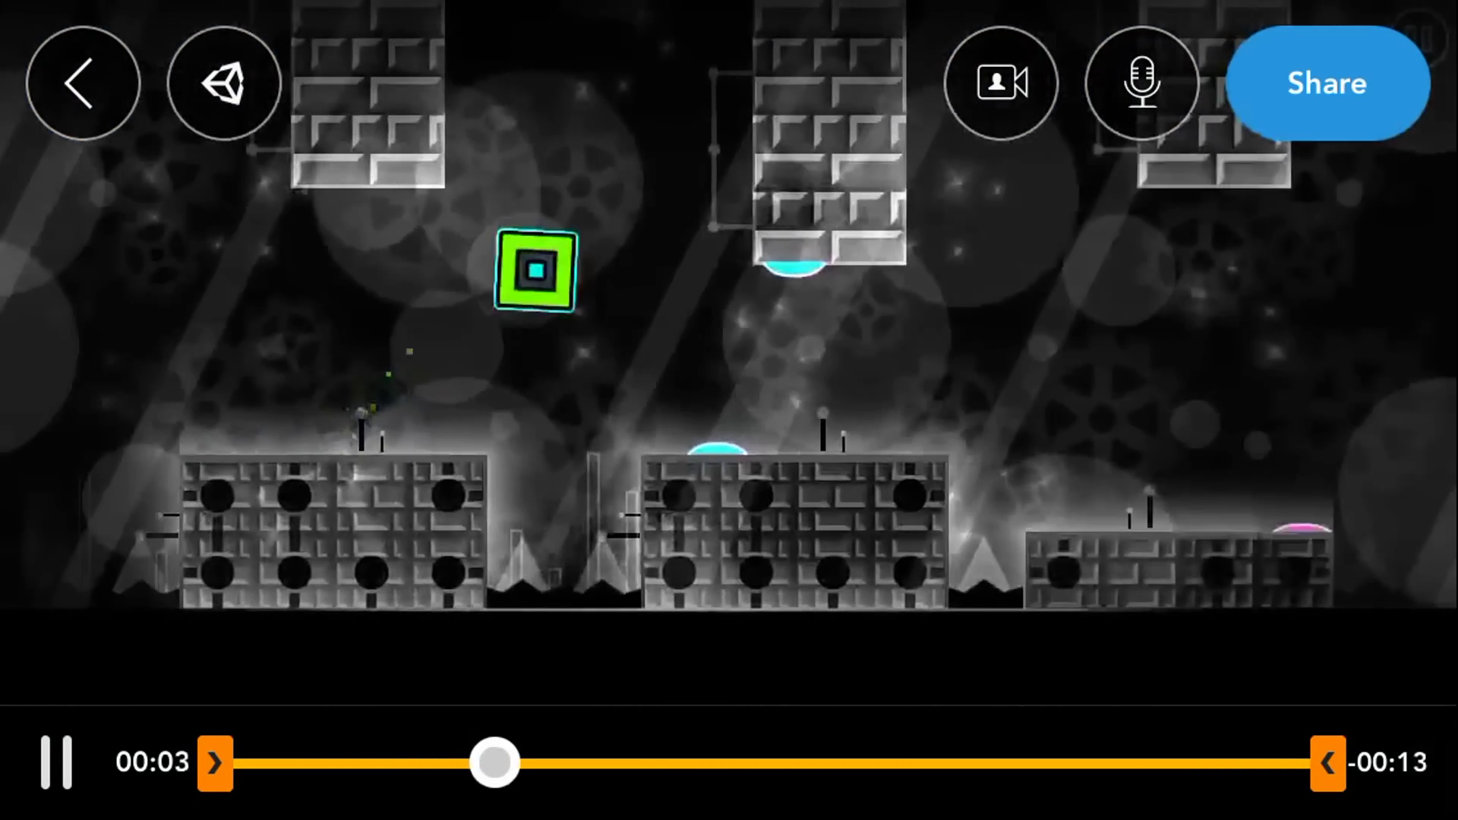
- Freeze the replay on the flying ship and bring up the Share Replay dialog
click(57, 762)
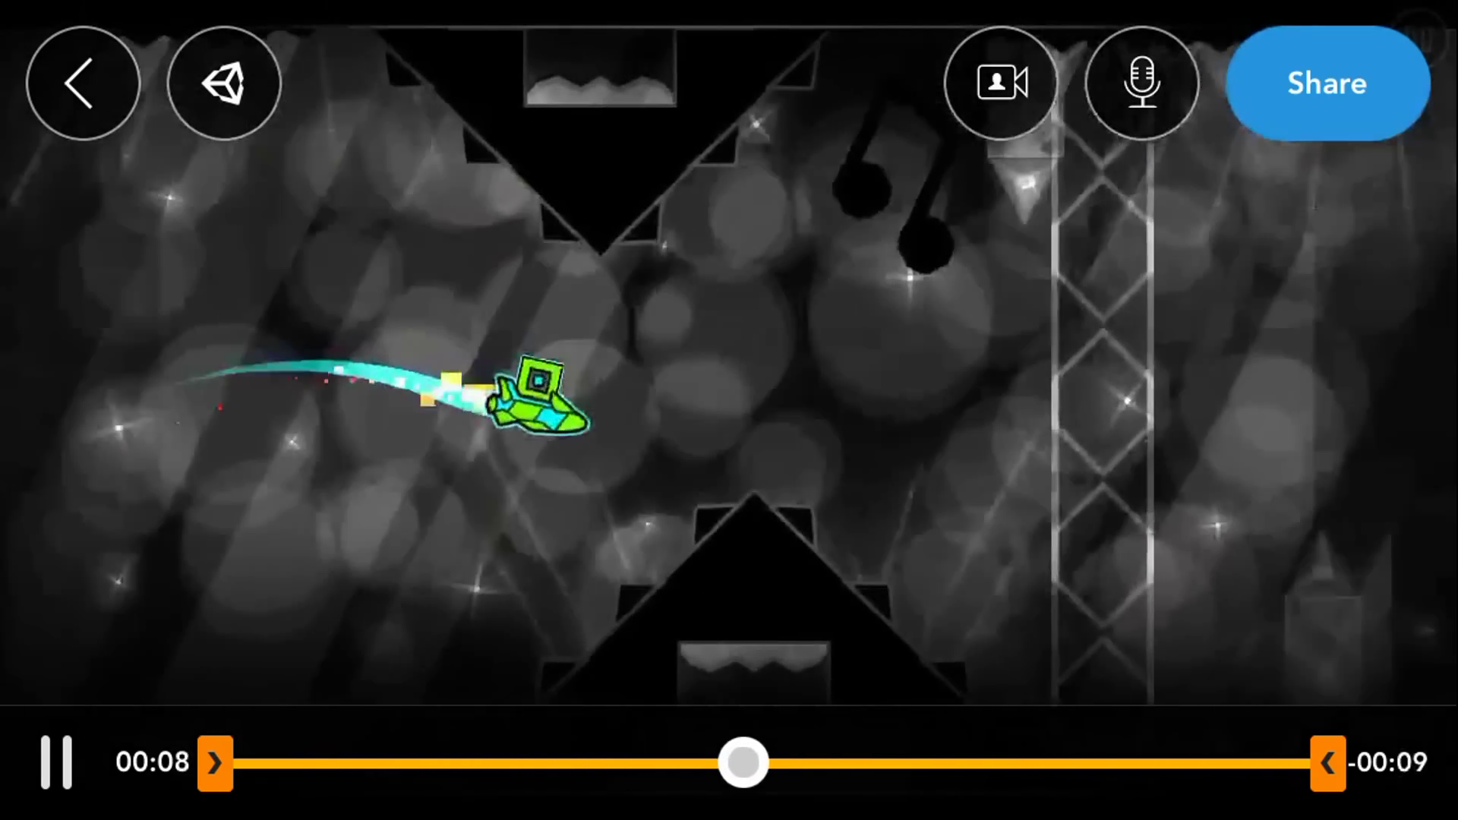
click(56, 761)
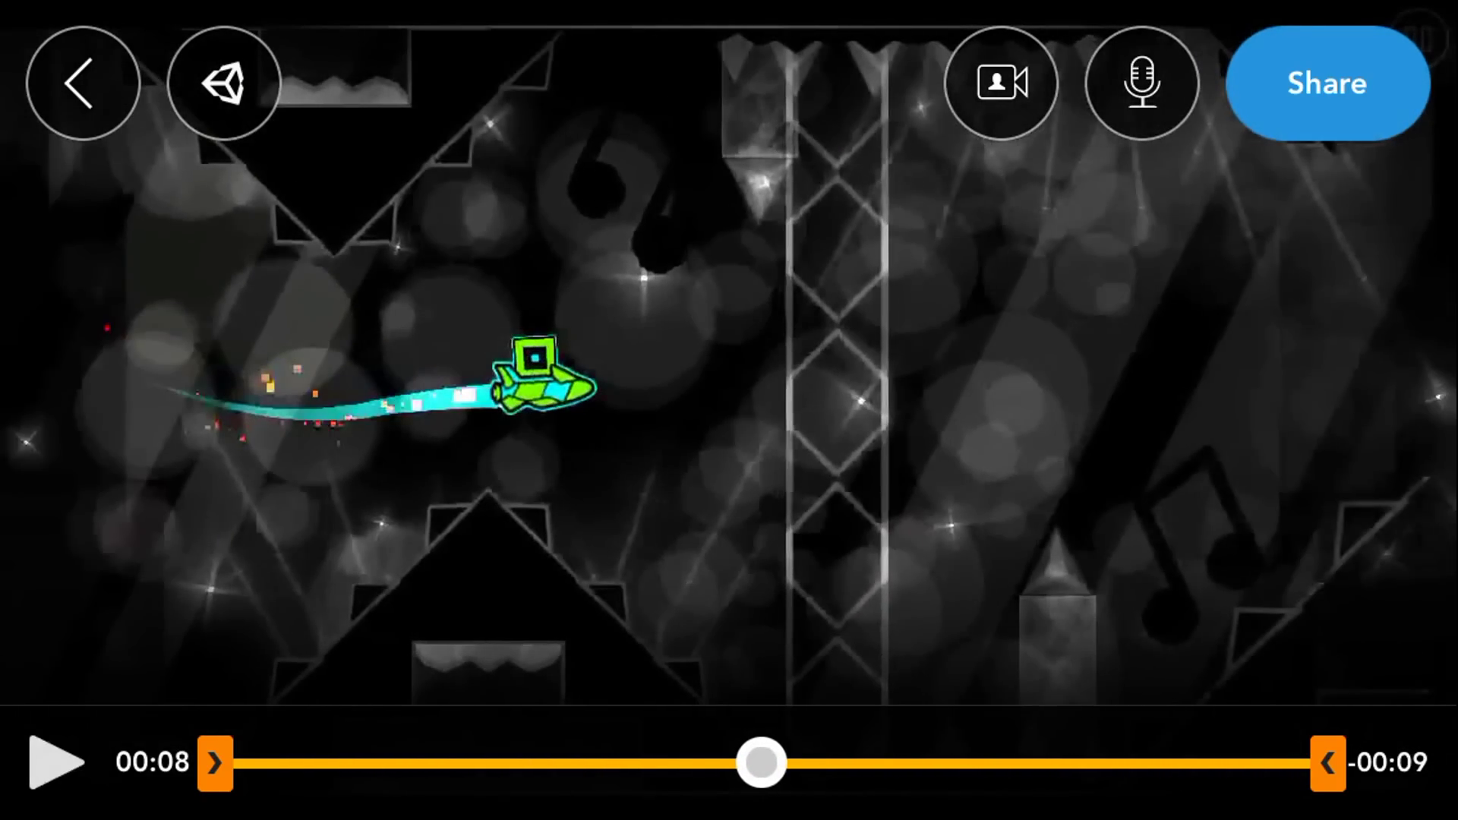
click(56, 762)
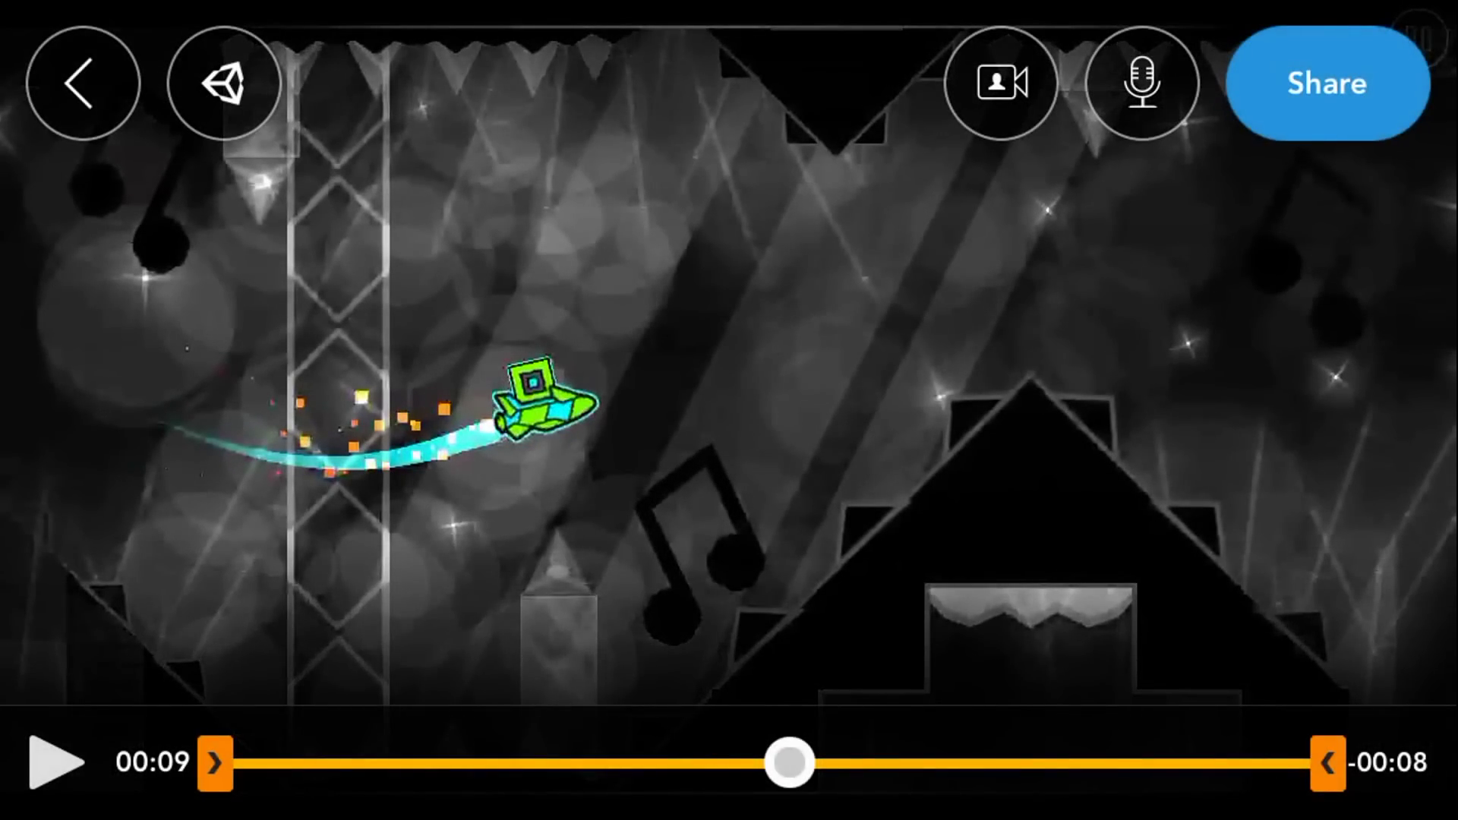
click(1325, 81)
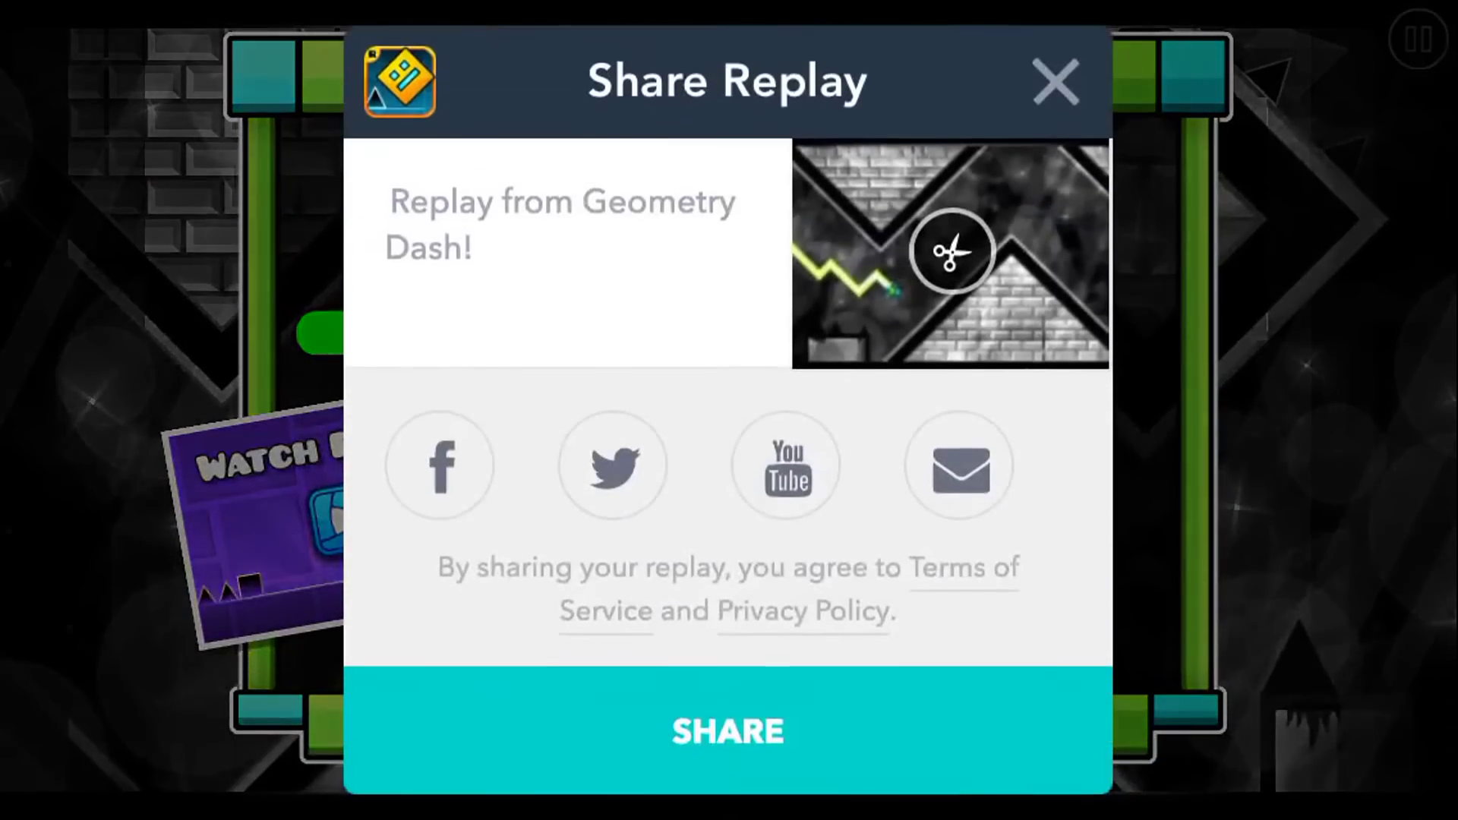
- Close Share Replay, leave the level results, and back out to the main menu
click(1056, 81)
click(983, 717)
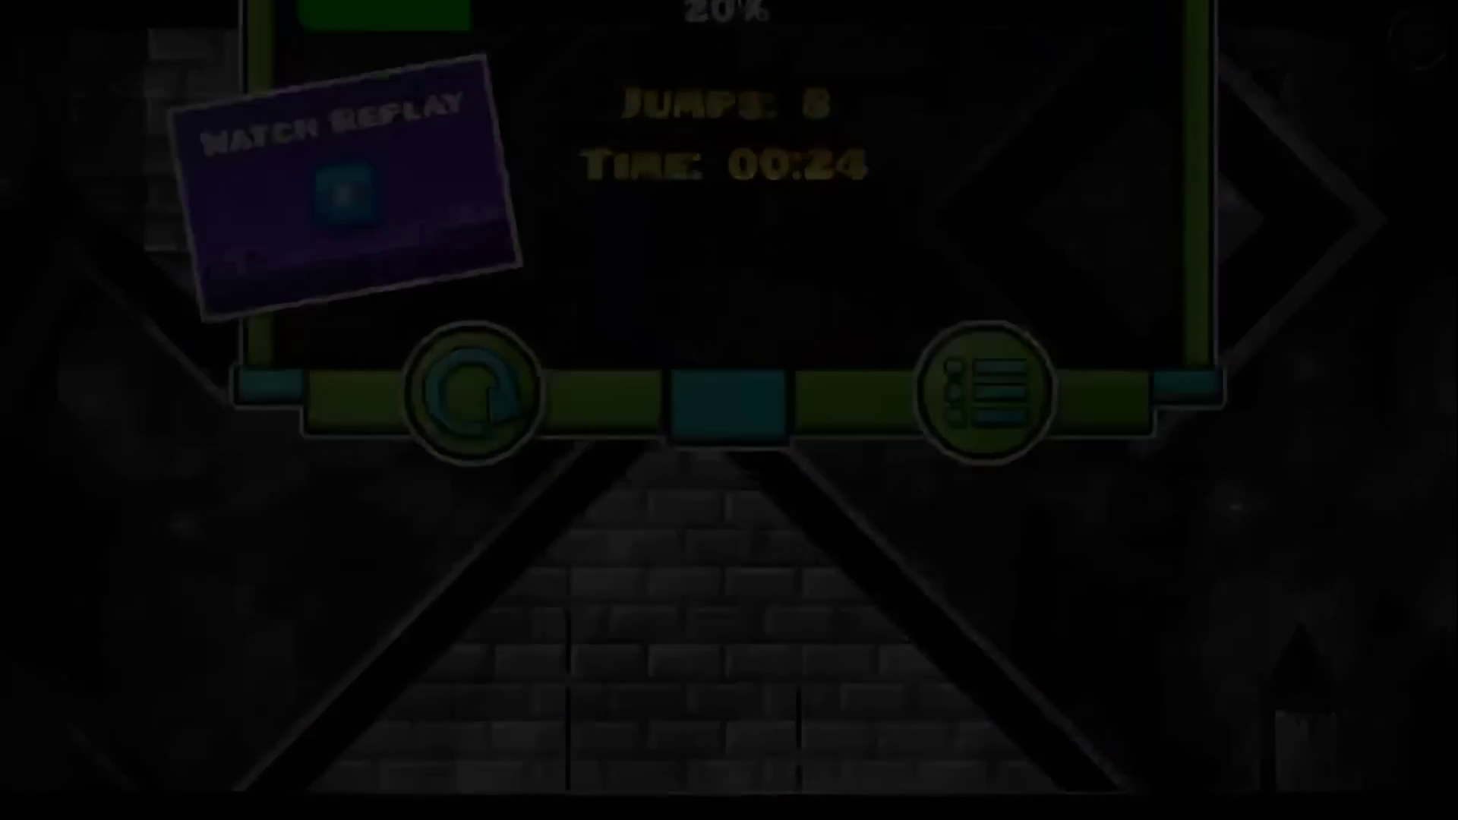
key(Escape)
key(Escape)
key(Escape)
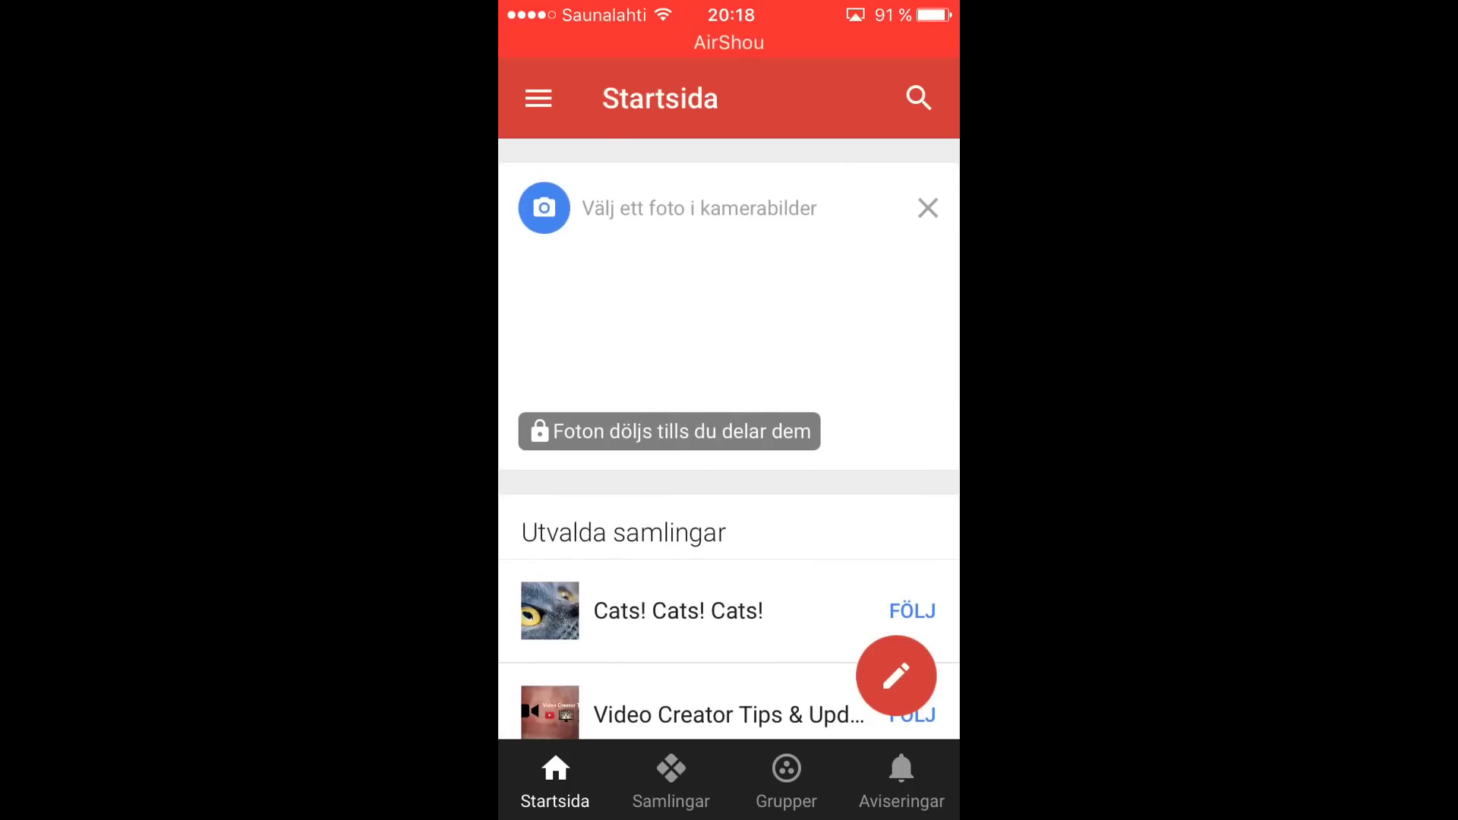
- Publish a Google+ post to Customers with the Geometry Dash ship screenshot attached
click(901, 783)
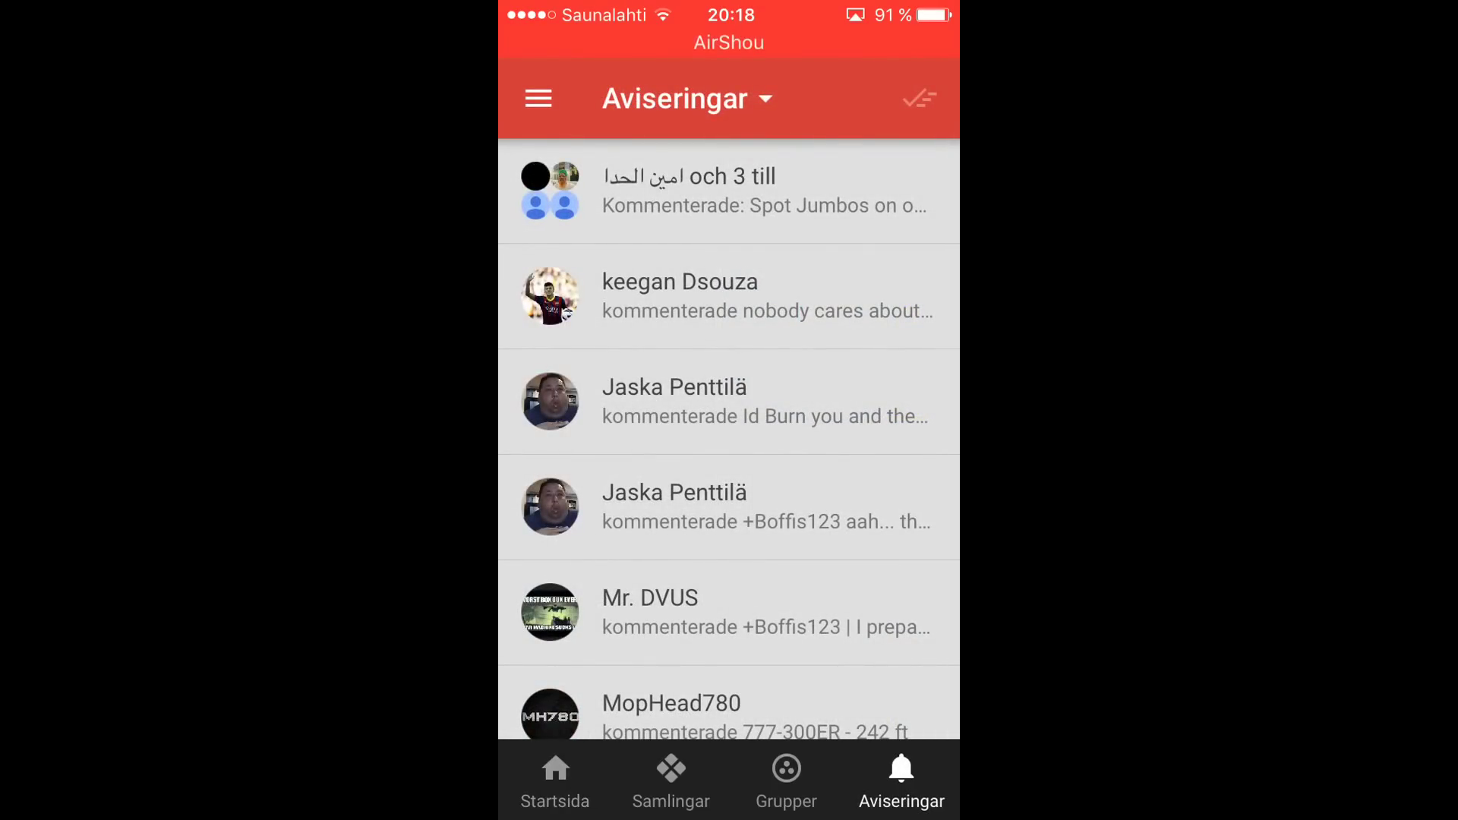
click(555, 782)
click(896, 675)
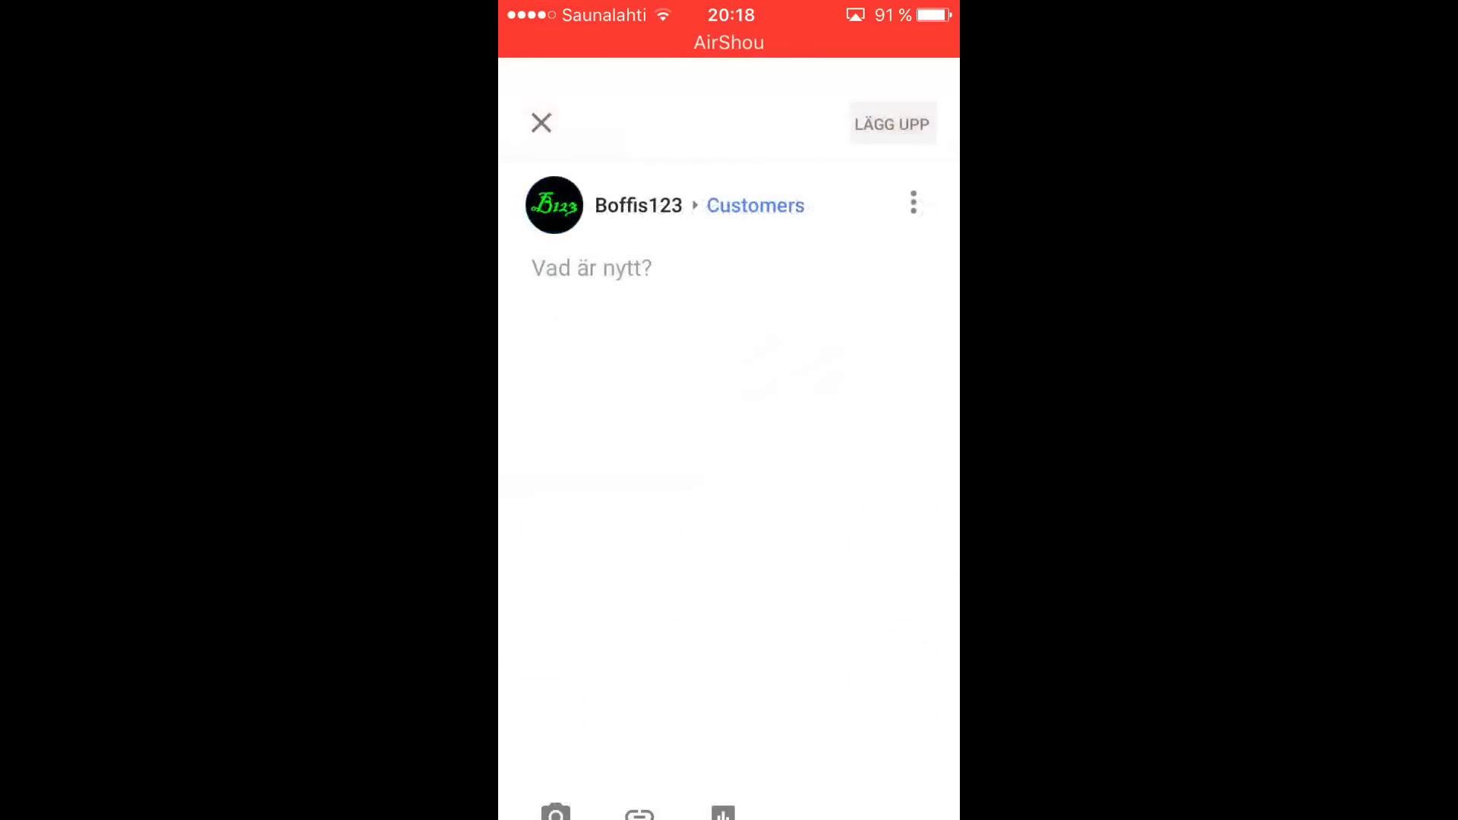
click(556, 500)
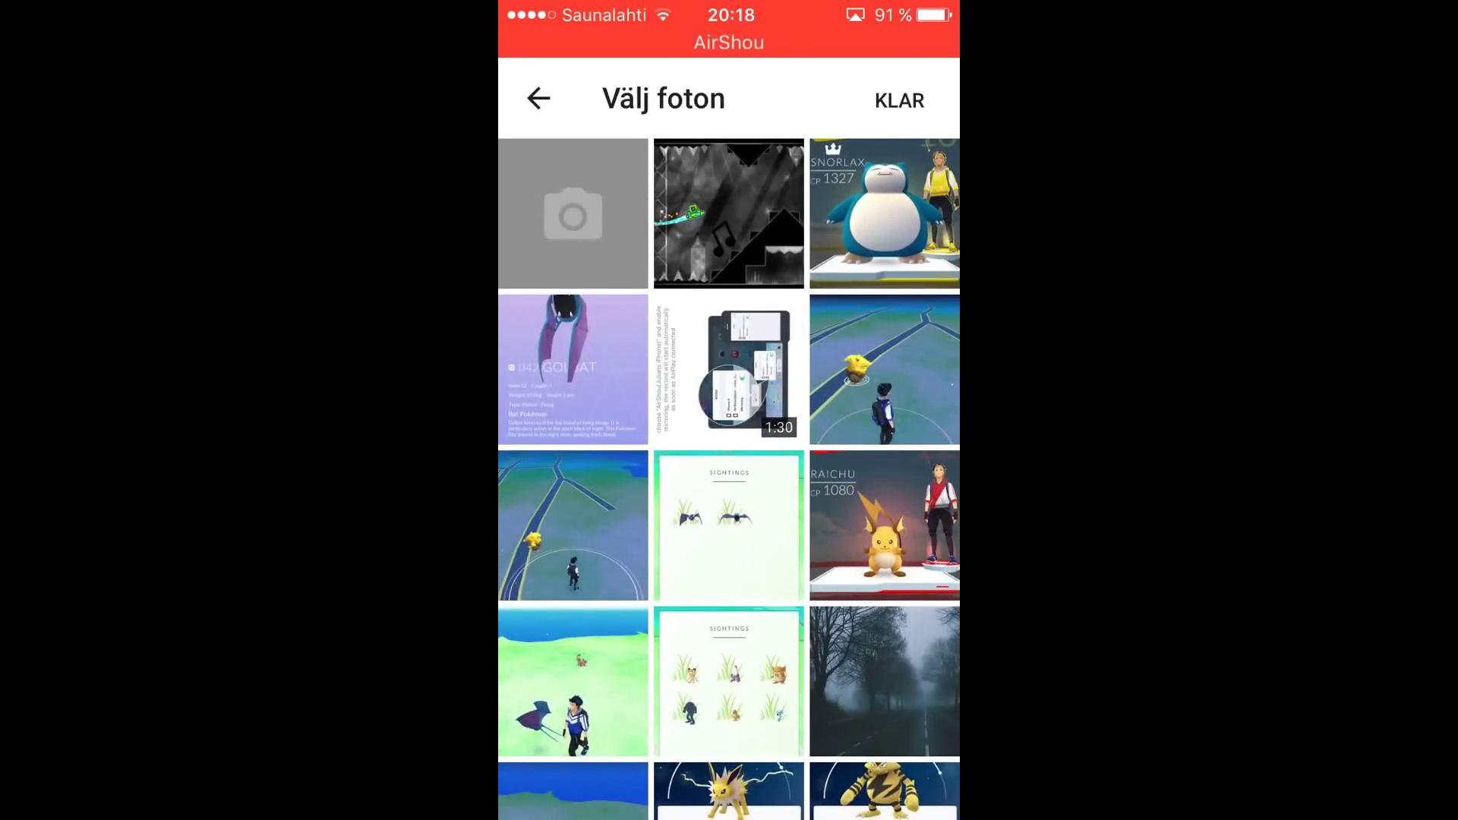
click(729, 213)
click(900, 100)
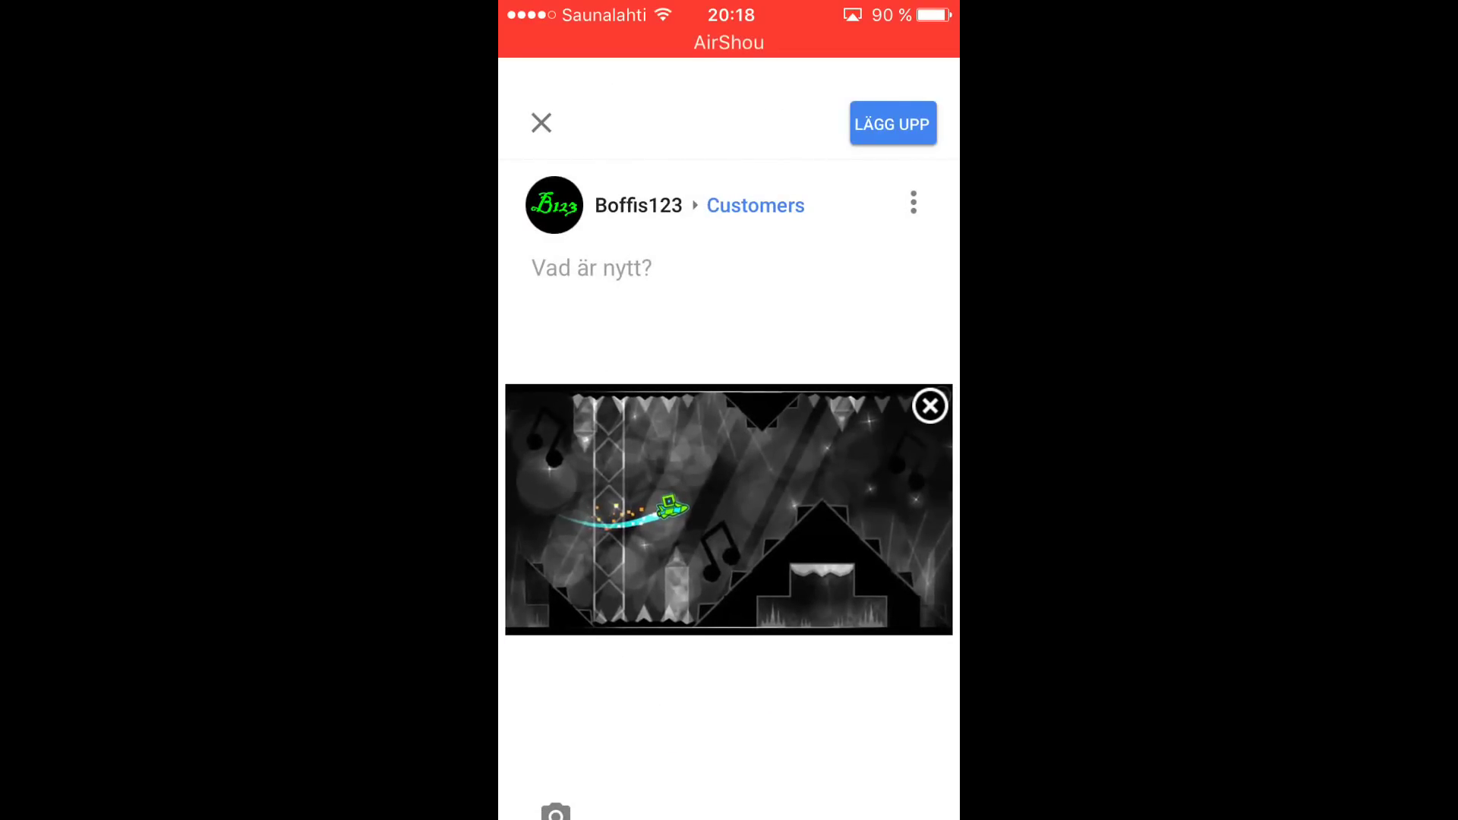
click(893, 124)
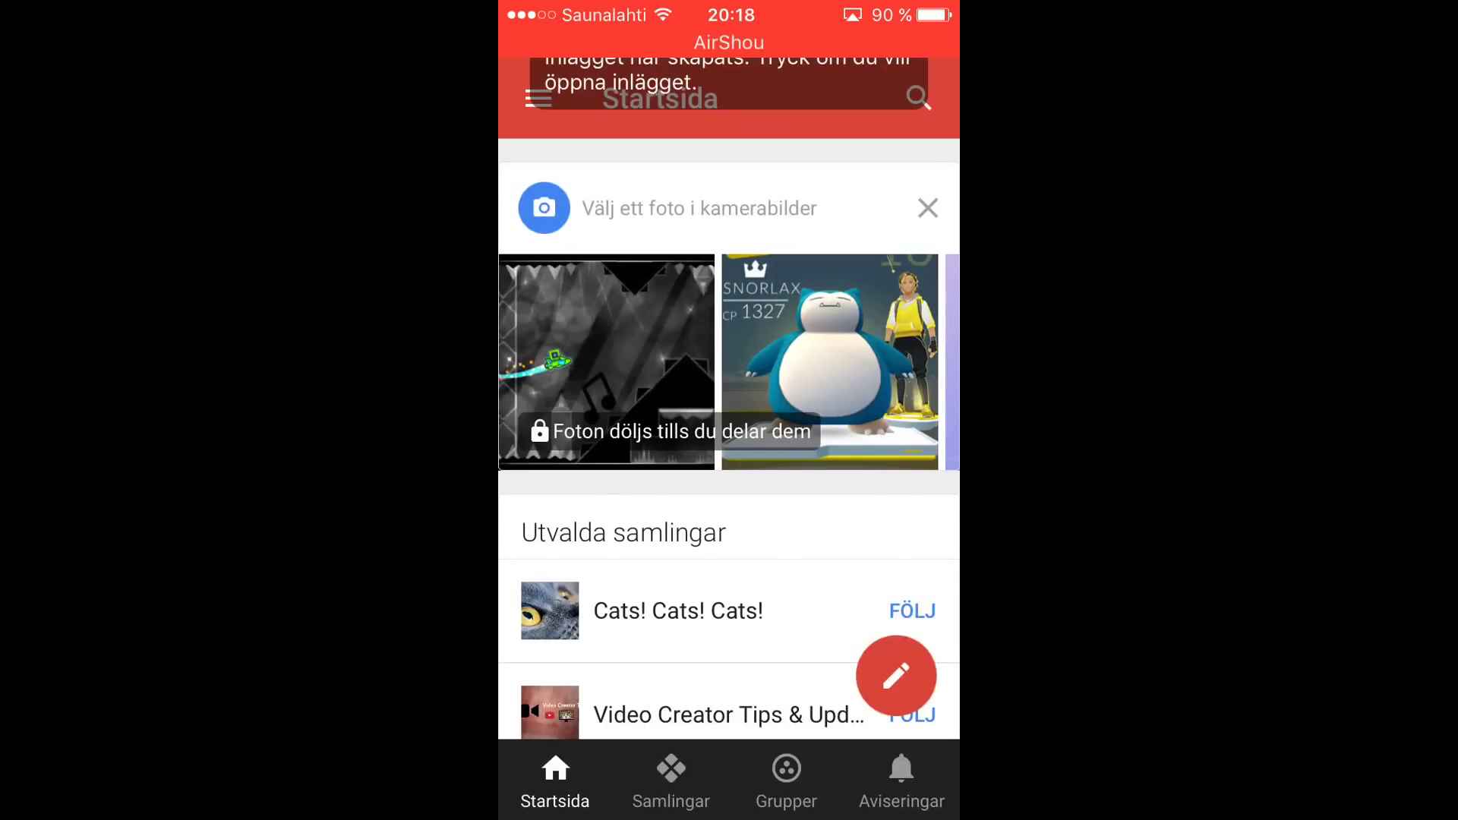
- Refresh the Startsida feed and scroll to the new privately shared screenshot post
scroll(729, 455, up, 3)
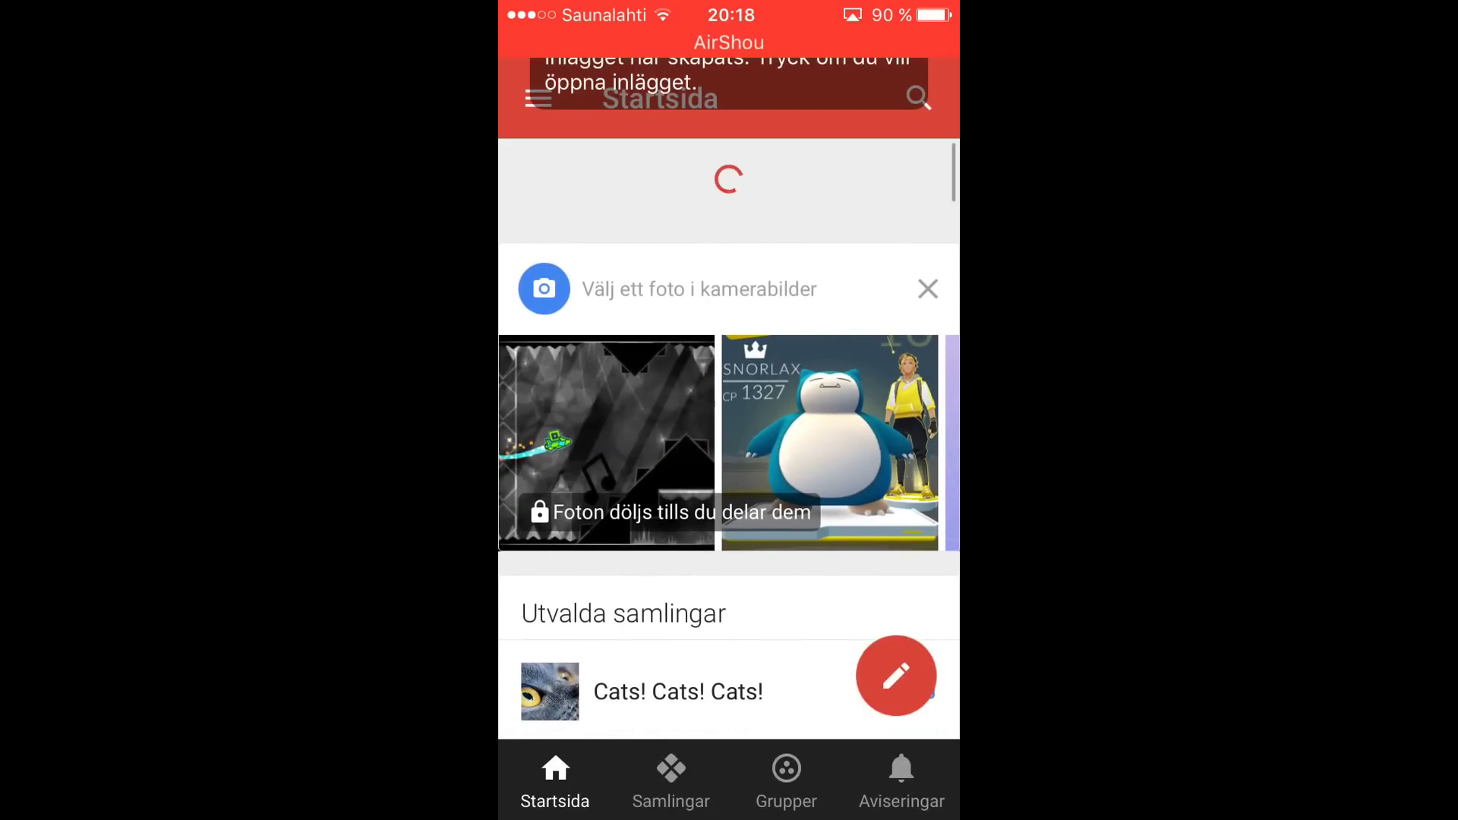
scroll(729, 455, down, 4)
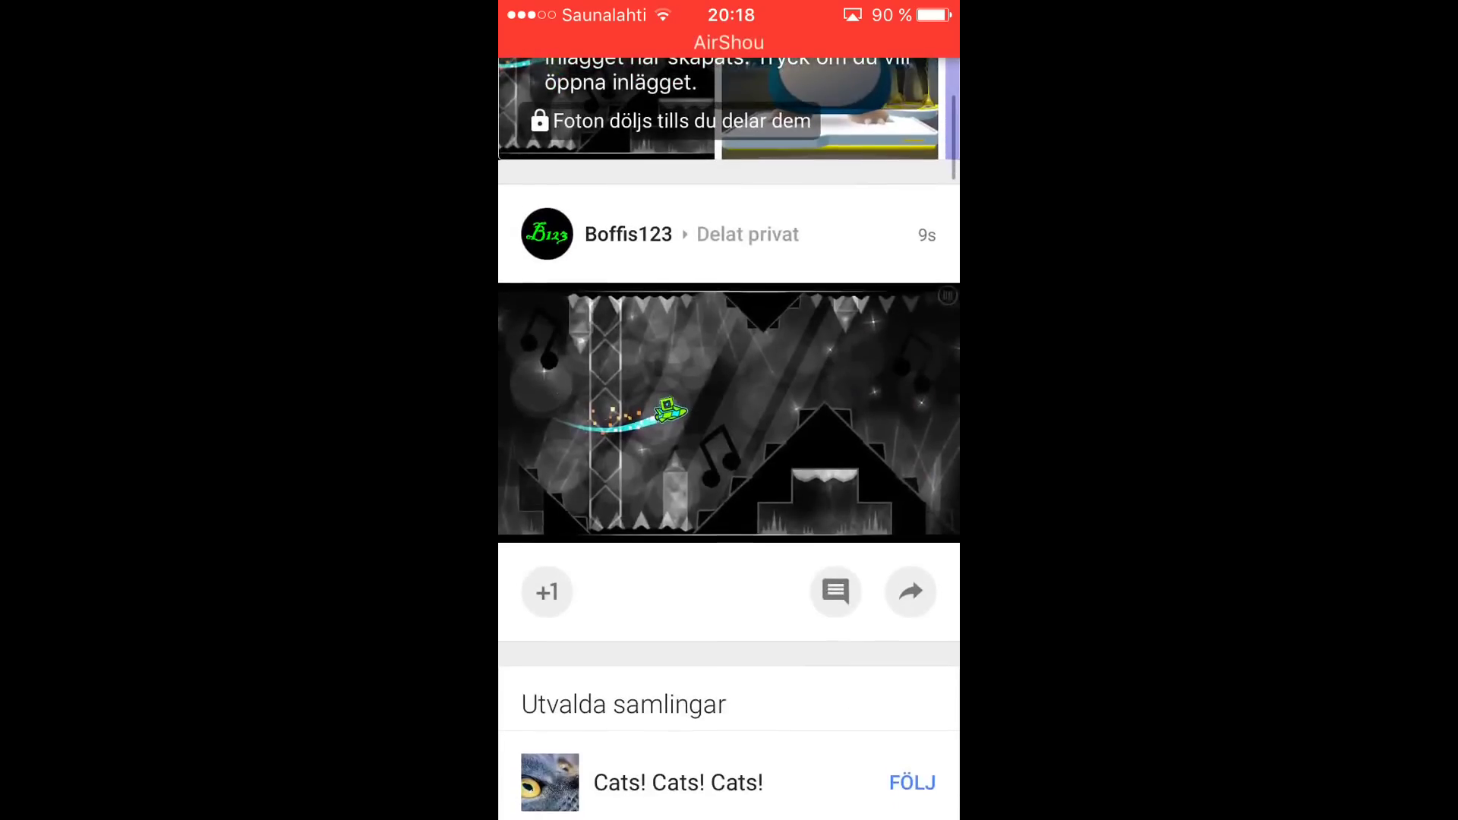
scroll(729, 456, down, 2)
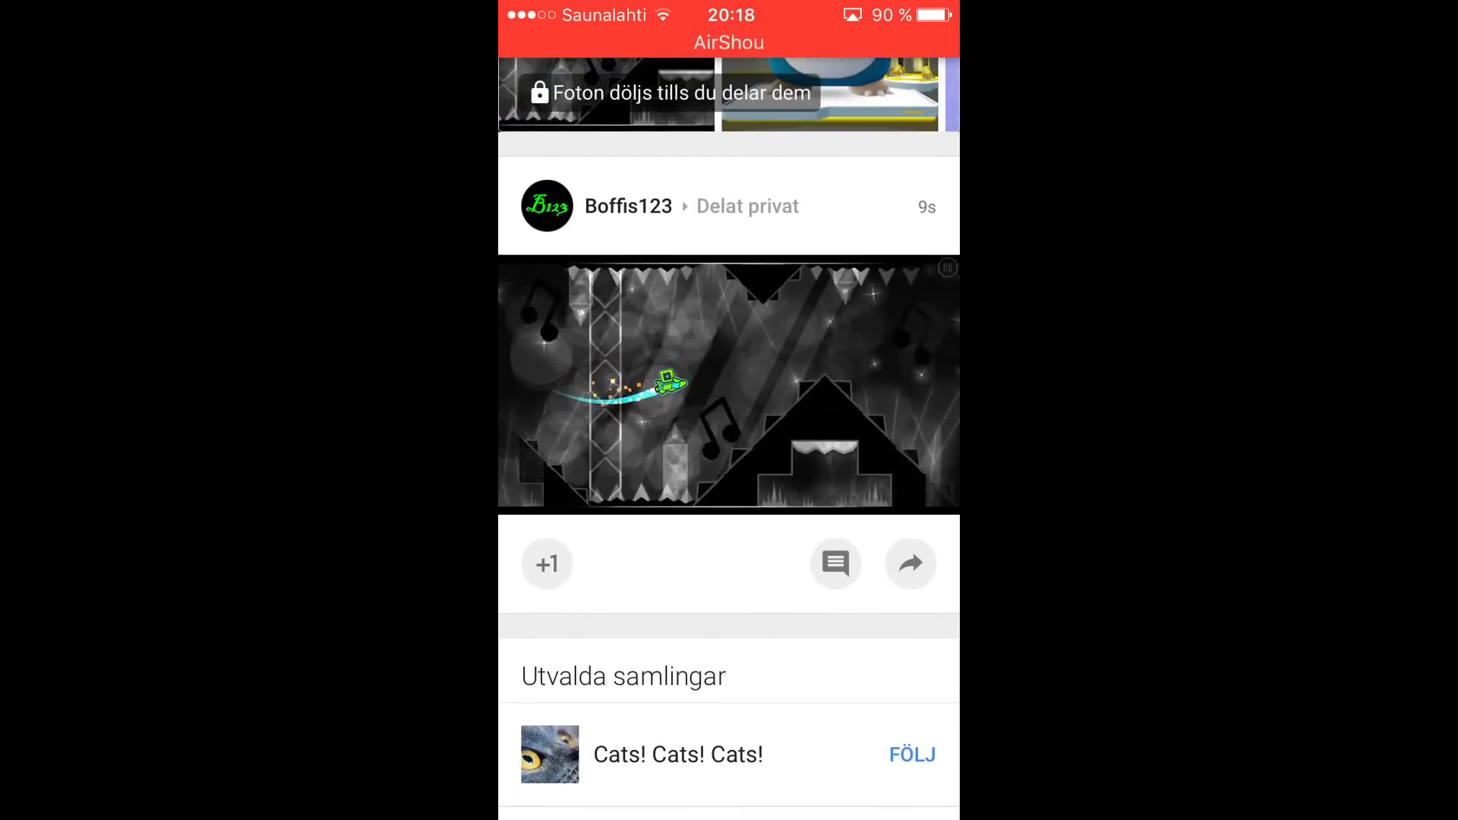
scroll(729, 380, left, 5)
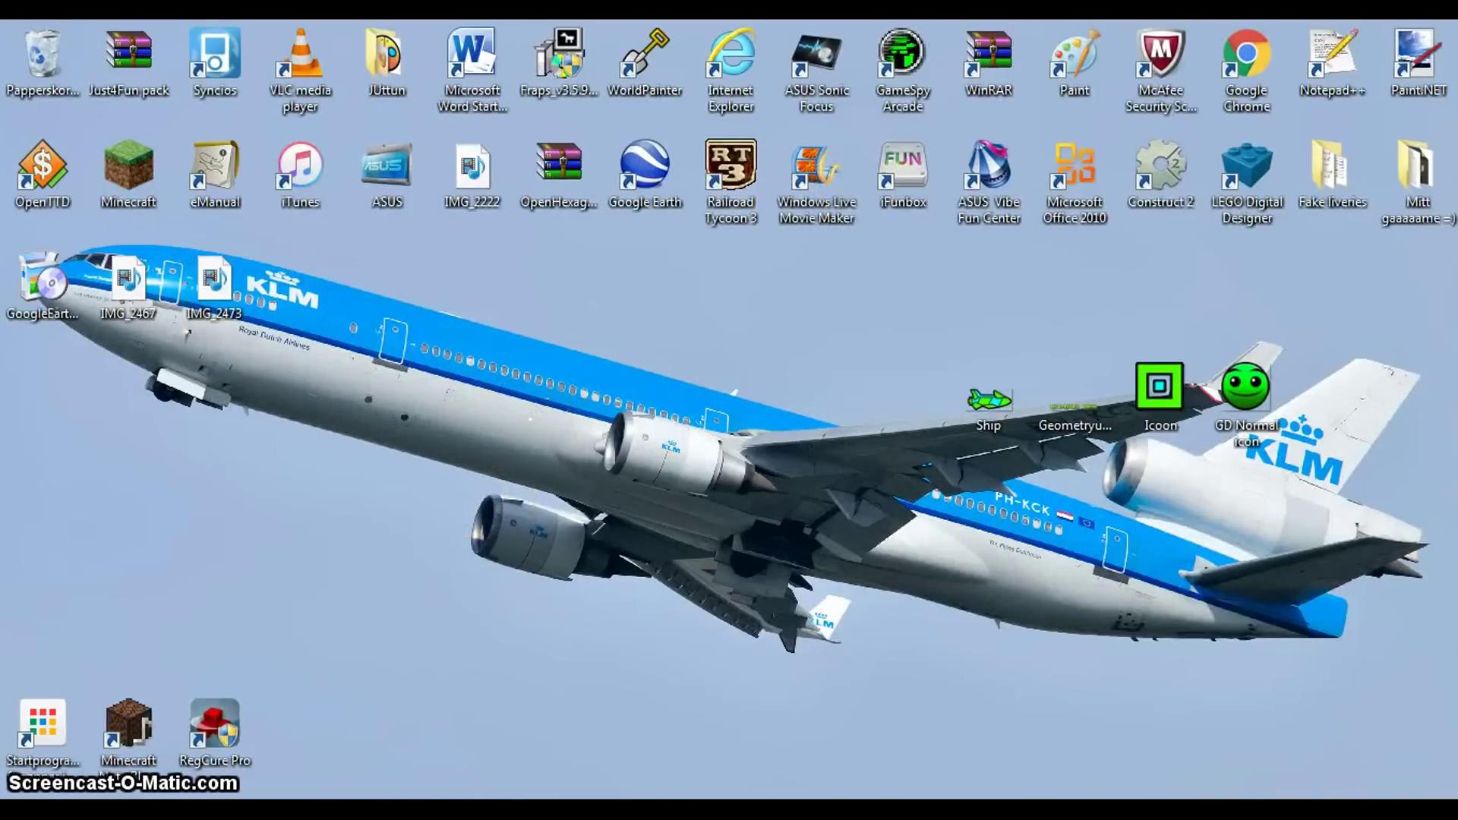
- Open Google+ in the browser and view the shared ship screenshot full-size
click(507, 805)
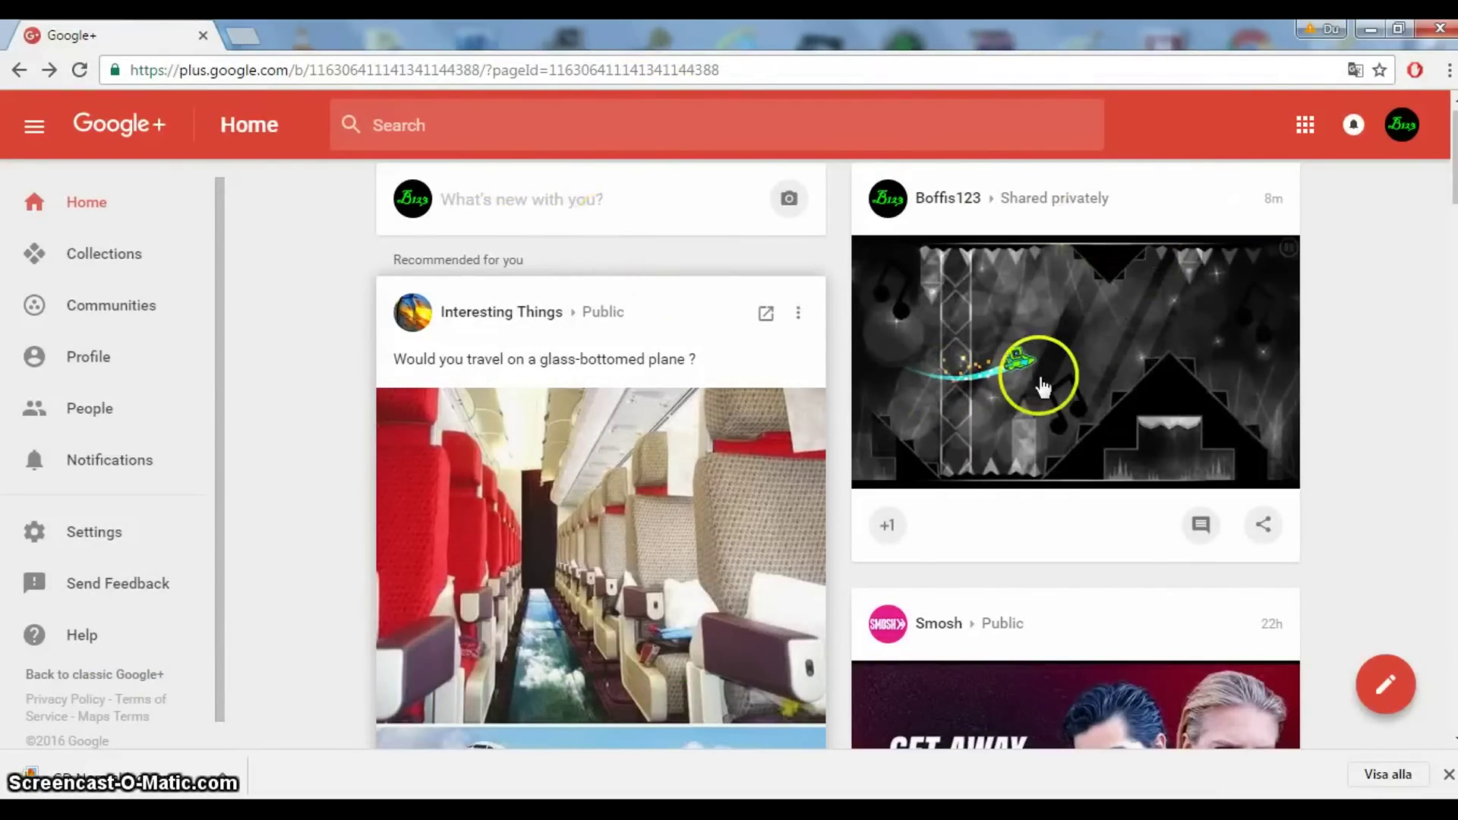
click(1083, 332)
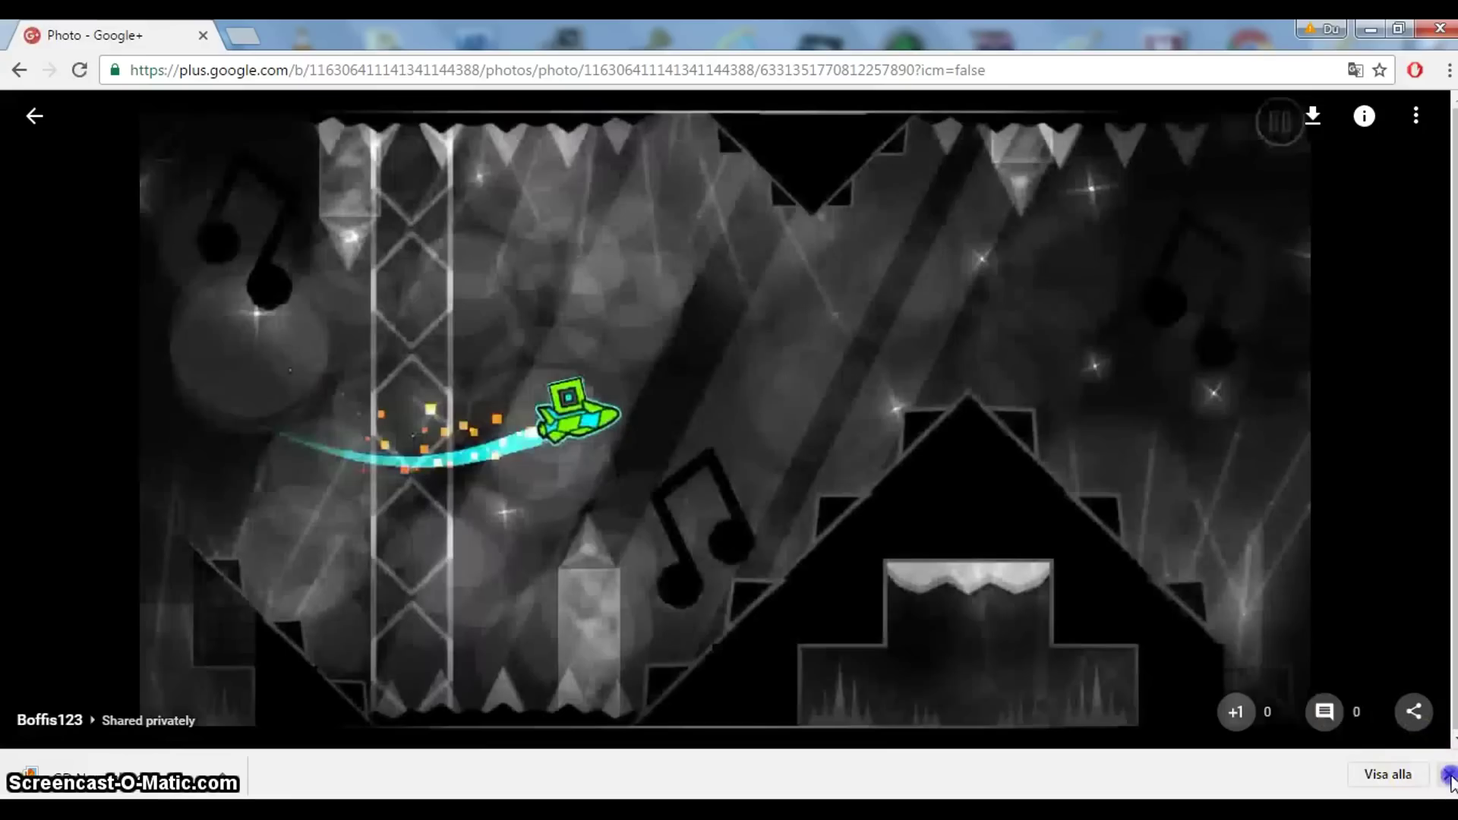
click(1448, 774)
- Copy the ship screenshot with Kopiera bild and paste it into a new Paint image
click(591, 395)
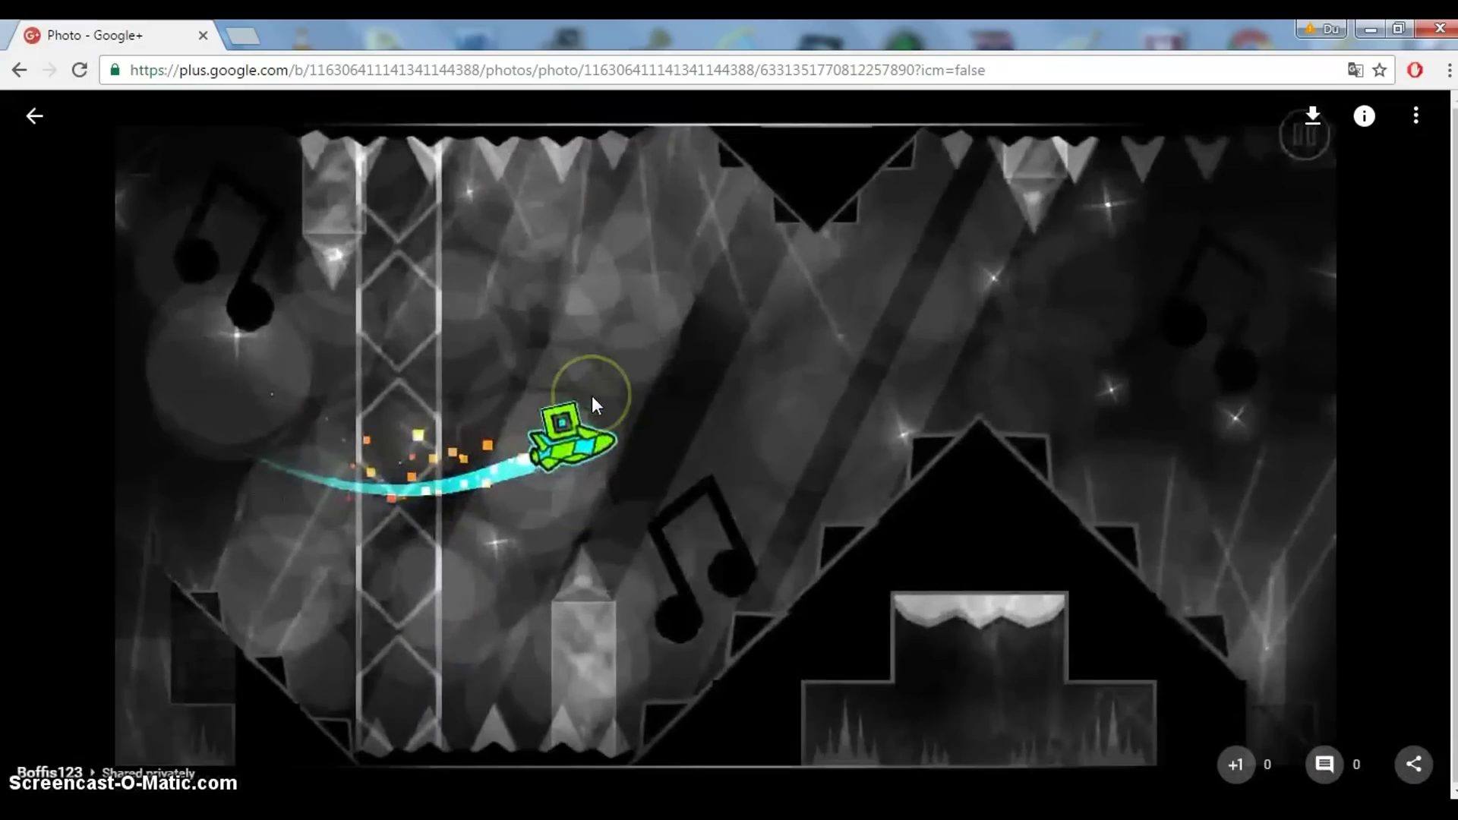
right_click(563, 437)
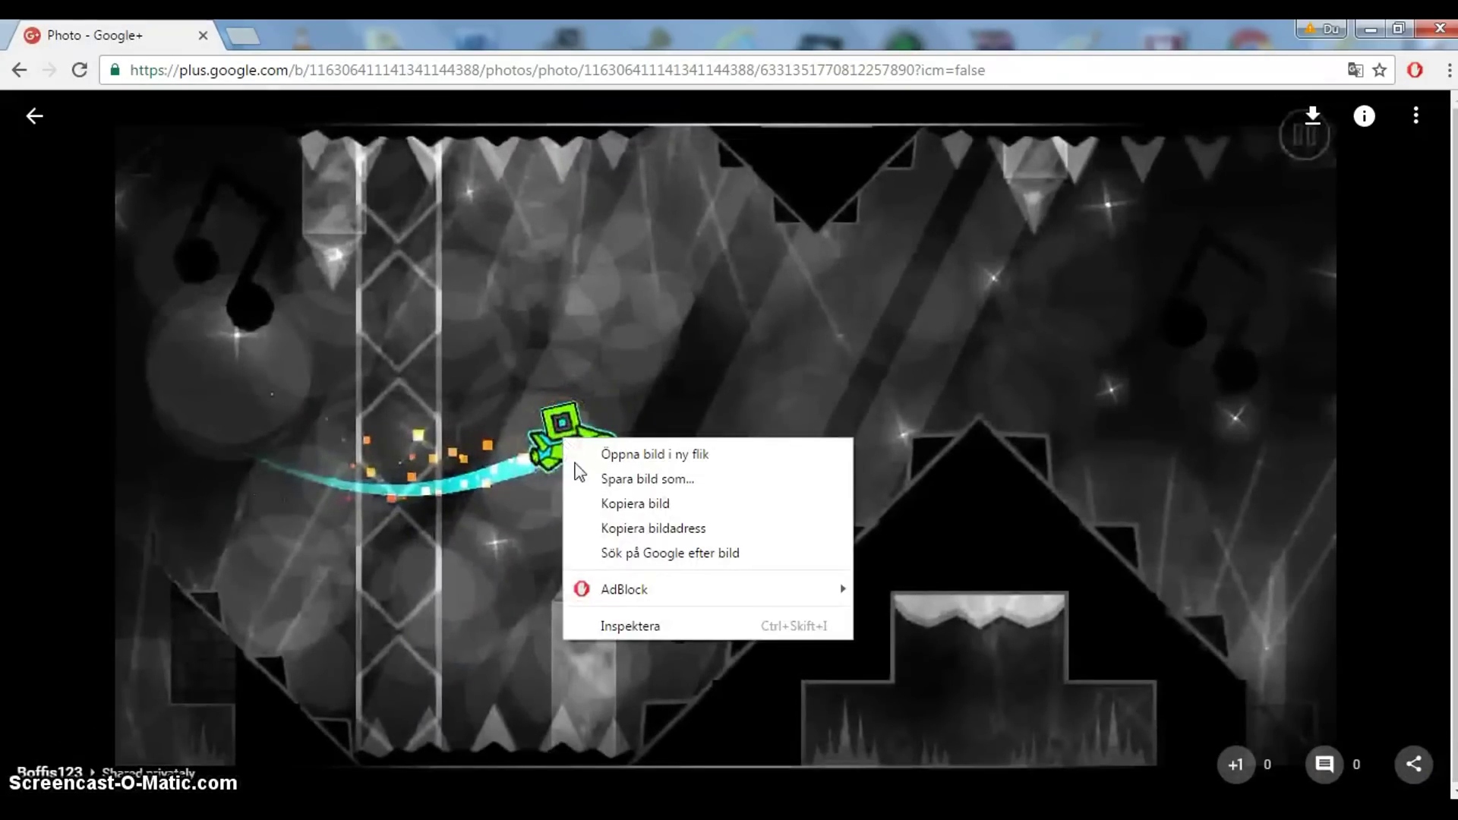
click(591, 504)
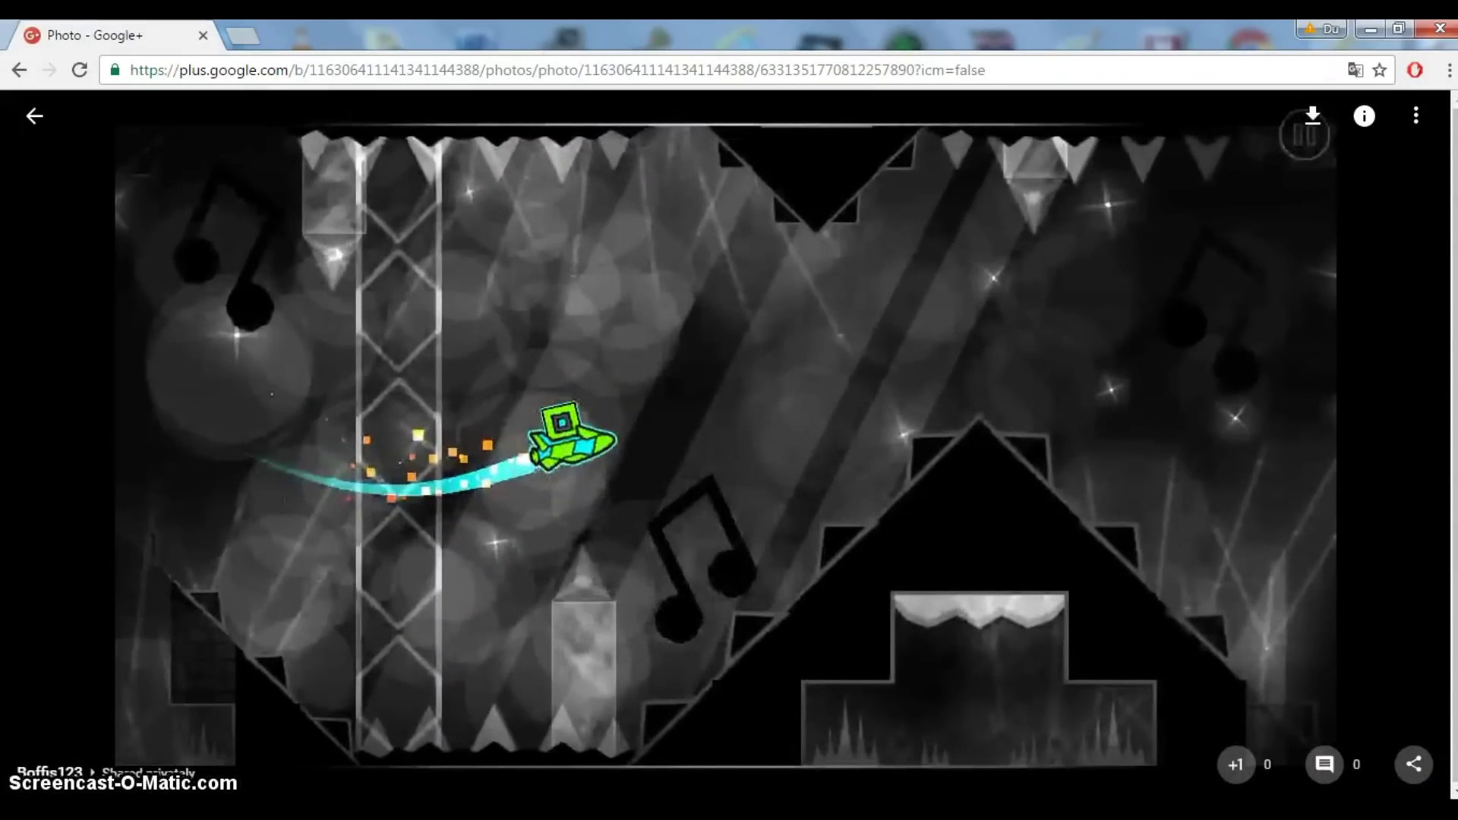
click(414, 809)
click(26, 122)
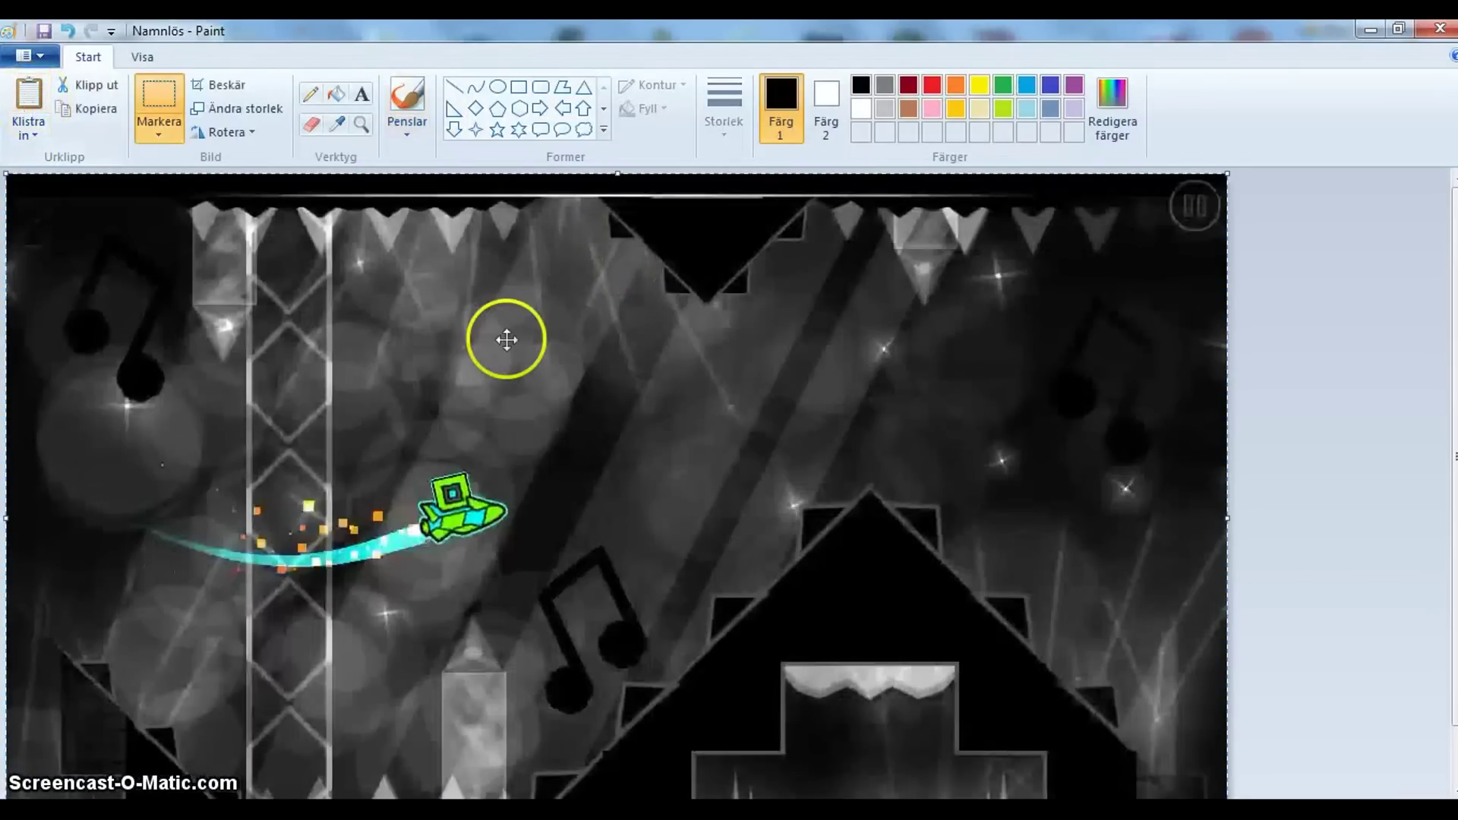
- Align the screenshot to the canvas corner, crop the canvas to fit, and close Paint choosing to save
drag(506, 339, 493, 319)
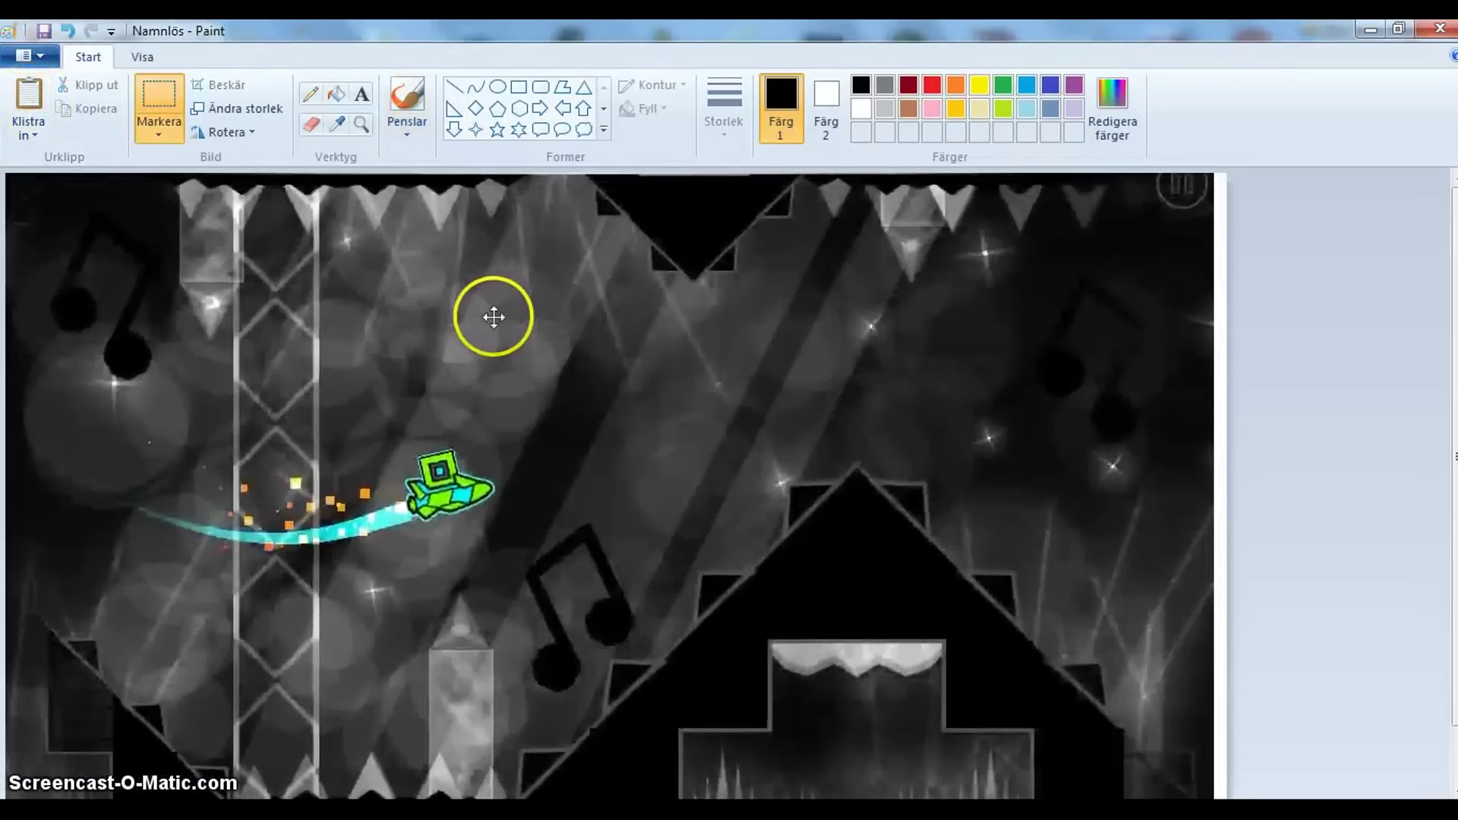
click(360, 127)
right_click(371, 363)
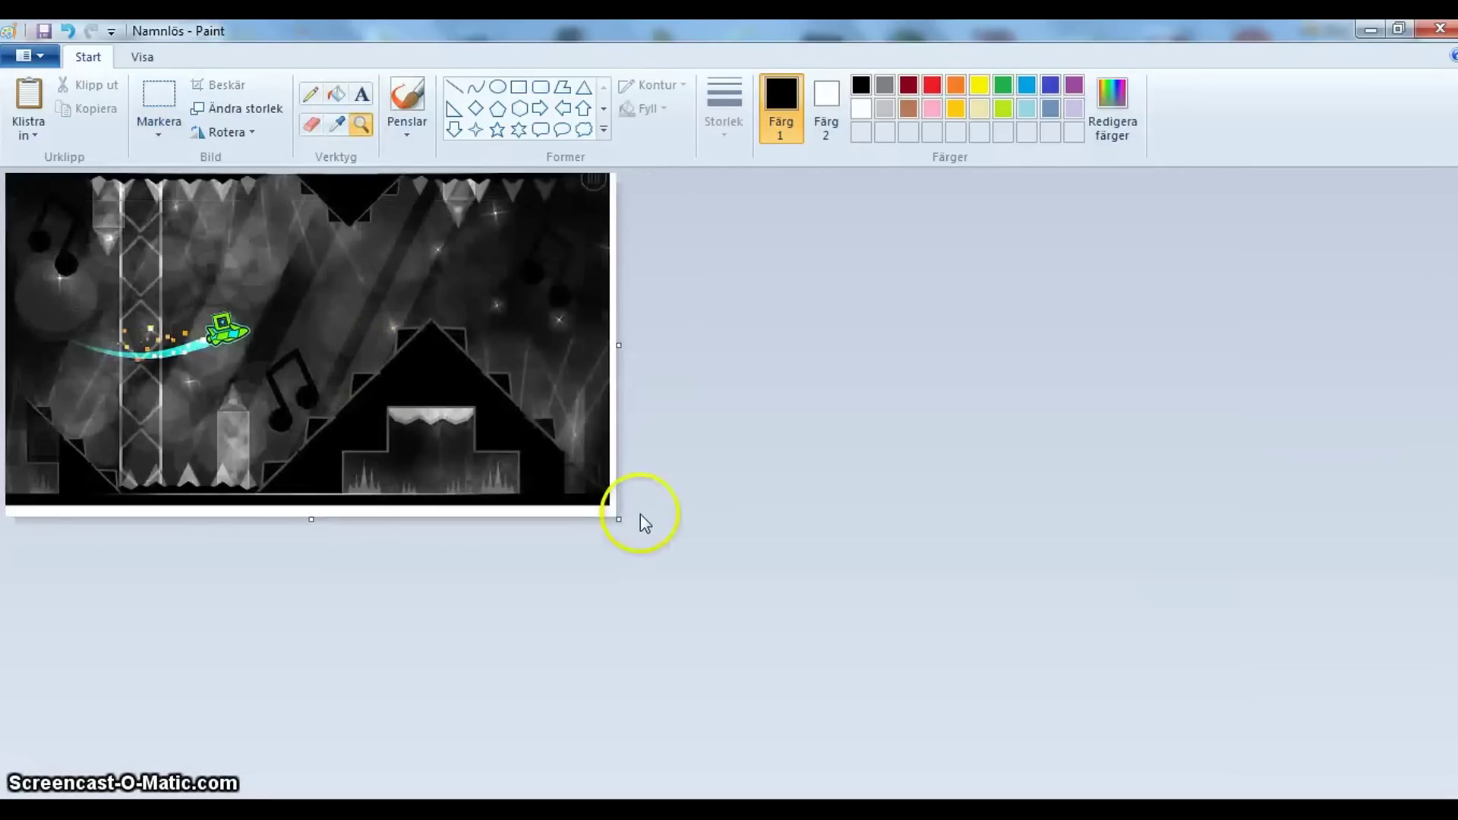
drag(617, 519, 606, 502)
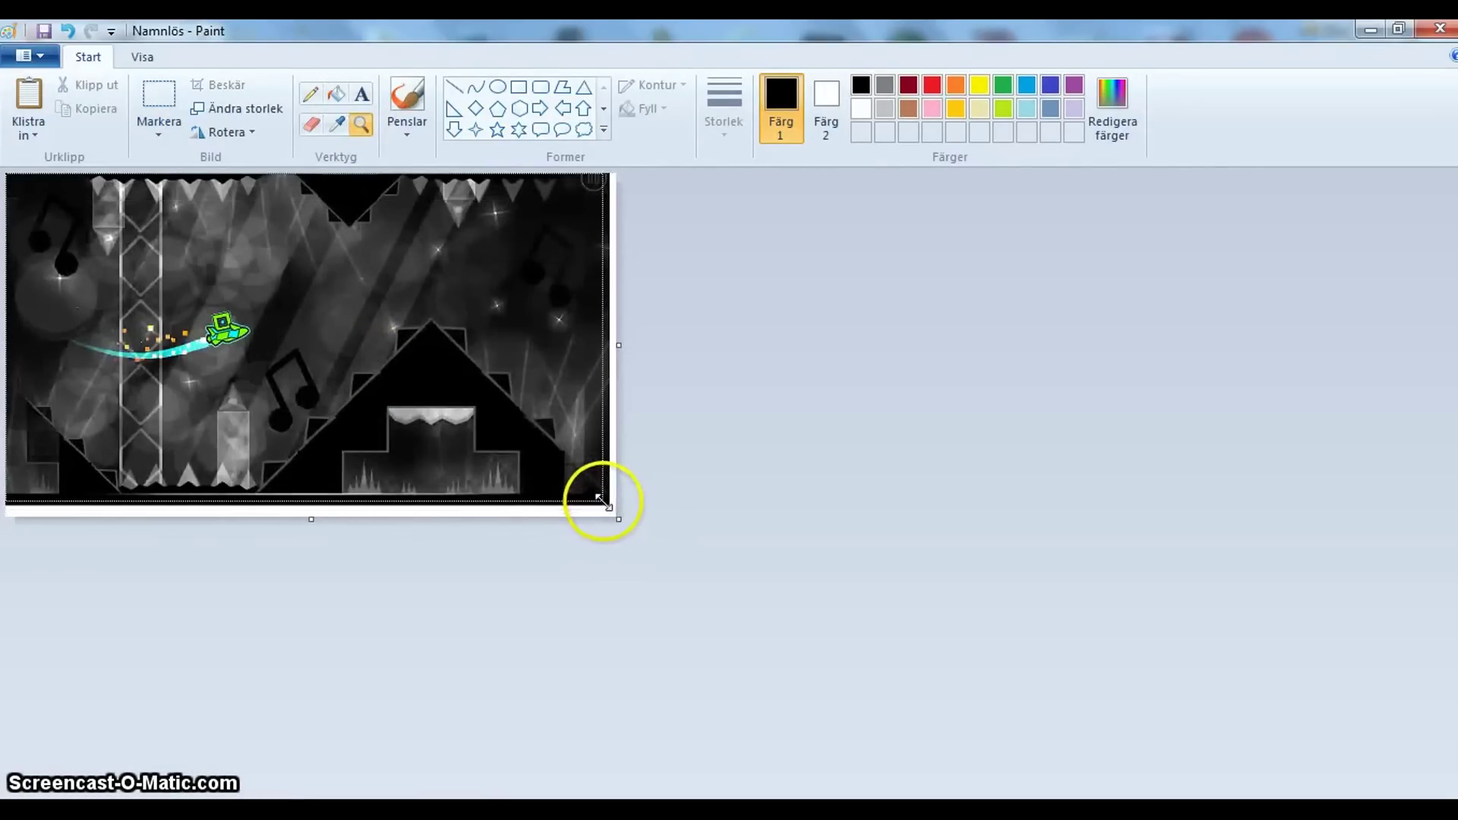
drag(607, 503, 610, 505)
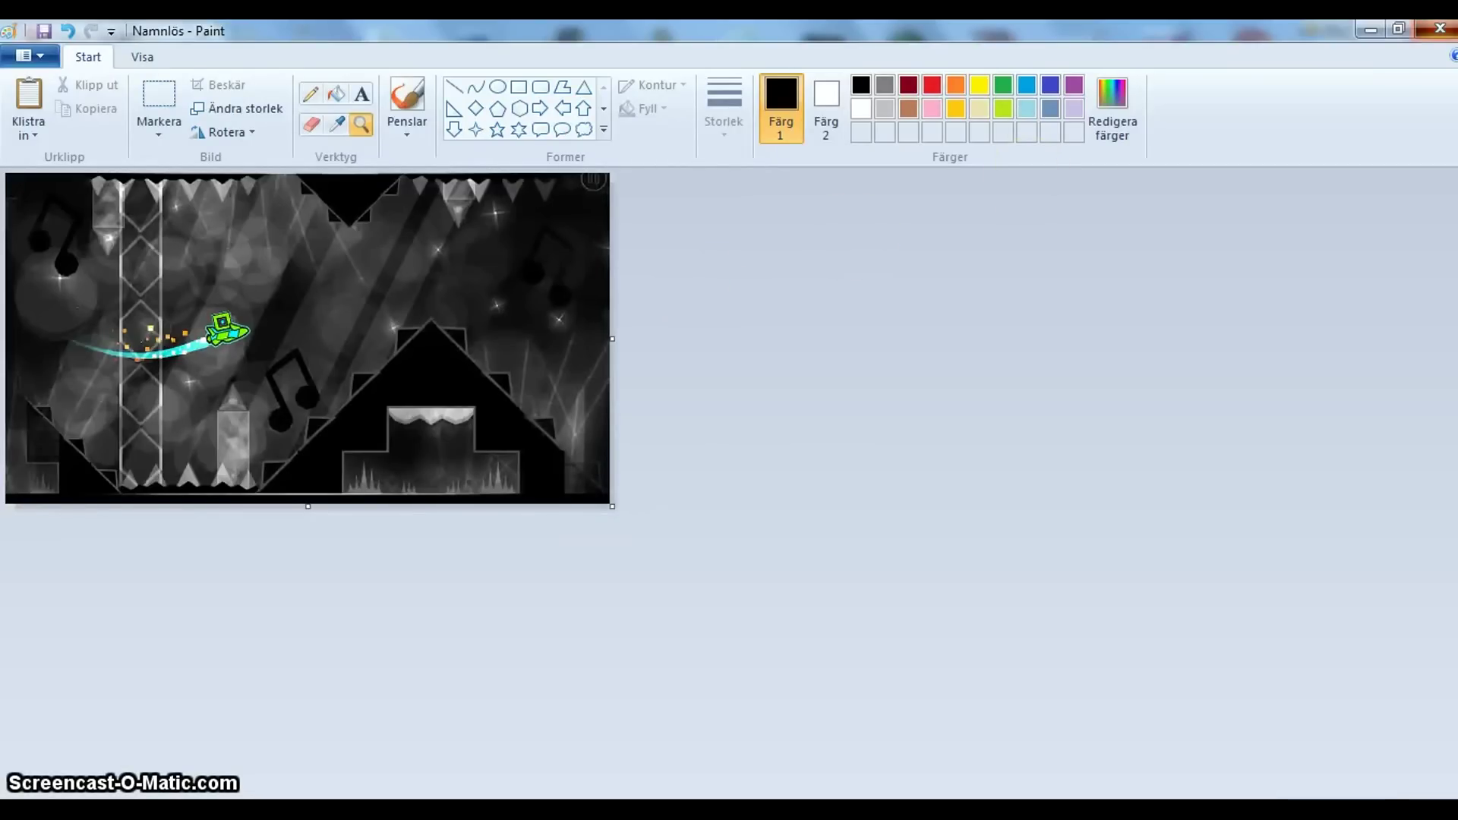
click(1441, 29)
click(700, 427)
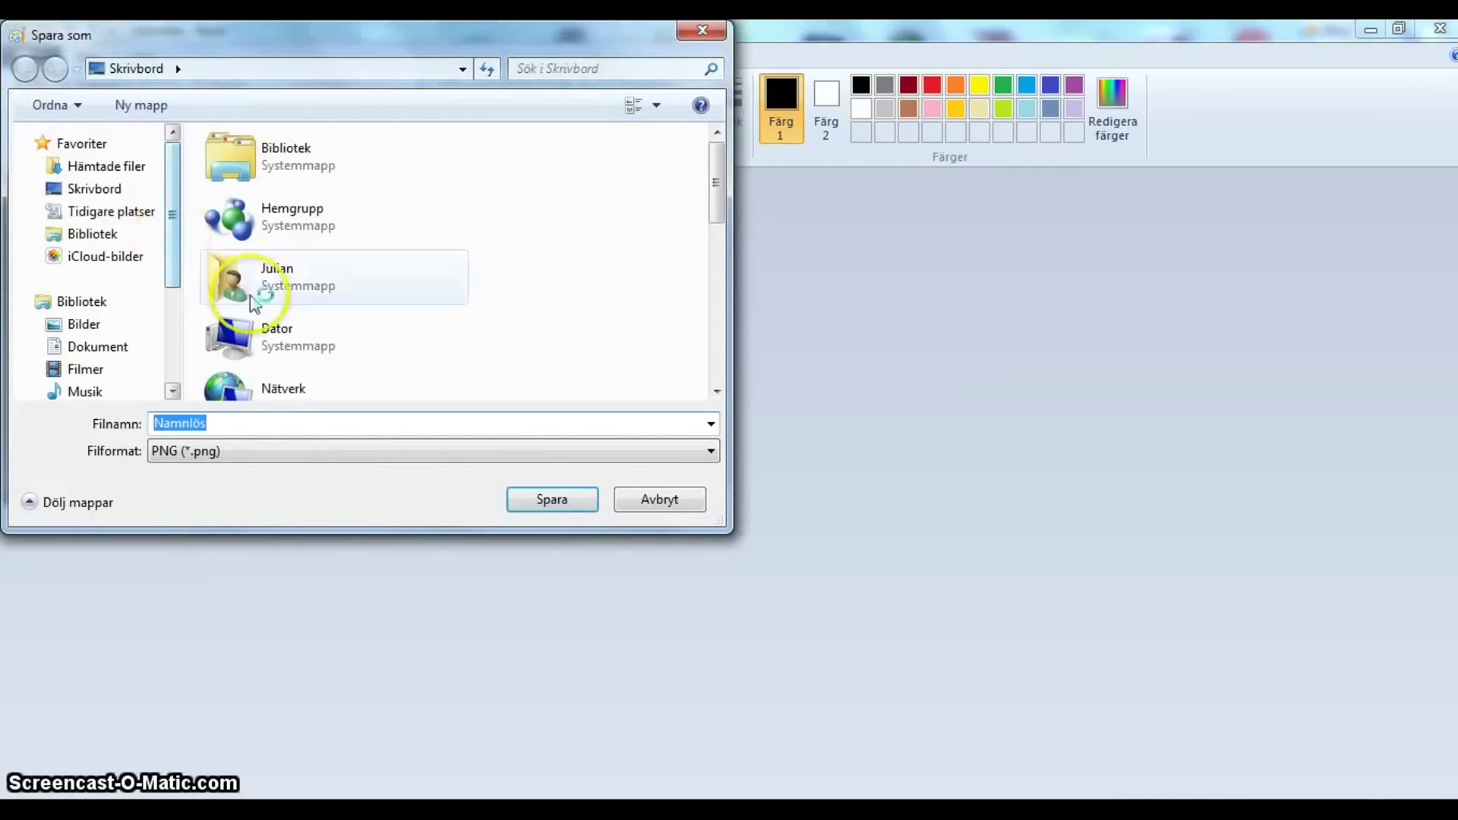
- Save the image on the Desktop as PNG named 'Depression by JoyWave'
key(BackSpace)
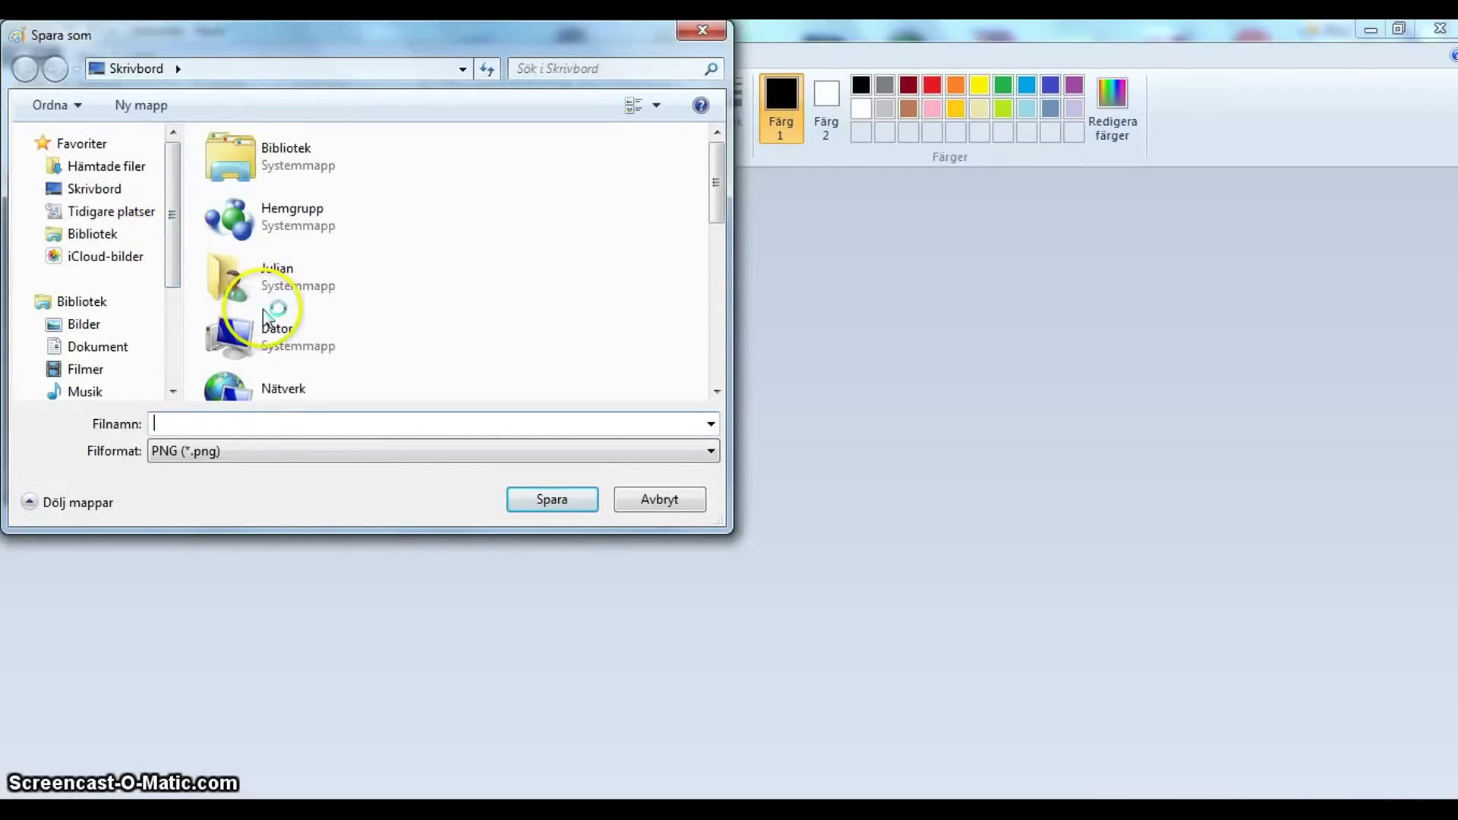
text(Depress)
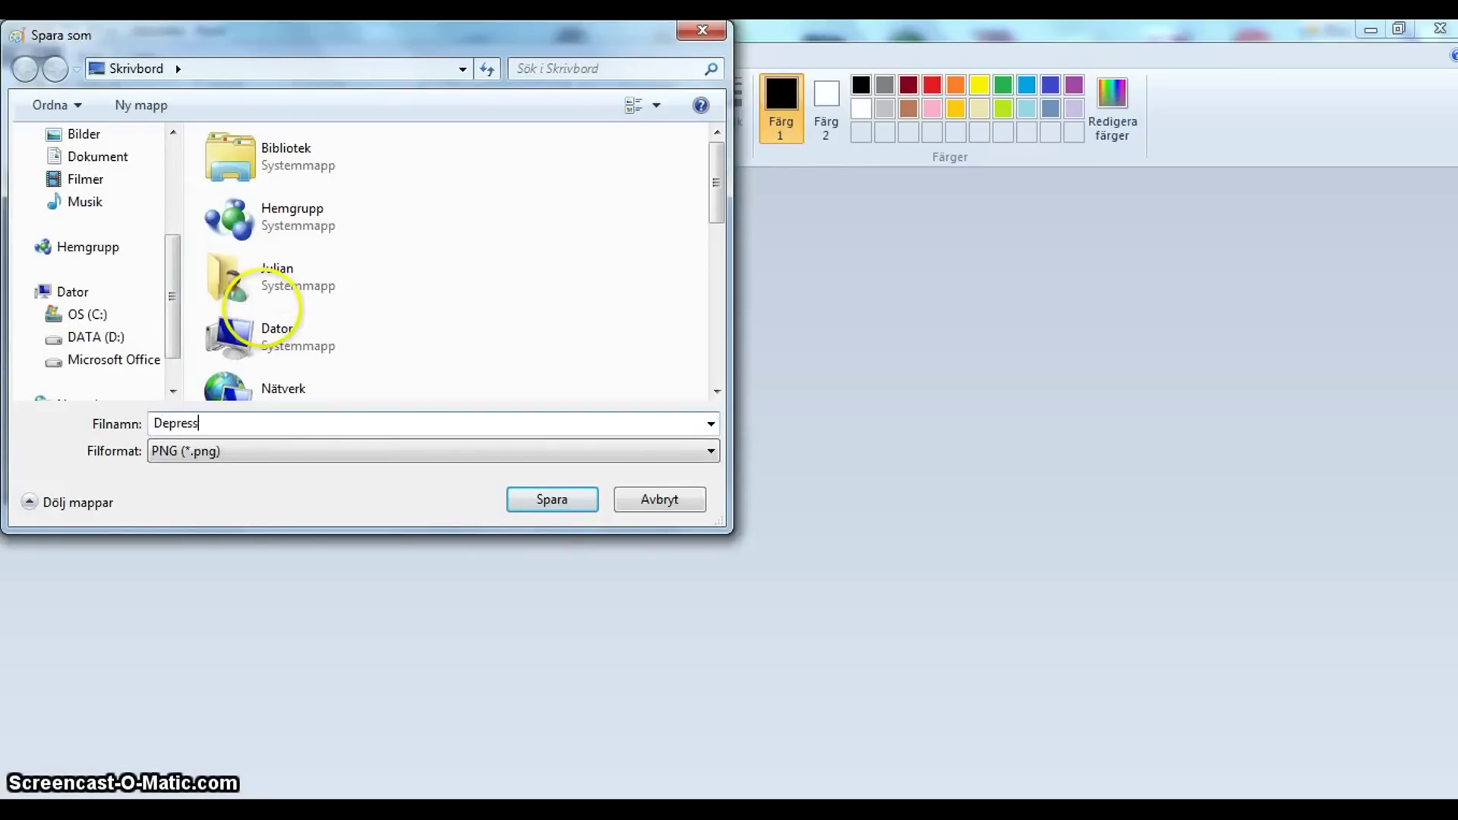
text(y JoyWave)
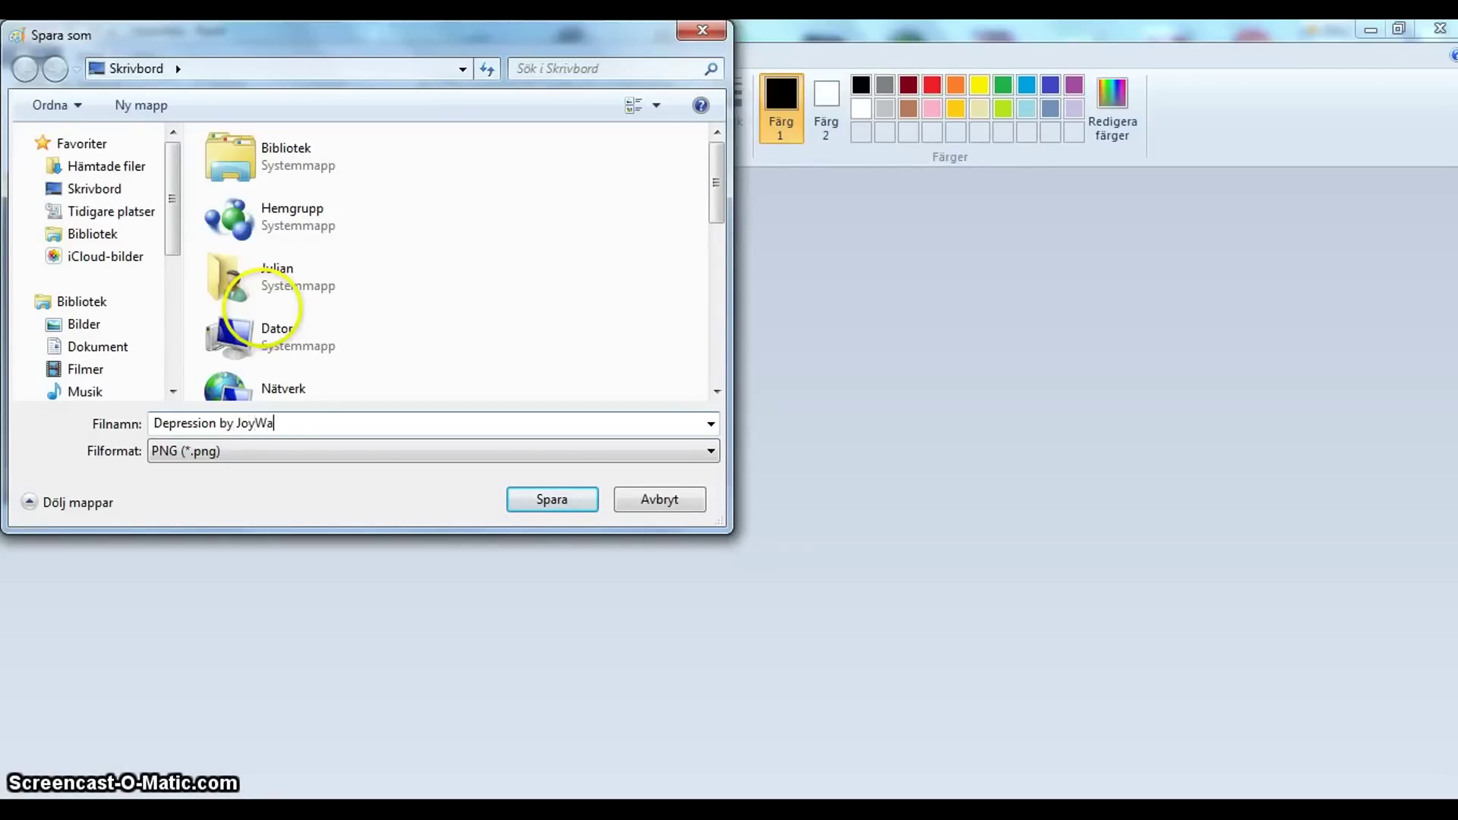
click(545, 497)
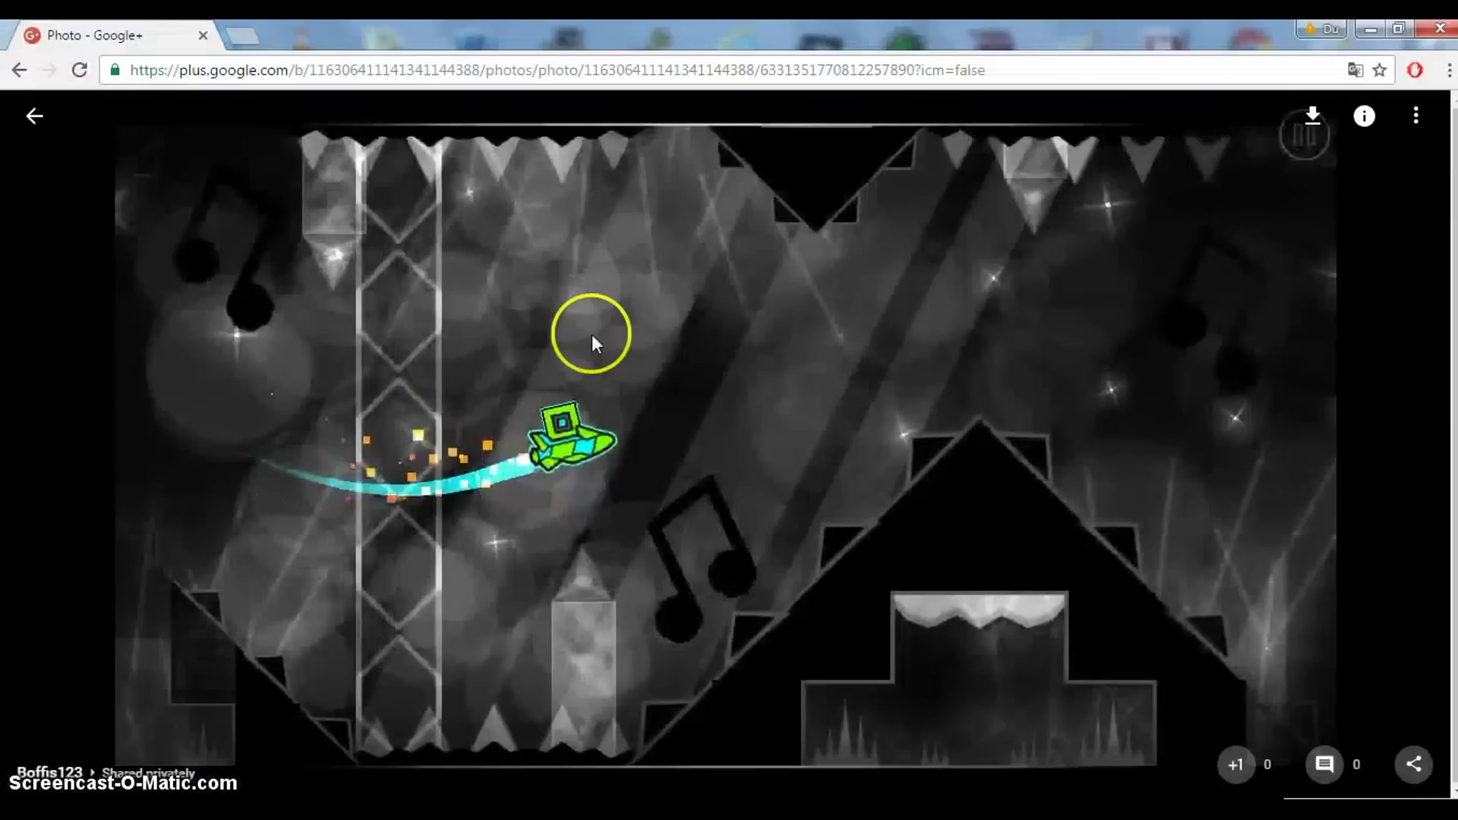
- Load PicMonkey's photo editor in a new Chrome tab and choose to open a computer image
click(249, 42)
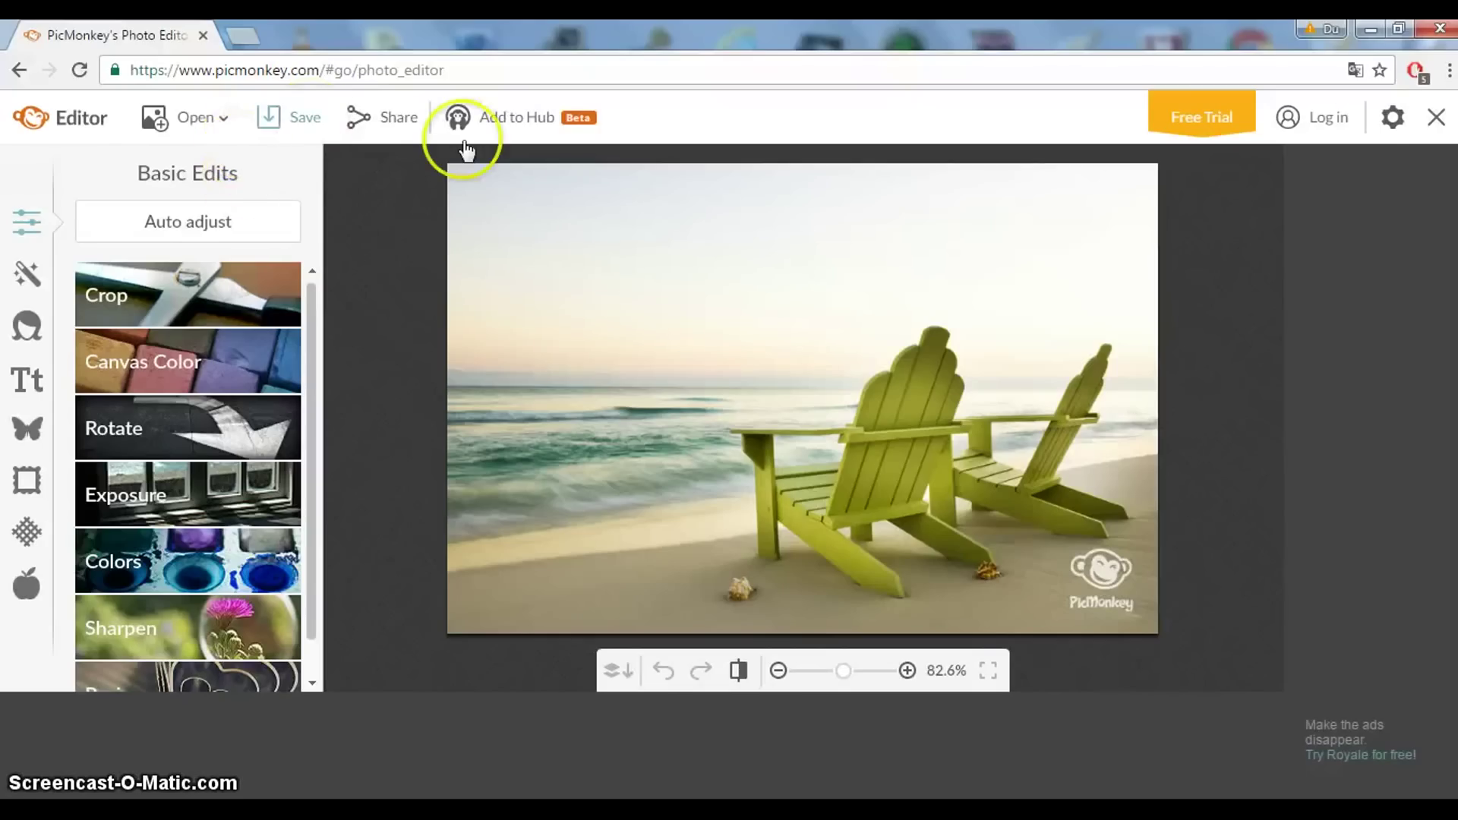
click(213, 129)
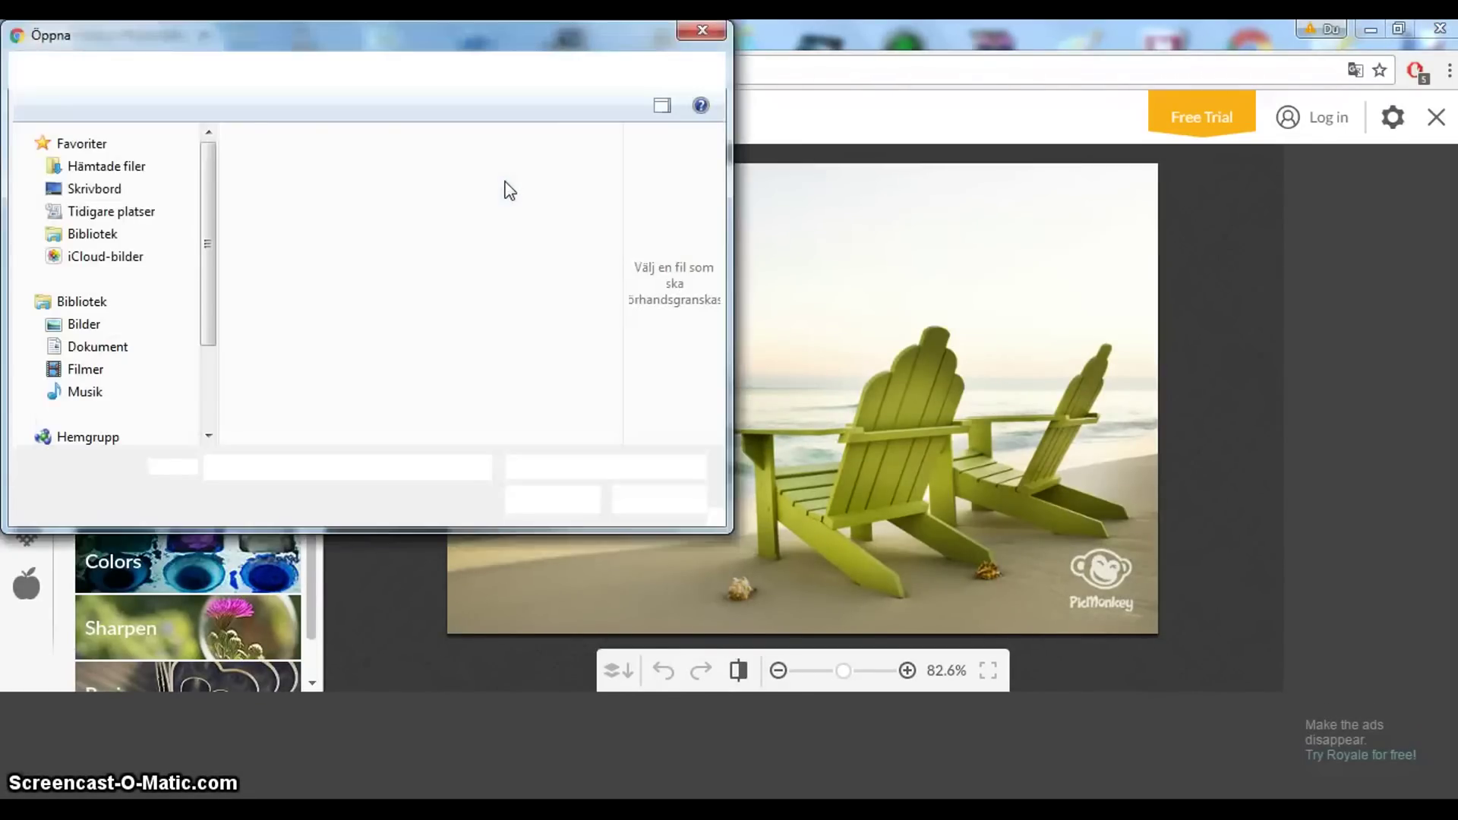
- Open the 'Depression by JoyWave' screenshot from the desktop (Skrivbord) in the editor
scroll(180, 191, down, 2)
drag(612, 195, 611, 387)
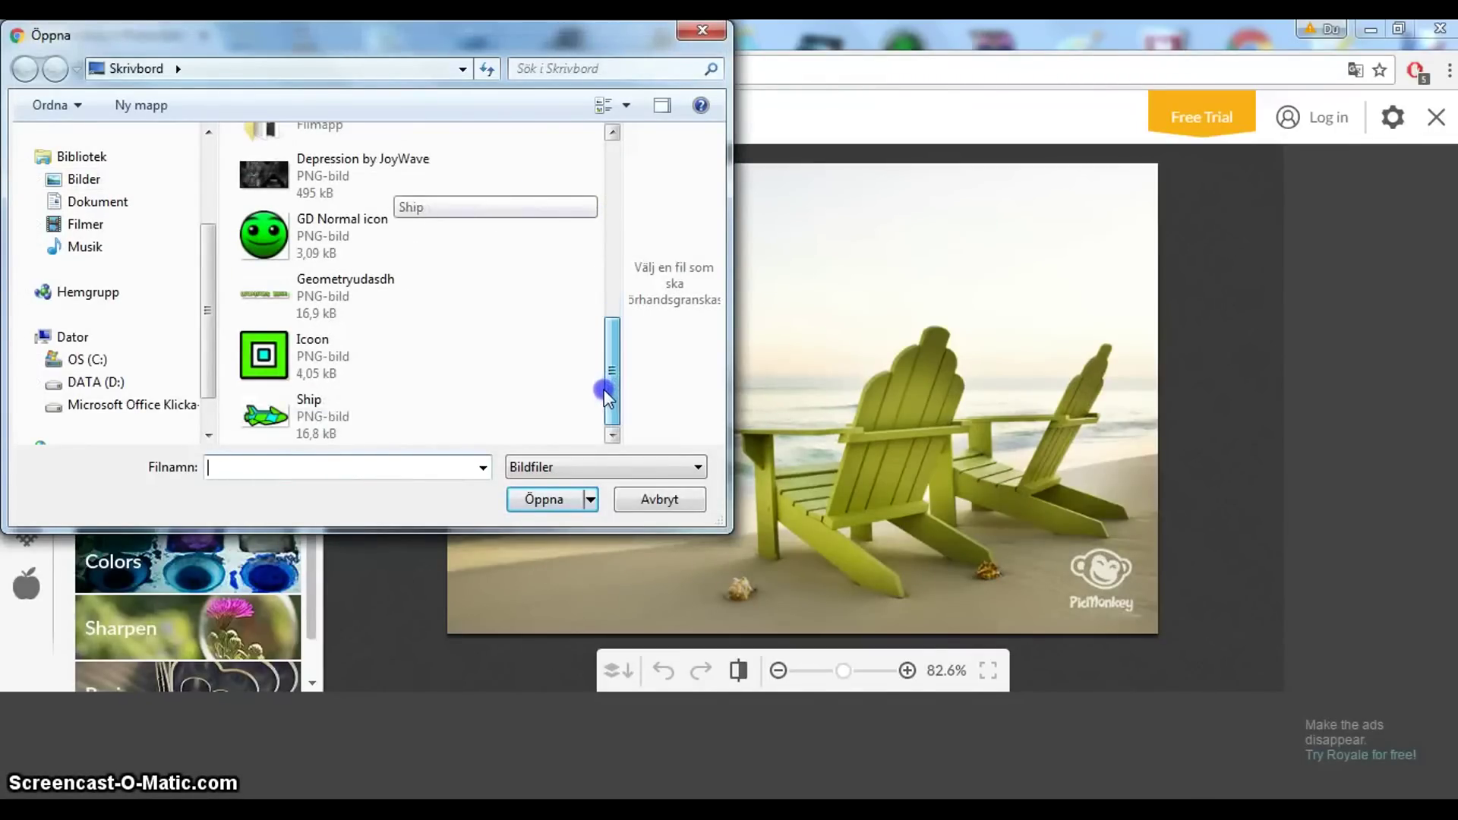
click(407, 195)
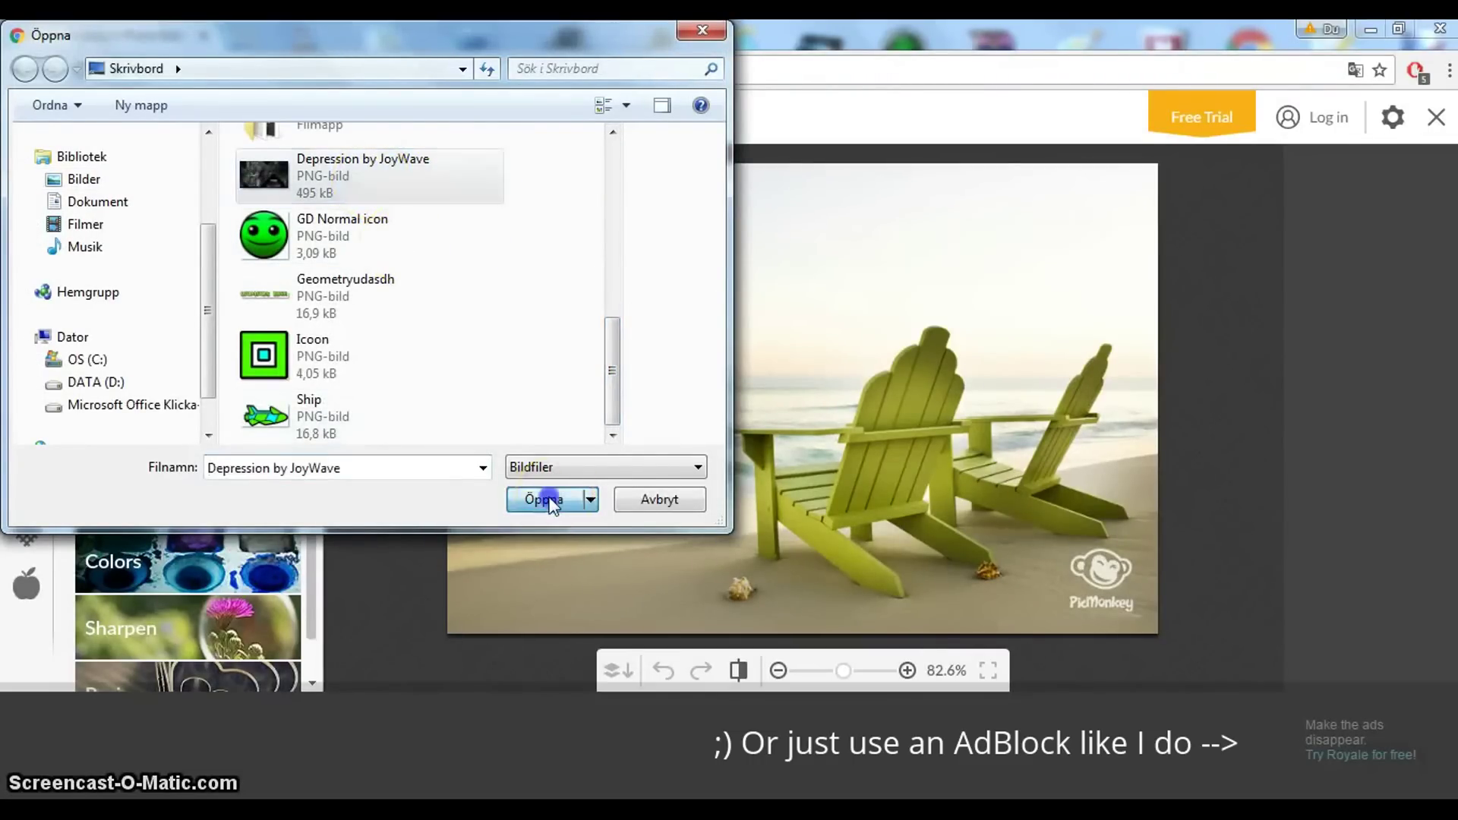
click(543, 499)
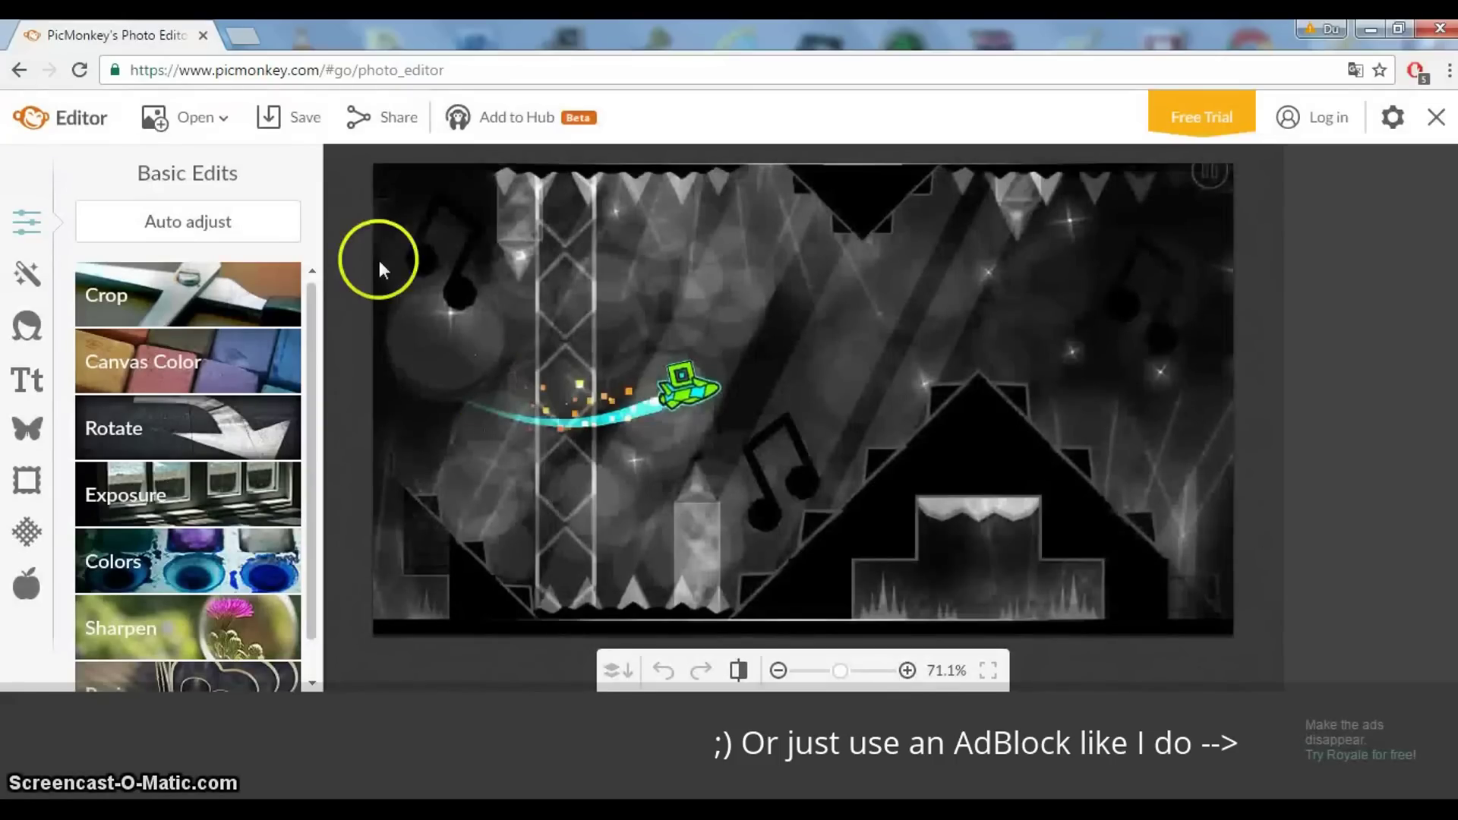
- Add the black-and-white gameplay screenshot from the computer as an Overlays item, then select it
click(25, 432)
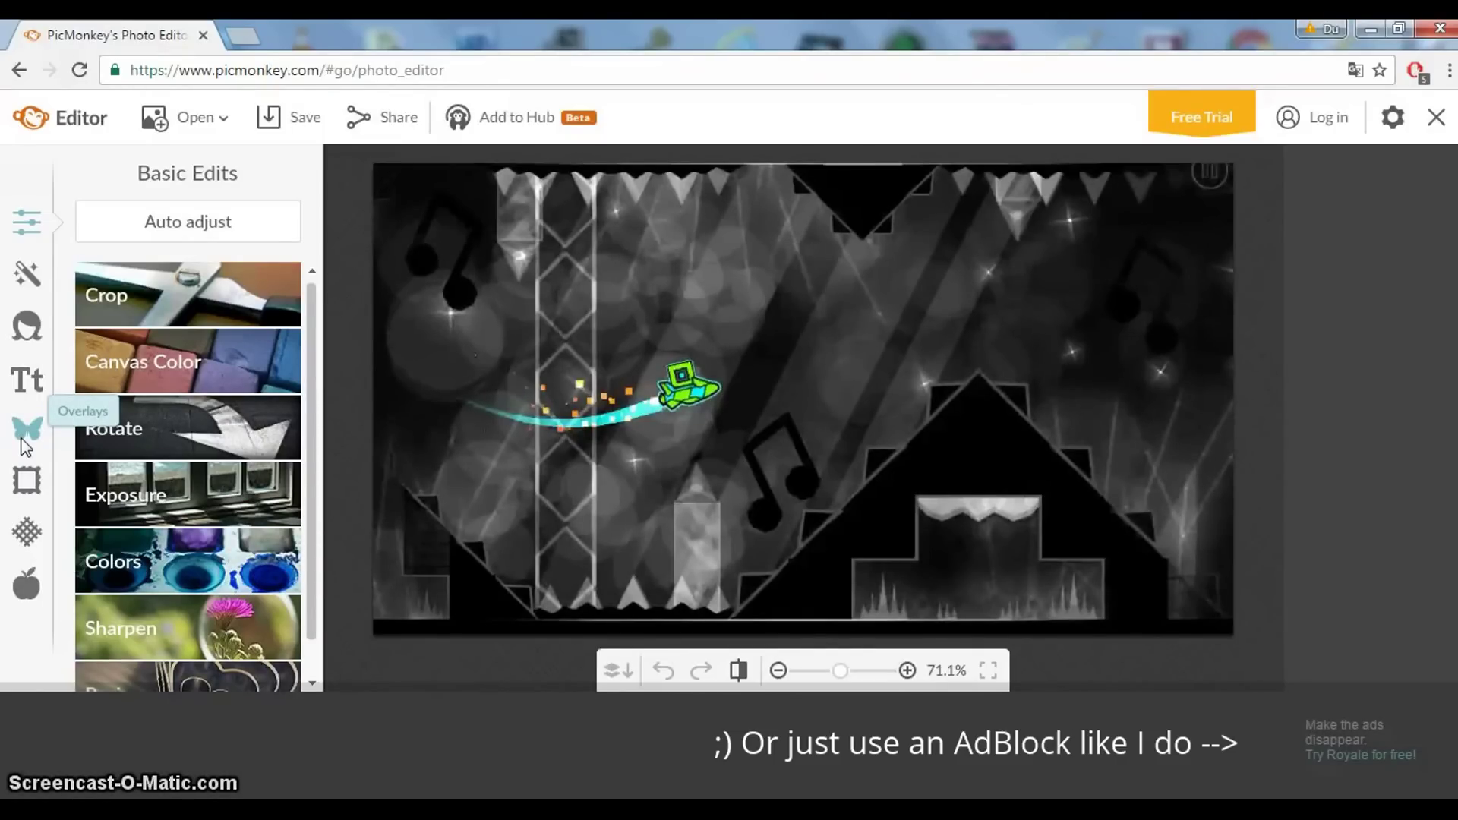
click(22, 441)
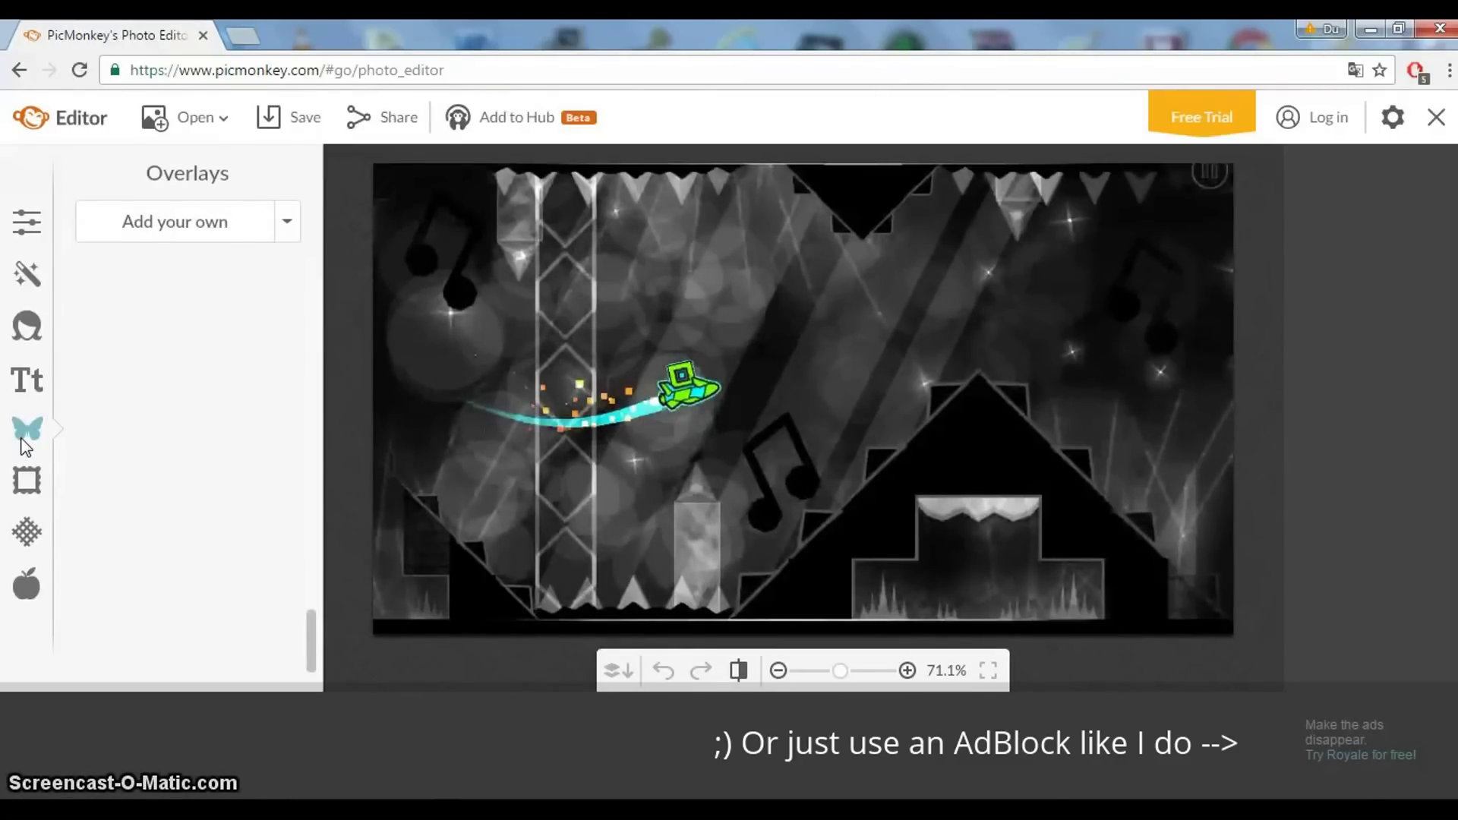
click(144, 238)
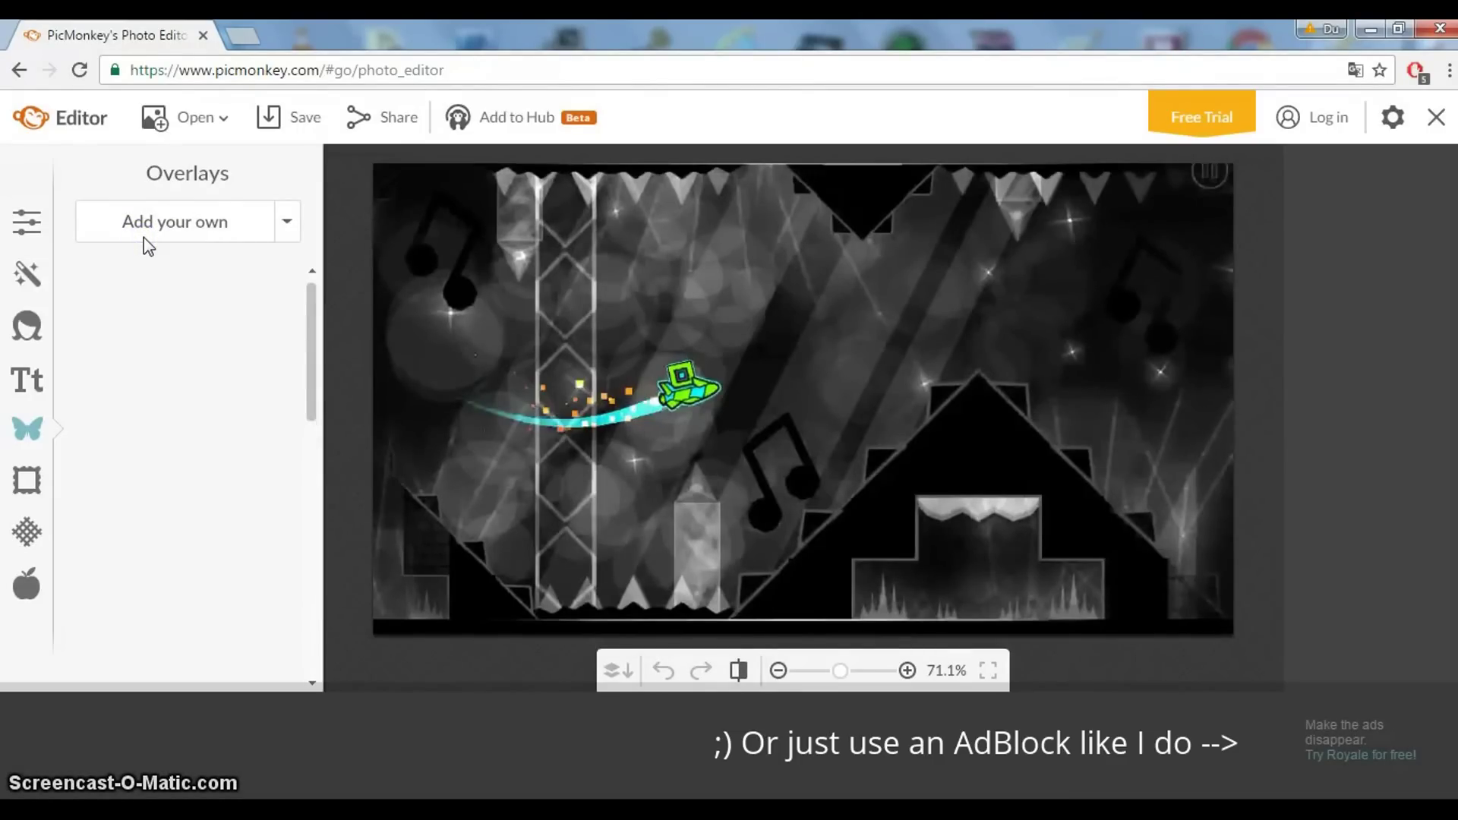
click(596, 184)
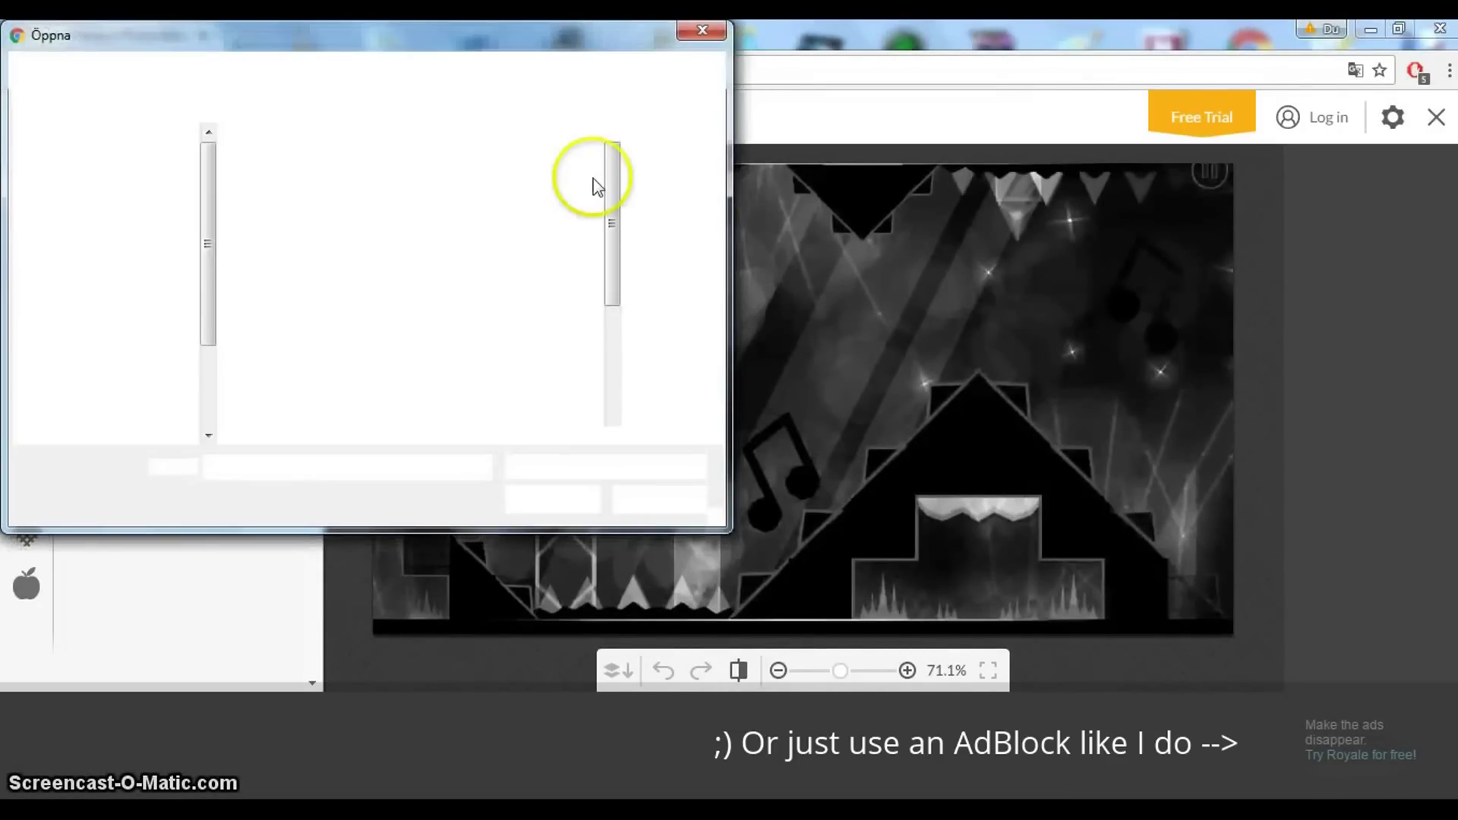
drag(612, 203, 605, 402)
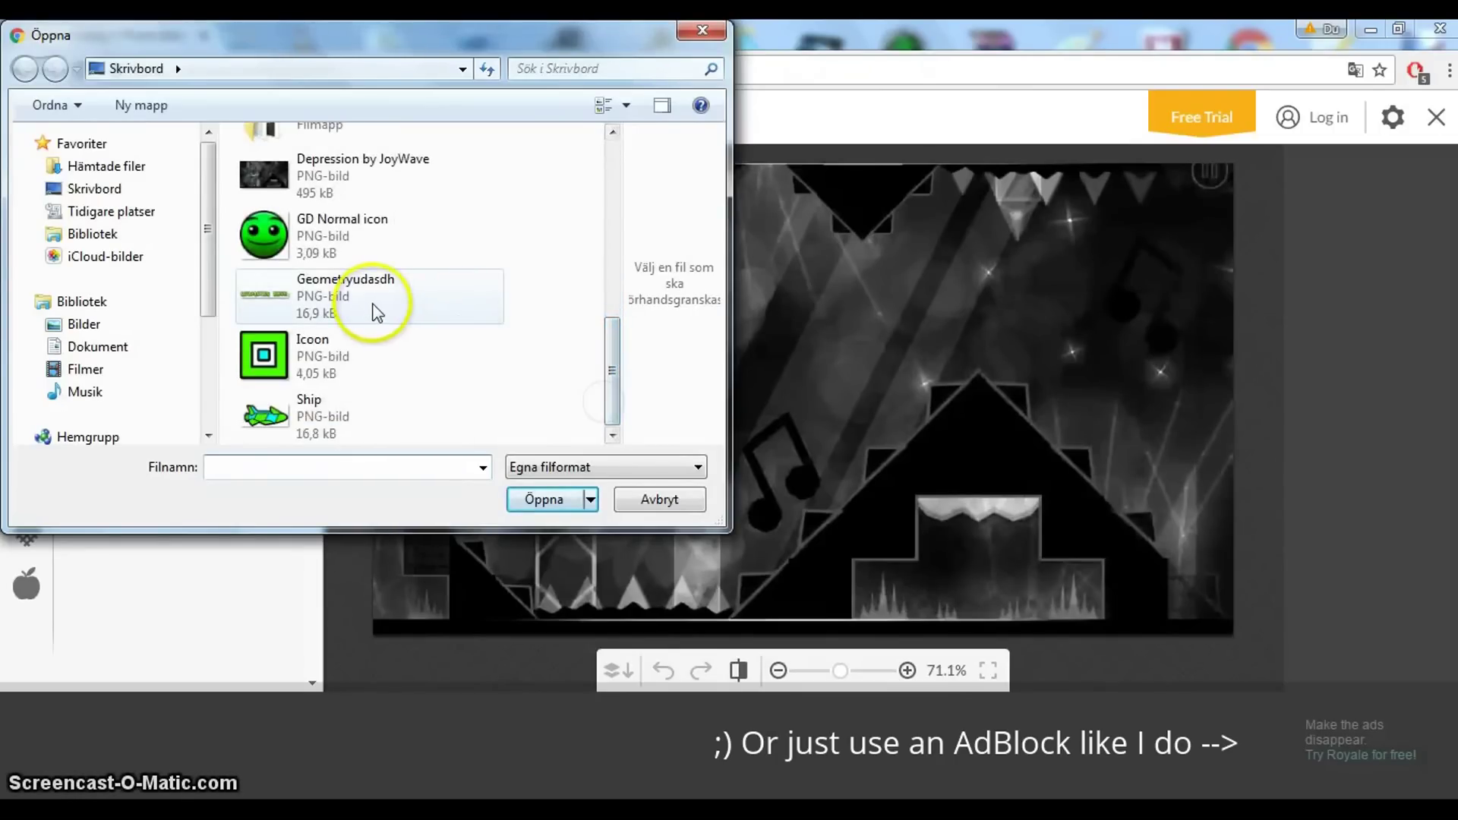
click(326, 186)
click(541, 500)
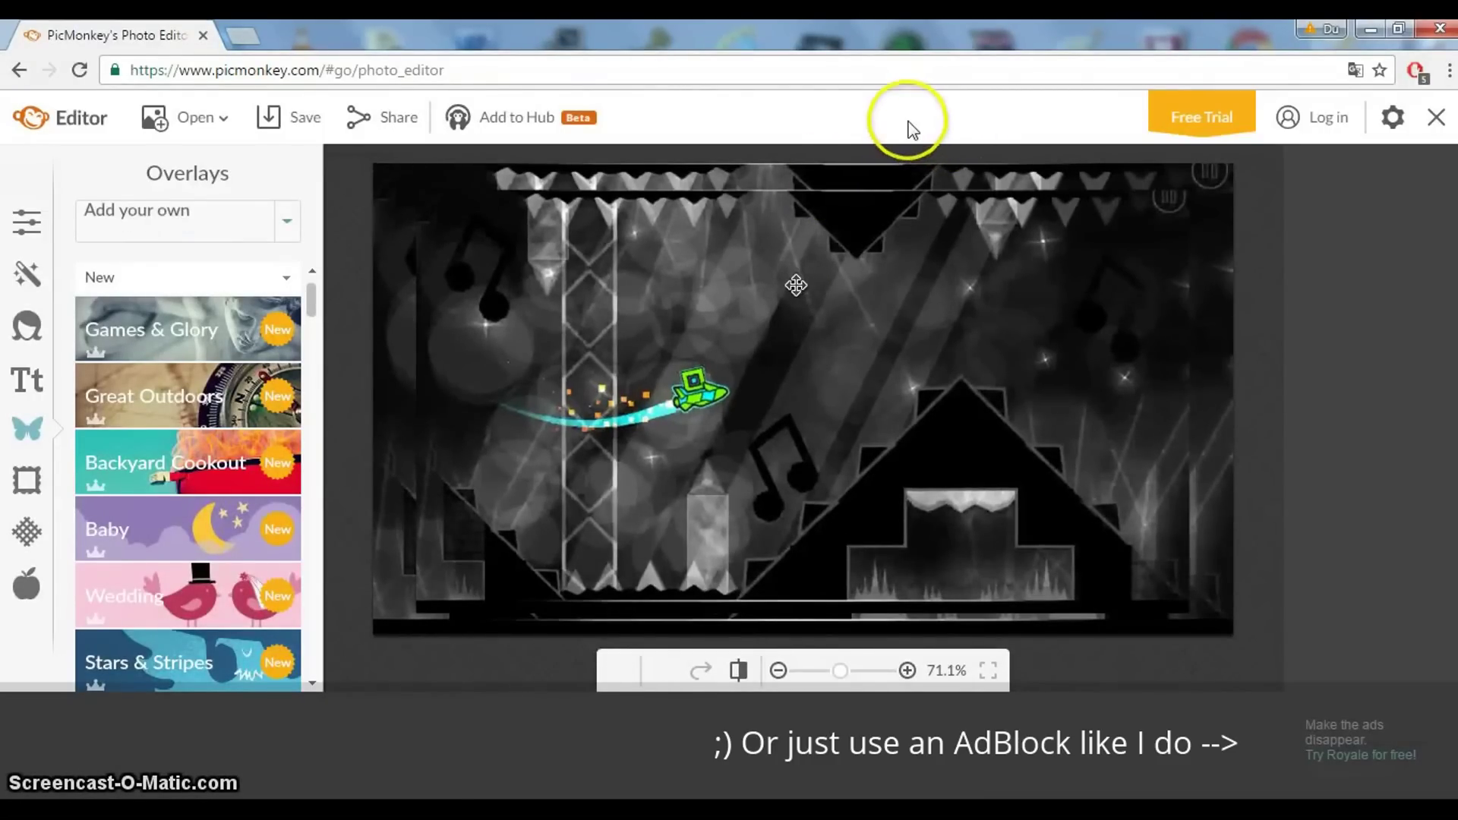
click(786, 197)
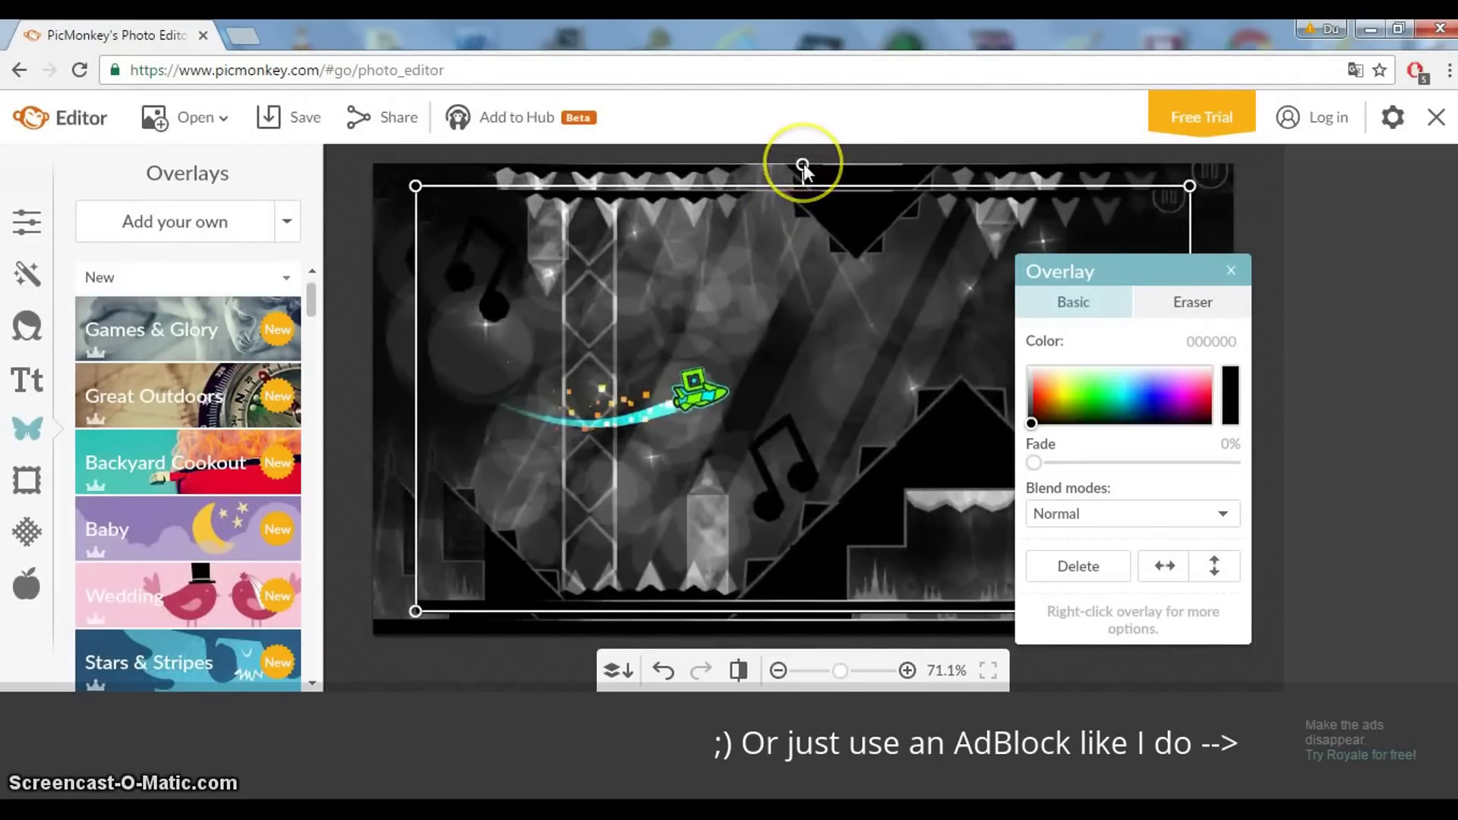
- Tilt the screenshot overlay clockwise and enlarge it toward the upper left
click(803, 165)
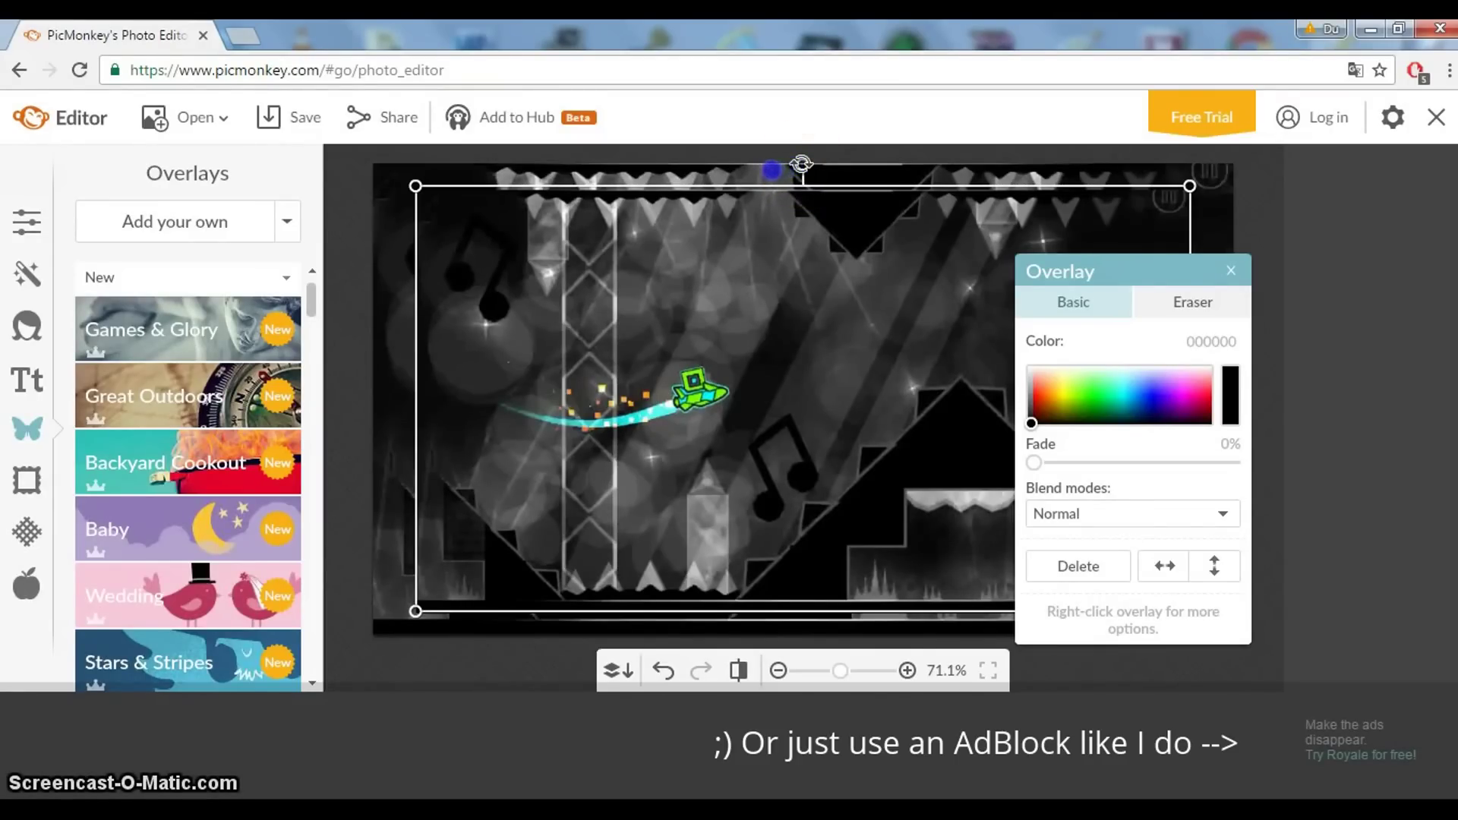
drag(803, 165, 771, 169)
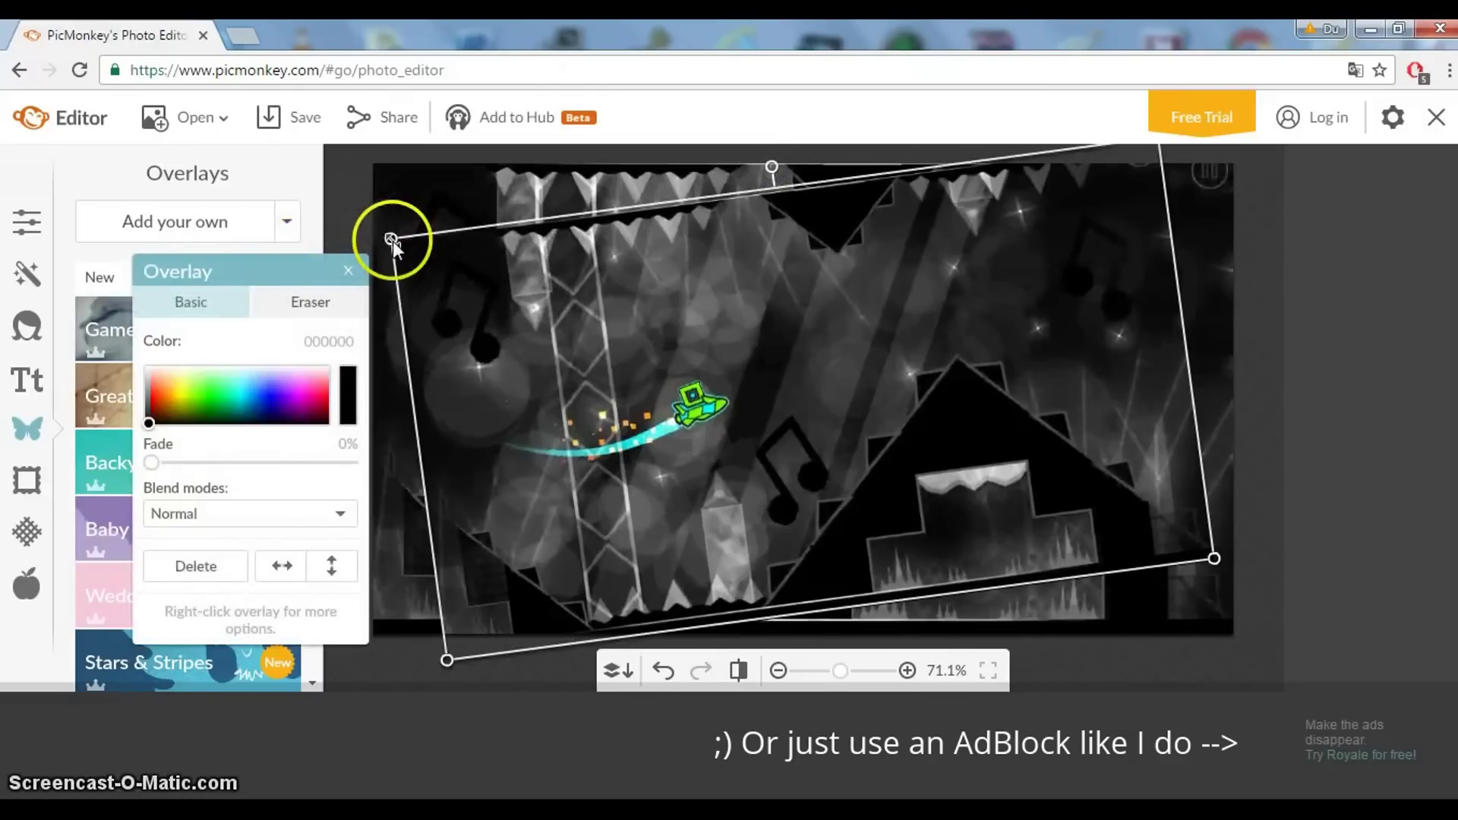
mouse_move(390, 239)
mouse_down()
mouse_move(156, 66)
mouse_move(505, 332)
mouse_move(558, 354)
mouse_move(570, 388)
mouse_move(658, 346)
mouse_up()
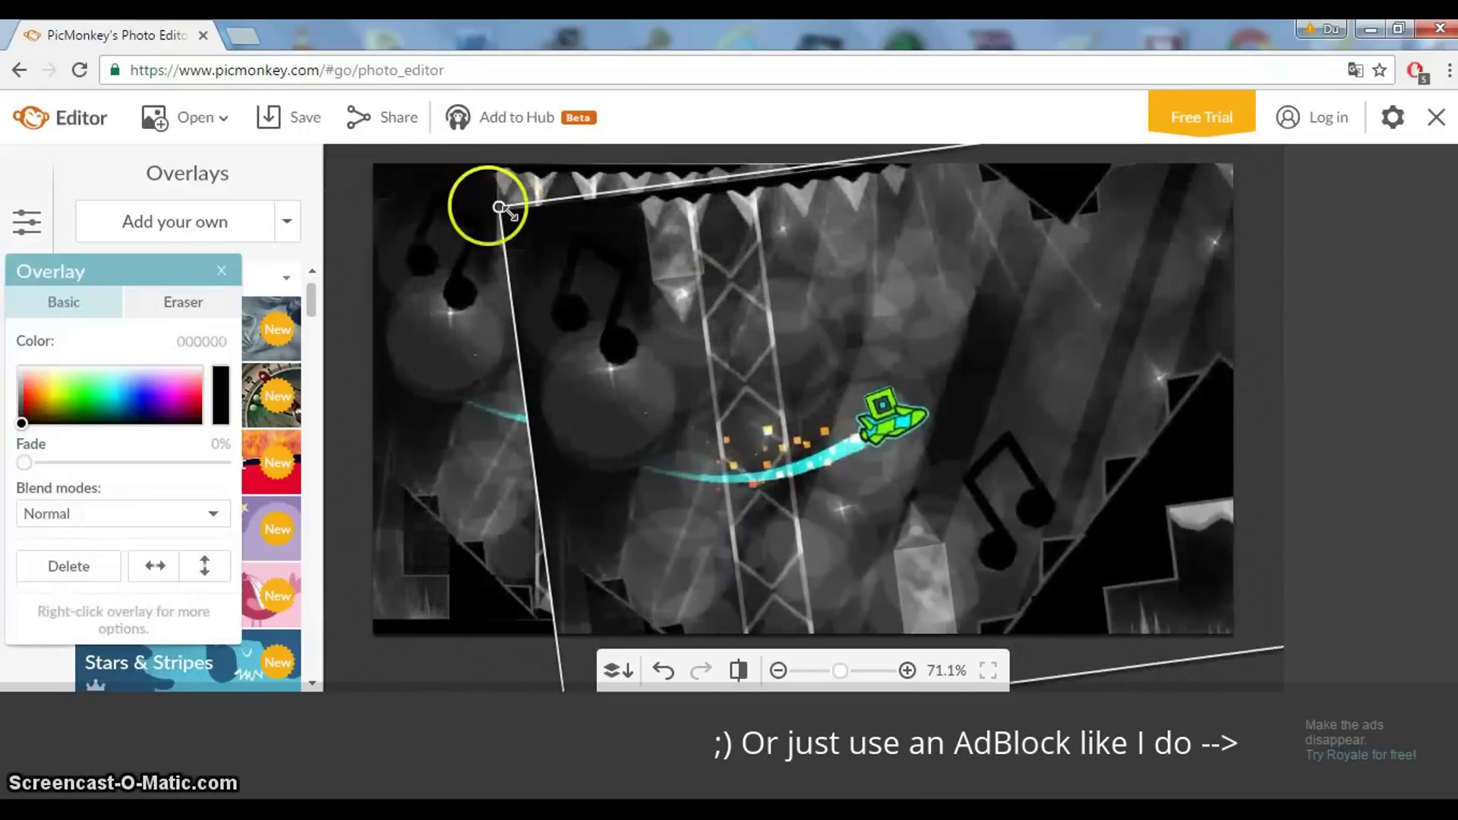
drag(497, 209, 426, 199)
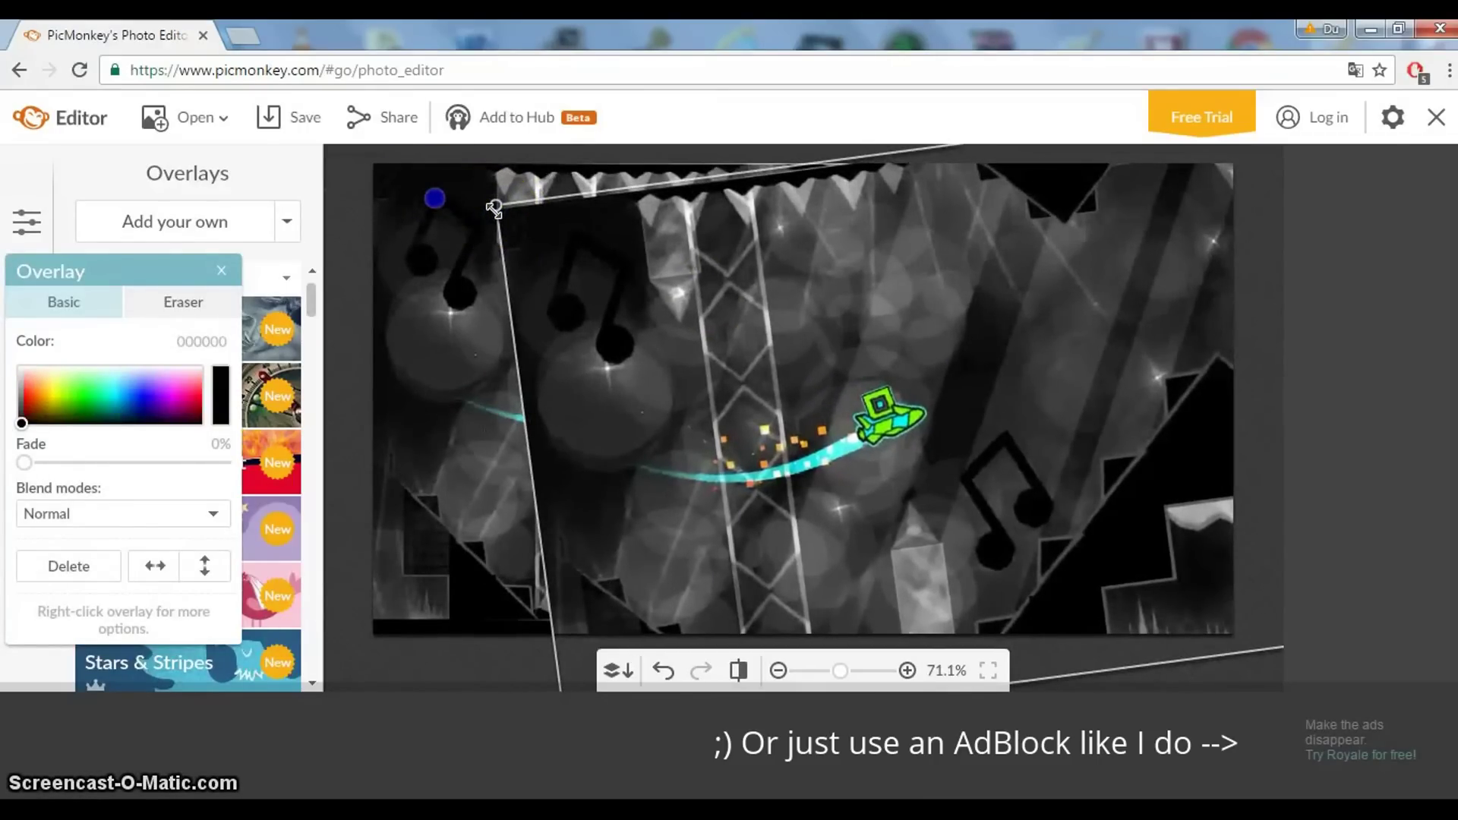
- Shift the screenshot left and slightly up so it covers the whole canvas, then close its settings
click(803, 370)
drag(803, 370, 628, 358)
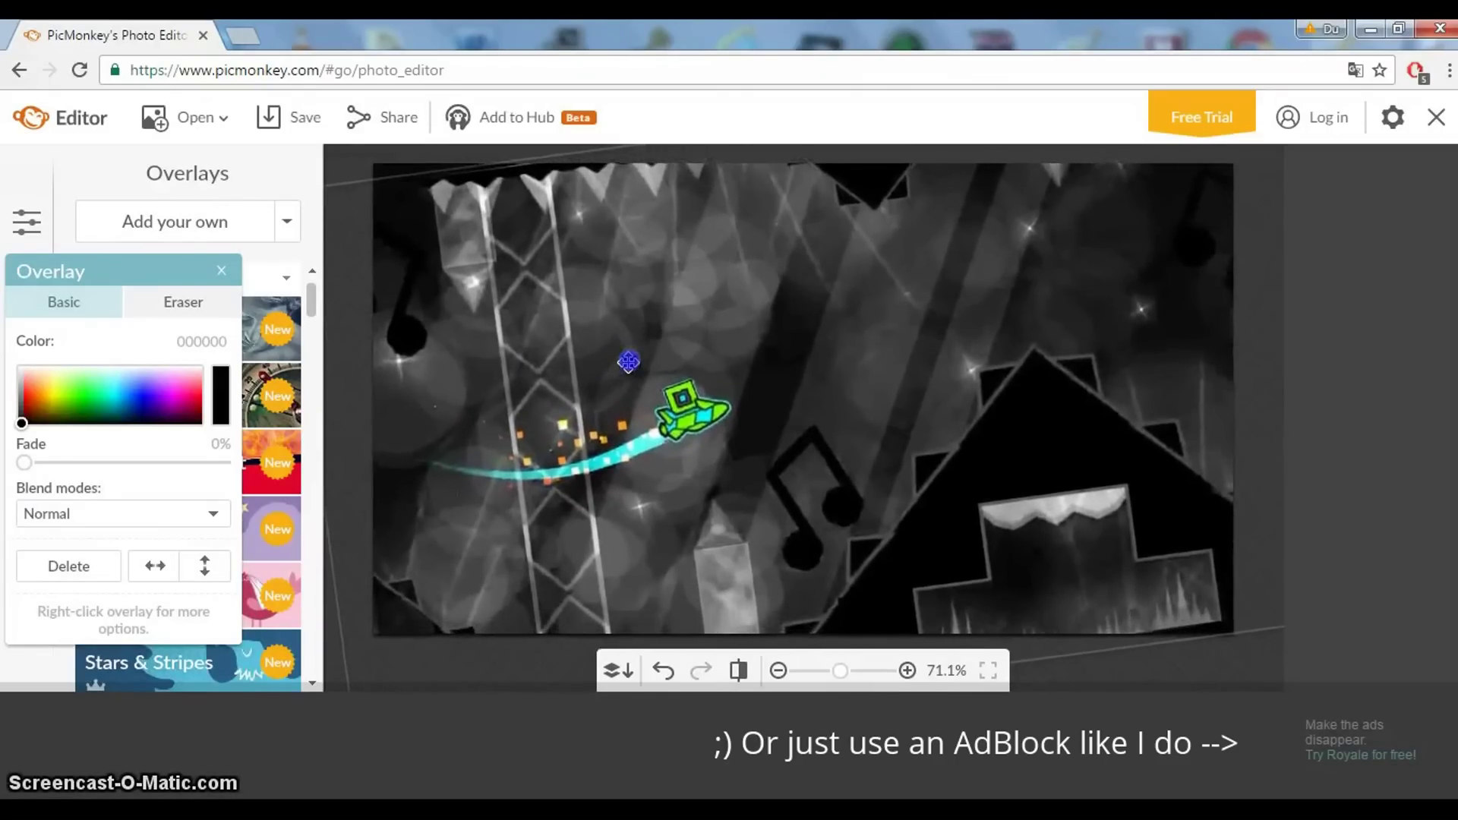
click(243, 272)
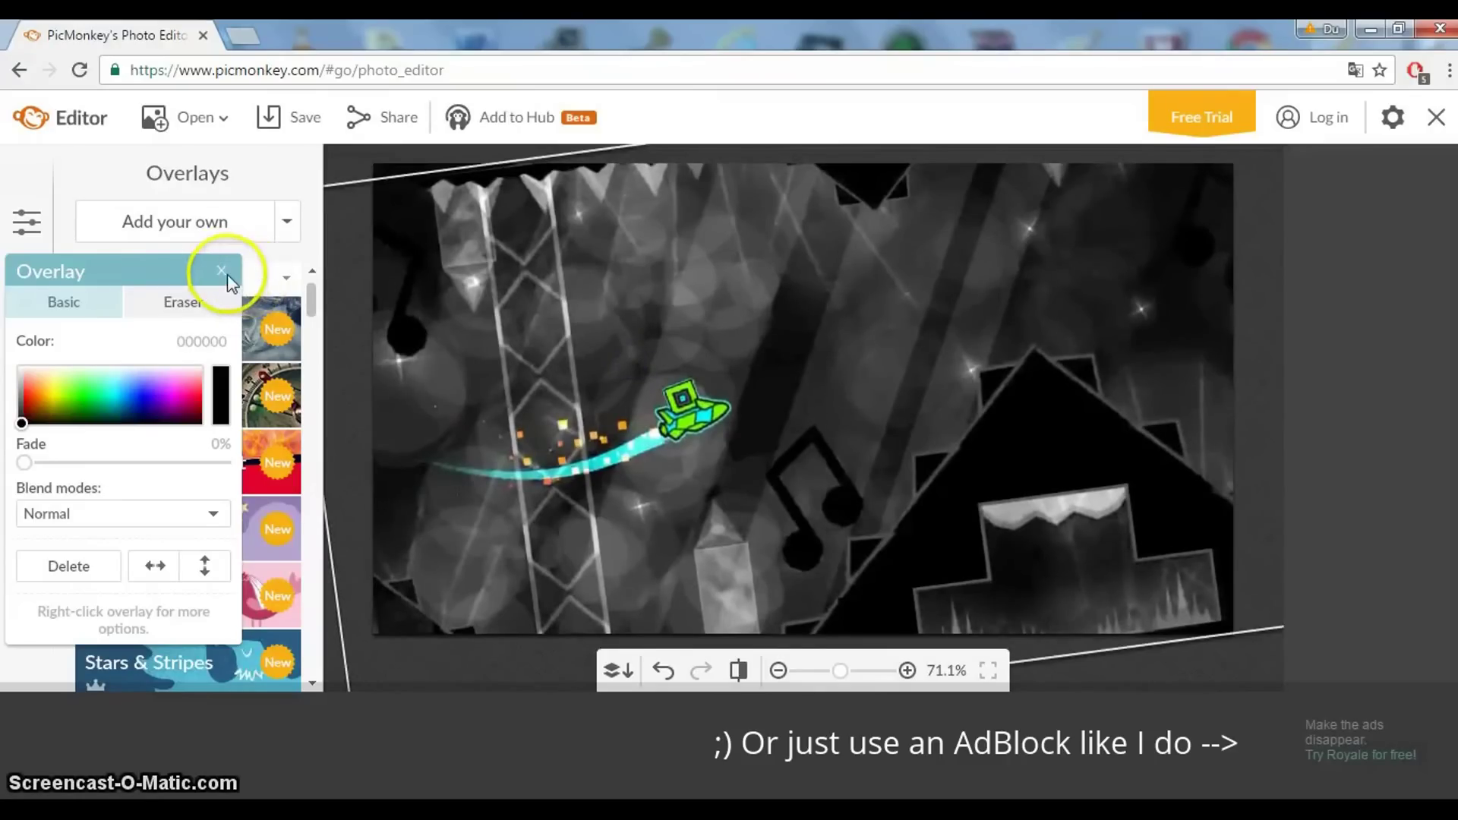
click(221, 271)
click(481, 315)
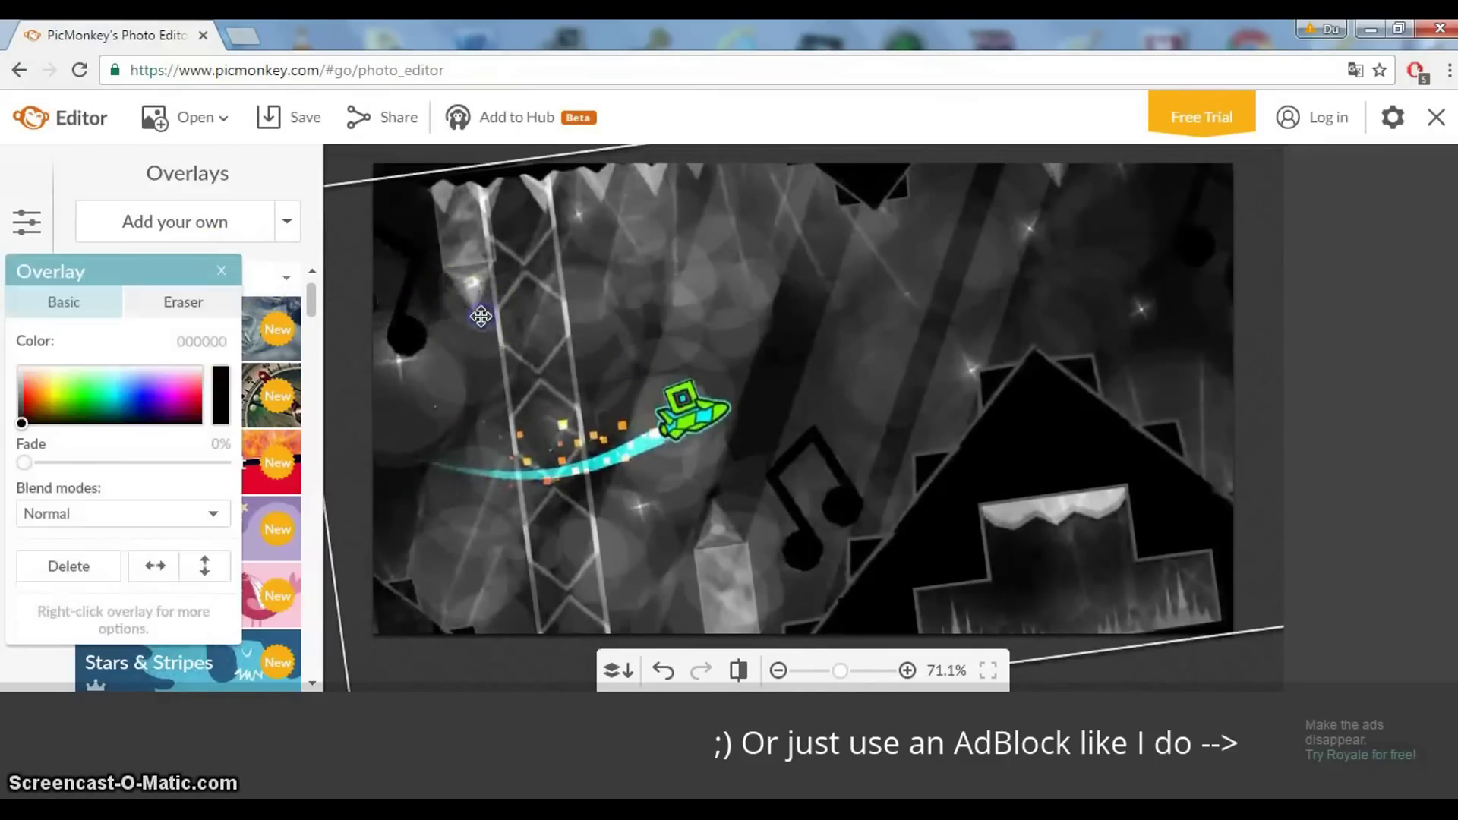
drag(480, 313, 480, 312)
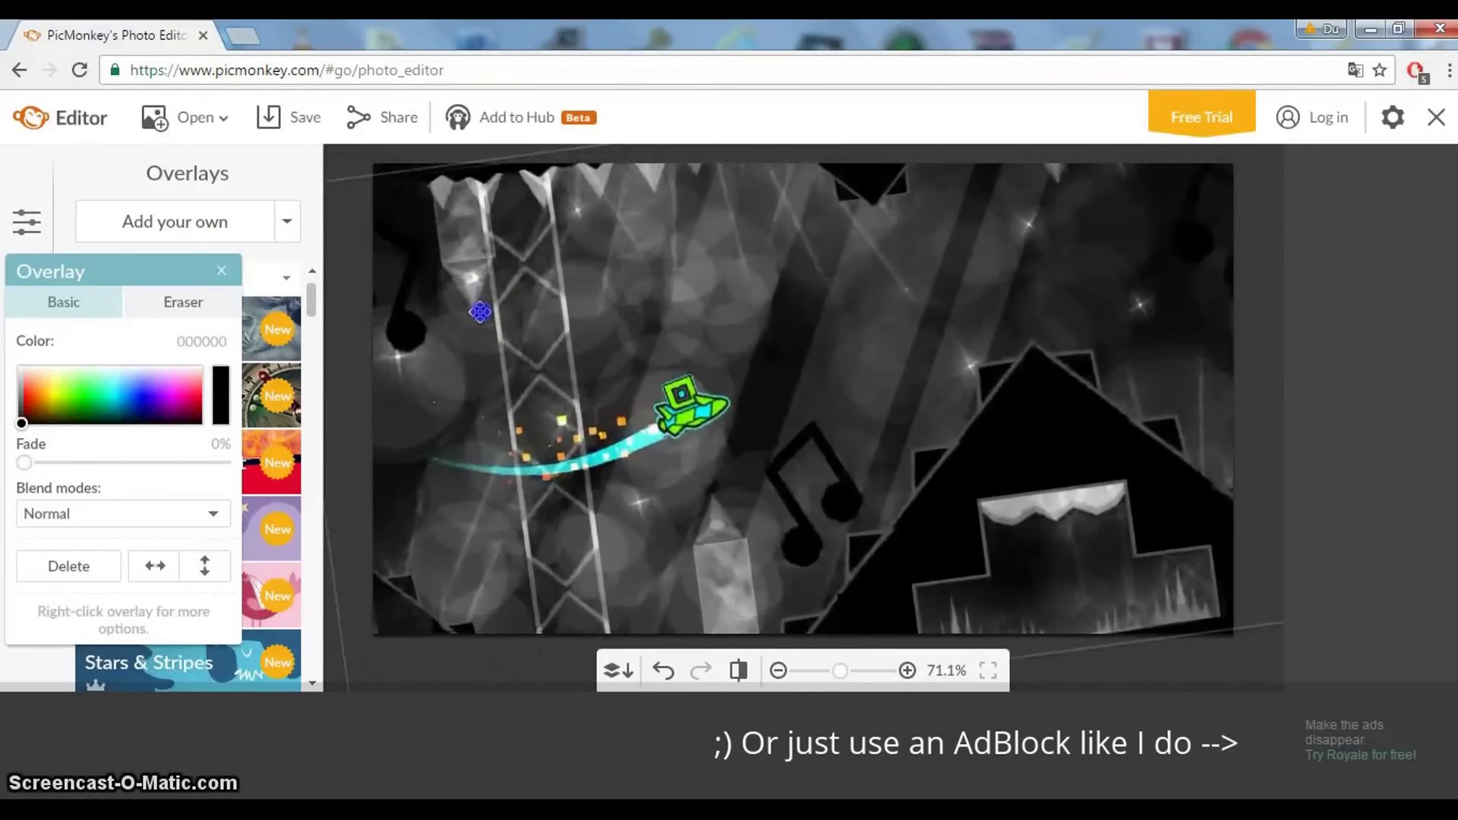
click(221, 270)
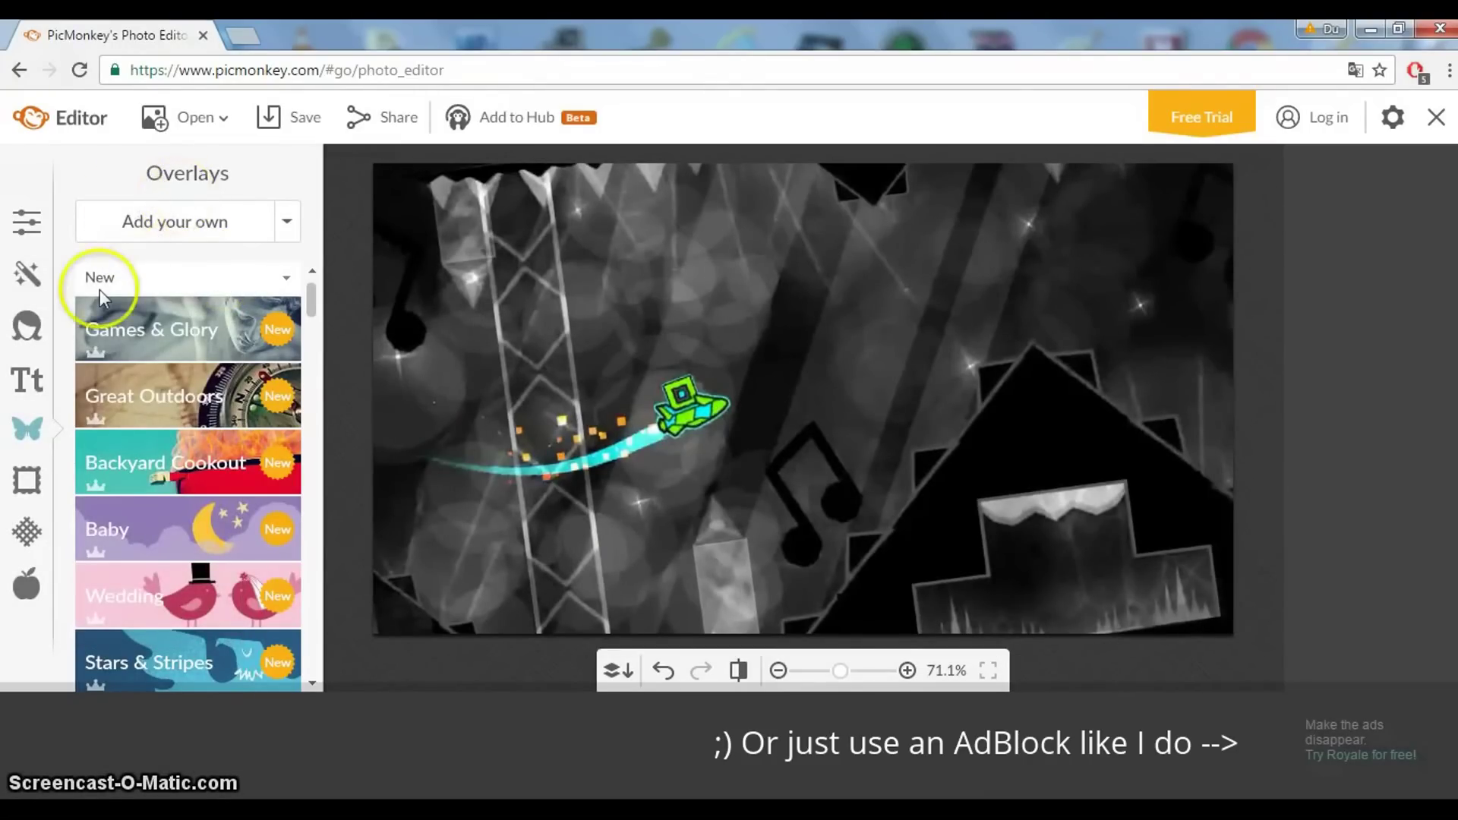
- Add the Geometryudasdh logo image as an overlay and move it to the top of the canvas
click(189, 226)
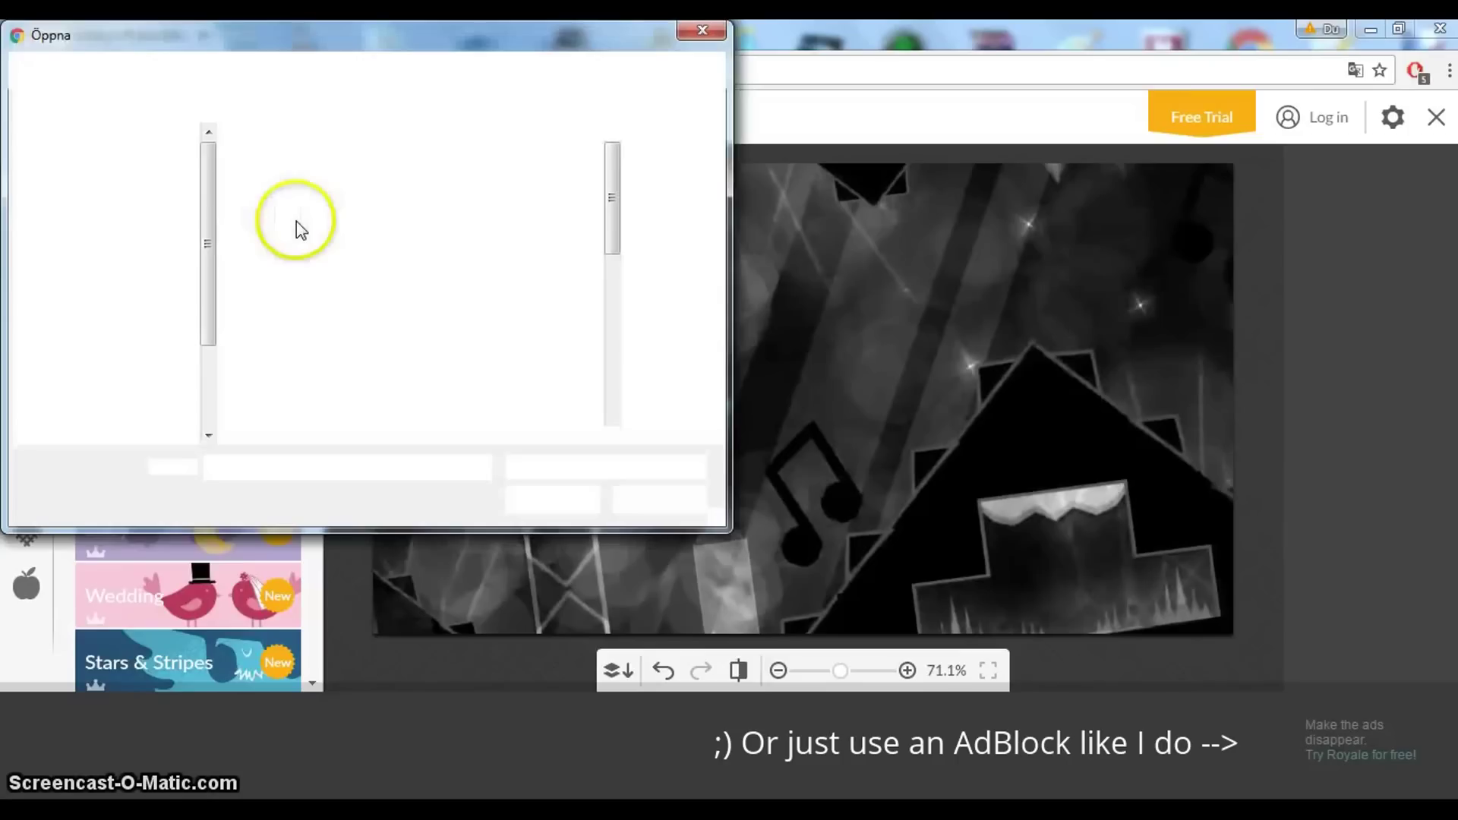
drag(609, 276, 597, 371)
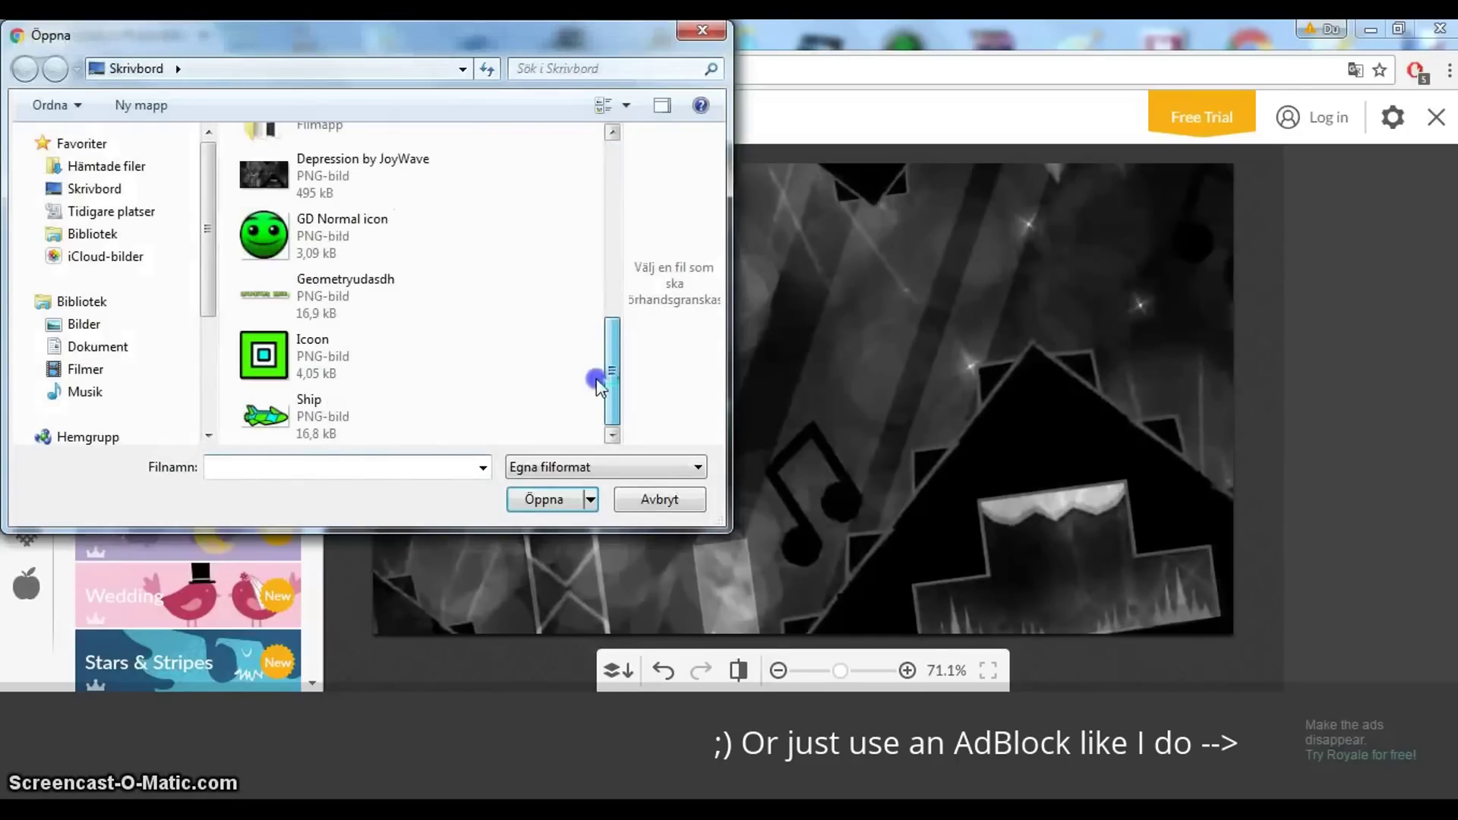
click(398, 289)
click(560, 500)
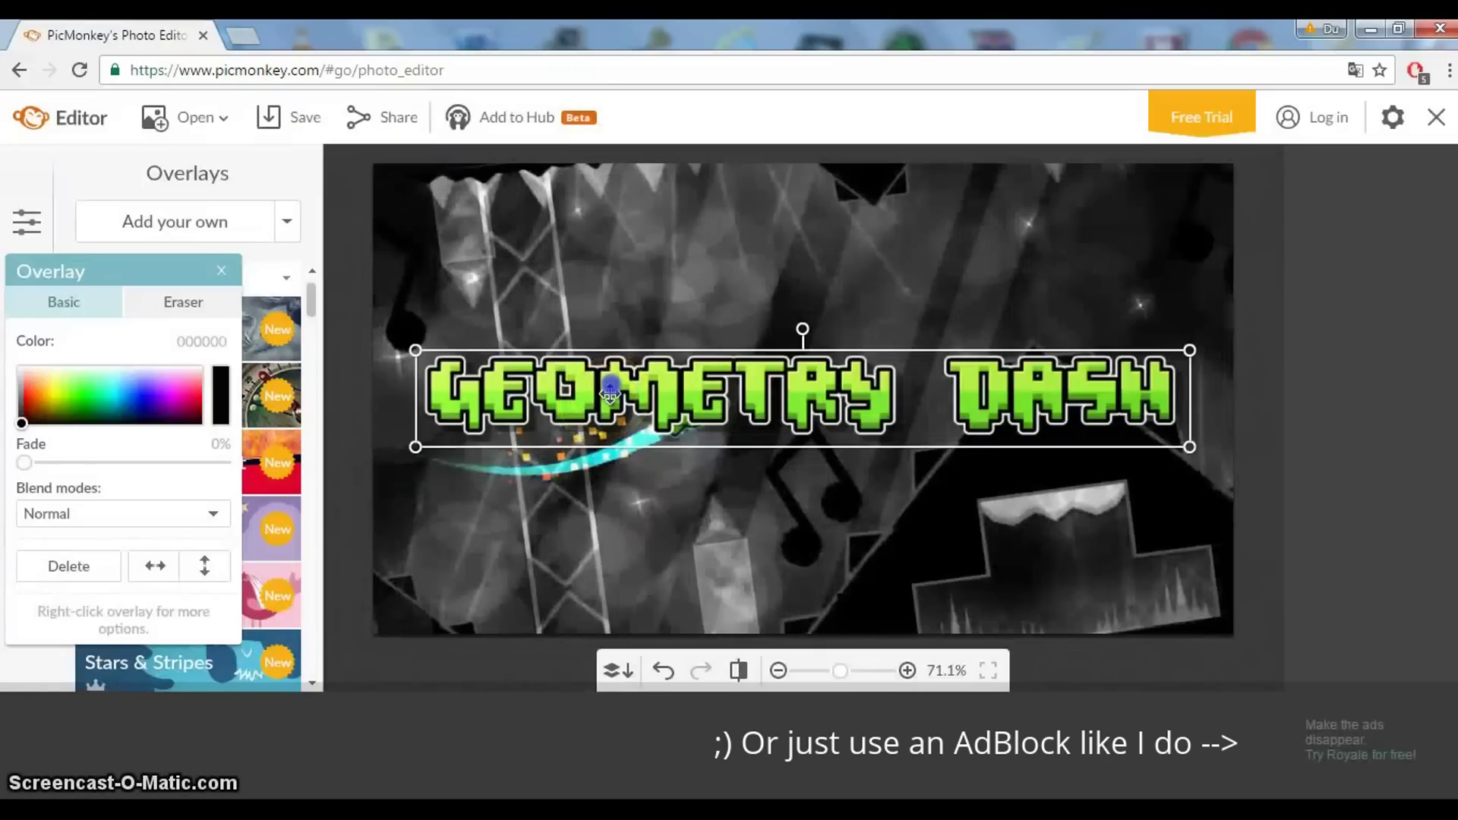
drag(597, 405, 619, 272)
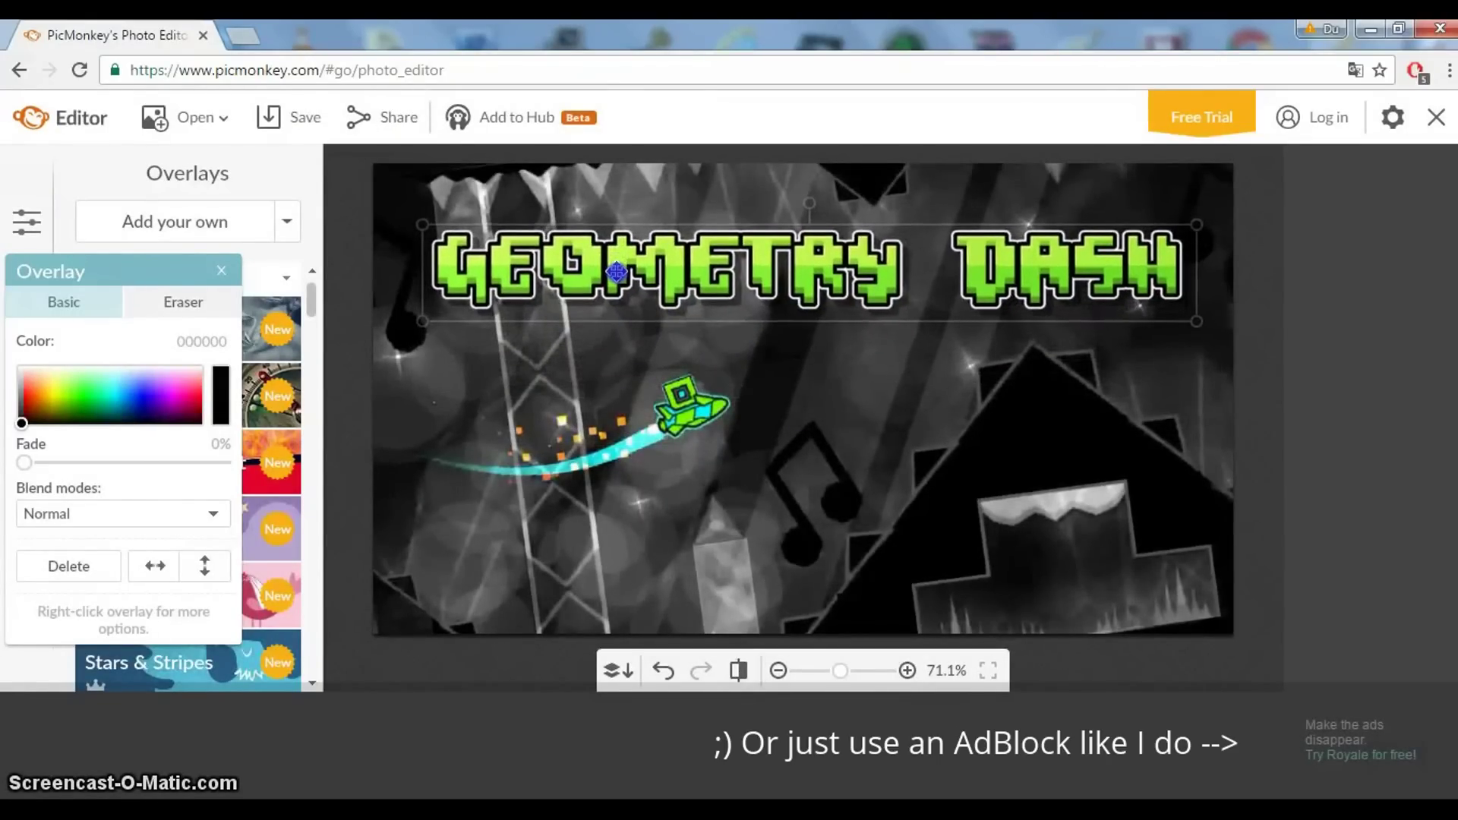
drag(619, 272, 615, 272)
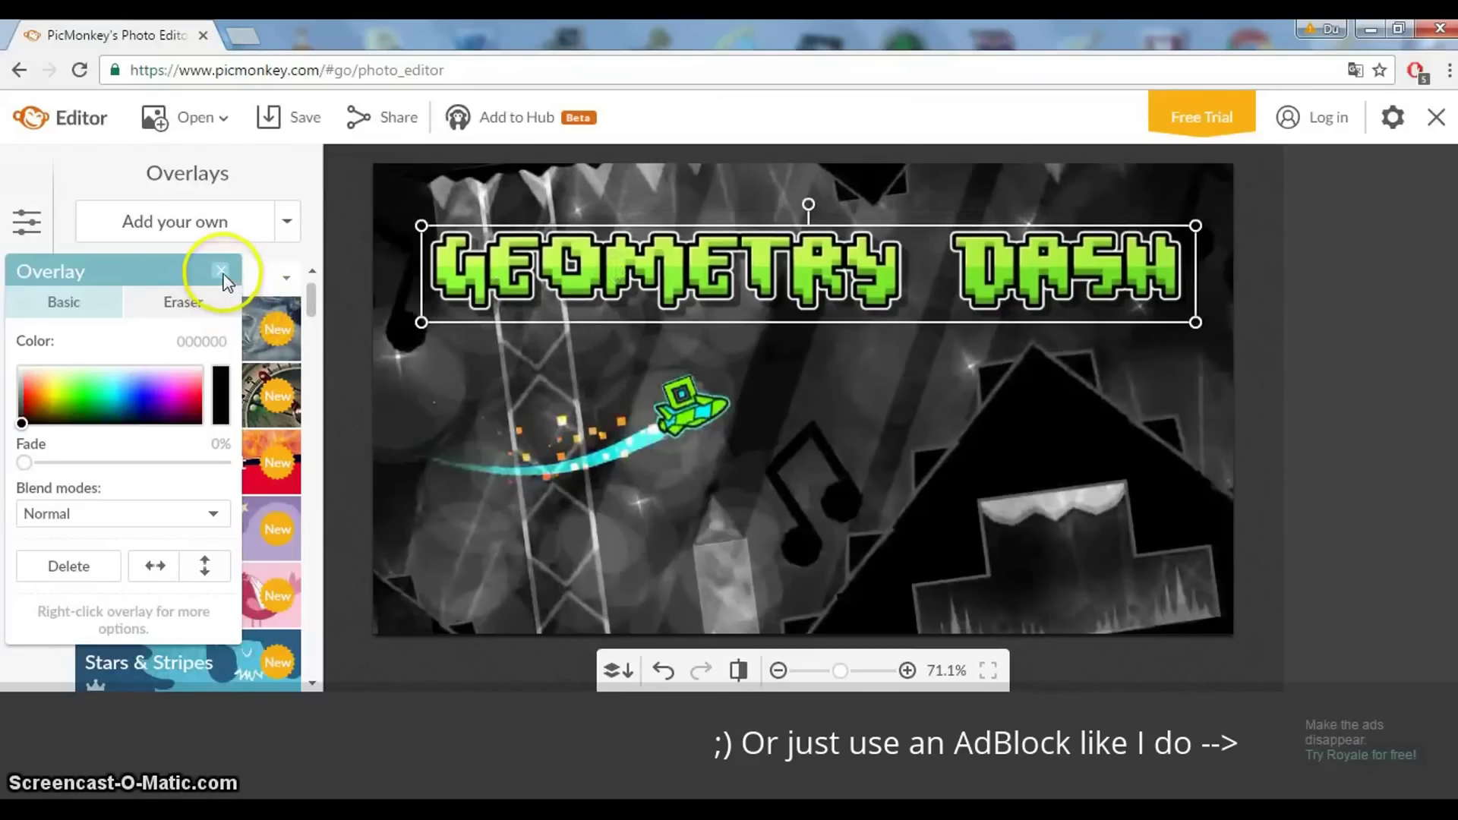
- Try a light-blue tint on the logo, revert it to green, and close the overlay settings
click(20, 423)
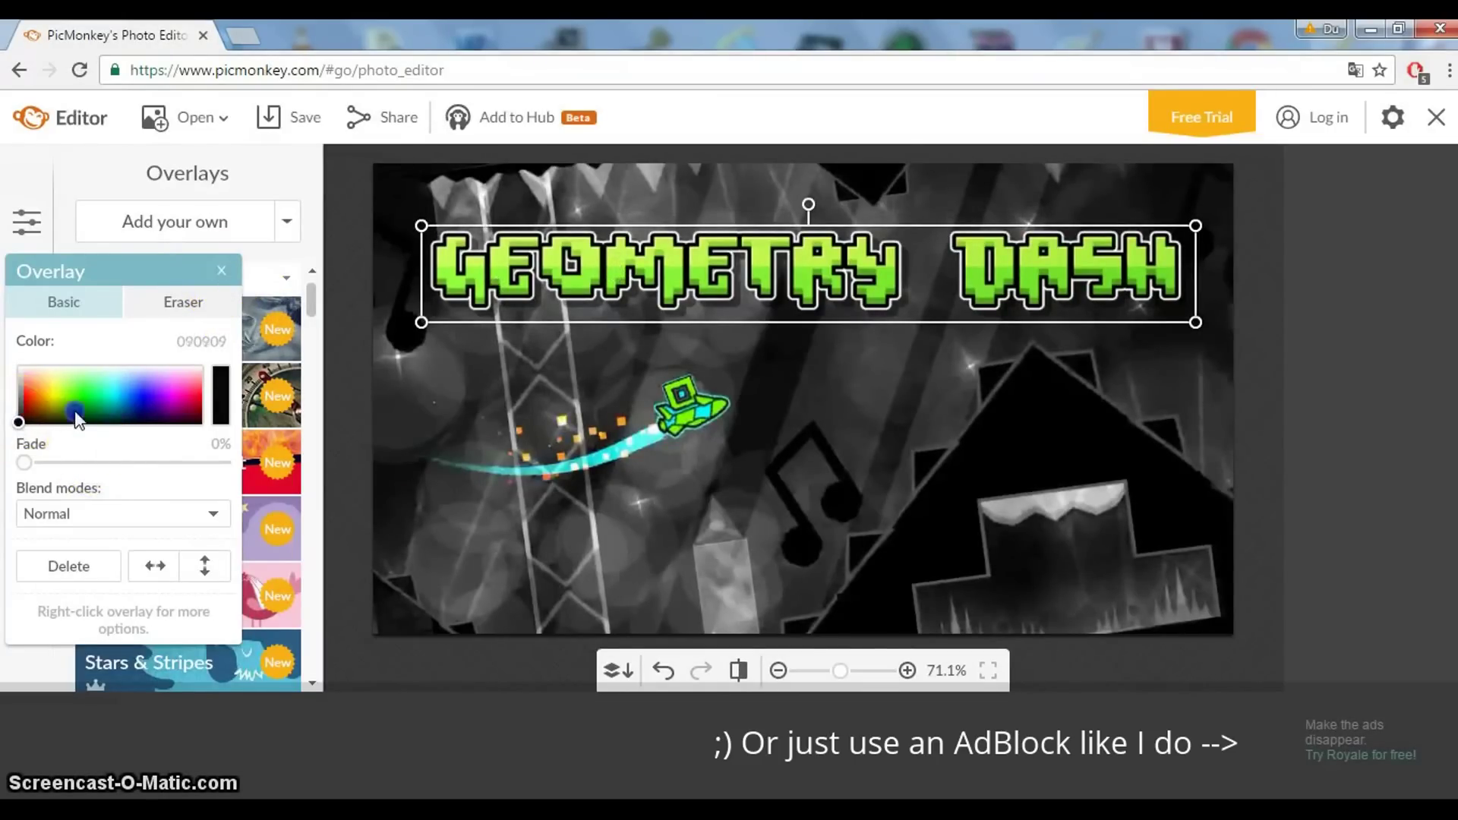
click(128, 388)
click(18, 422)
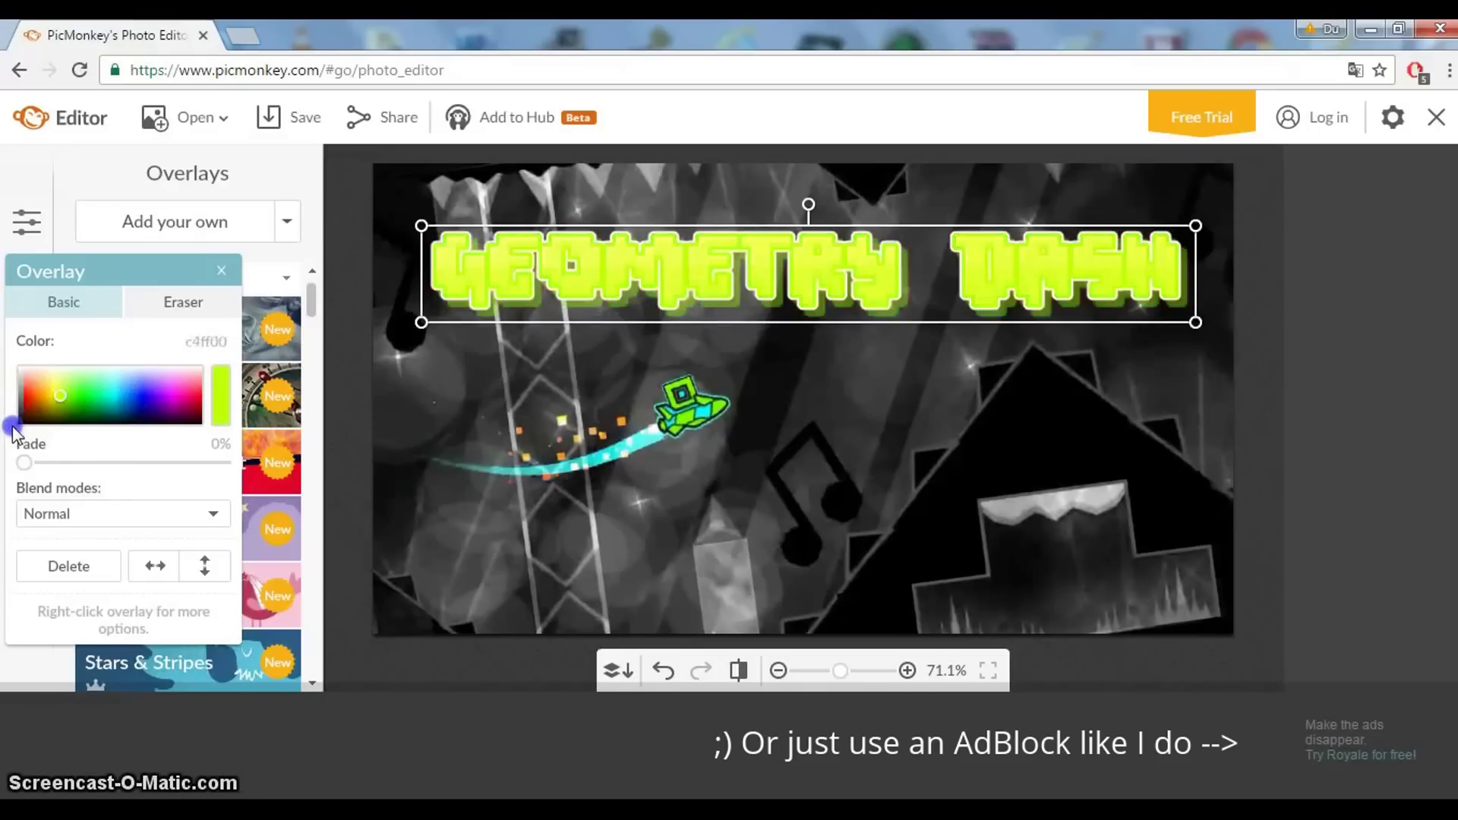
click(222, 275)
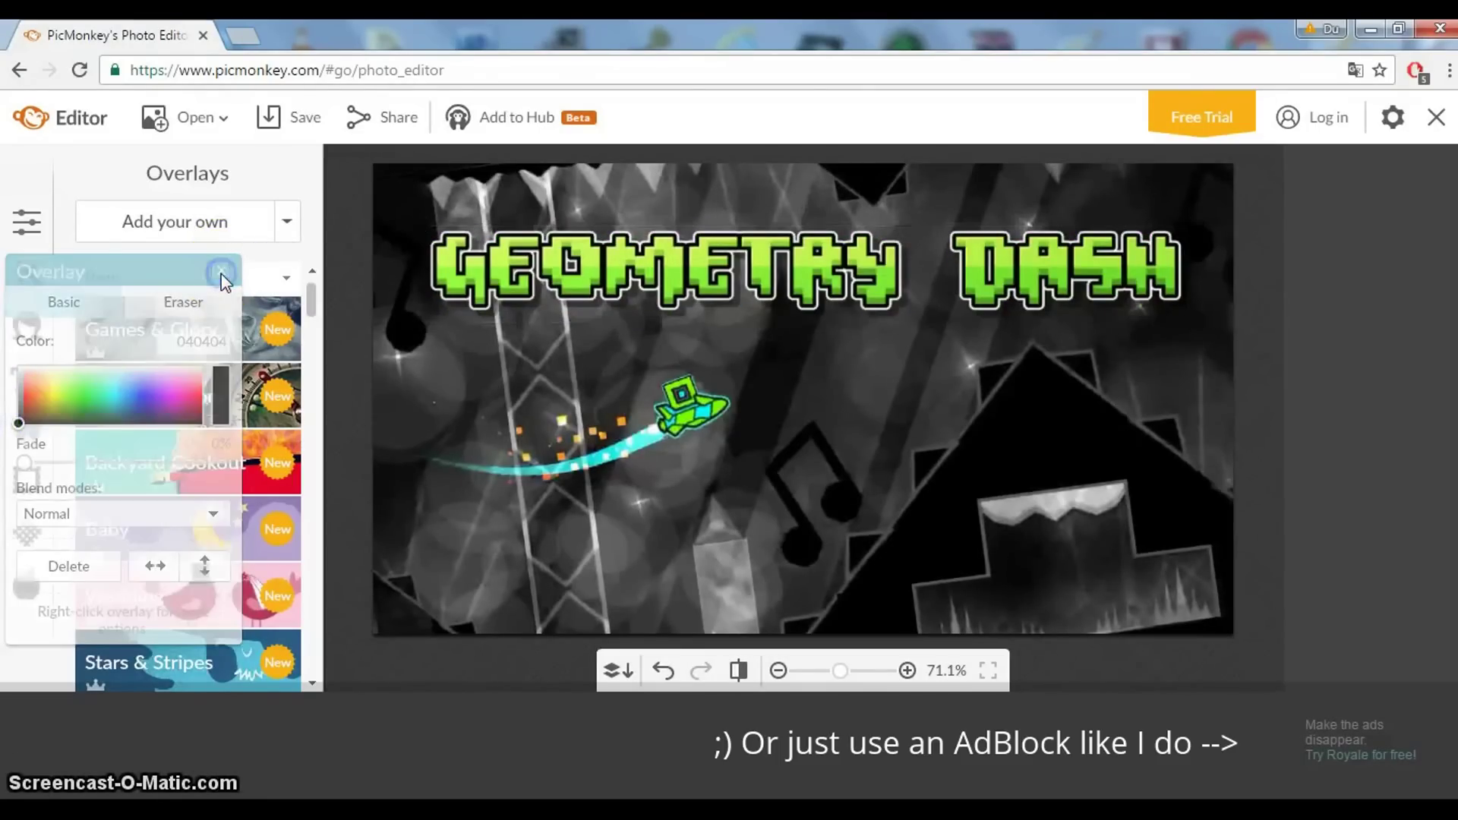
- Add the 'GD Normal icon' PNG from the computer as another overlay
click(195, 235)
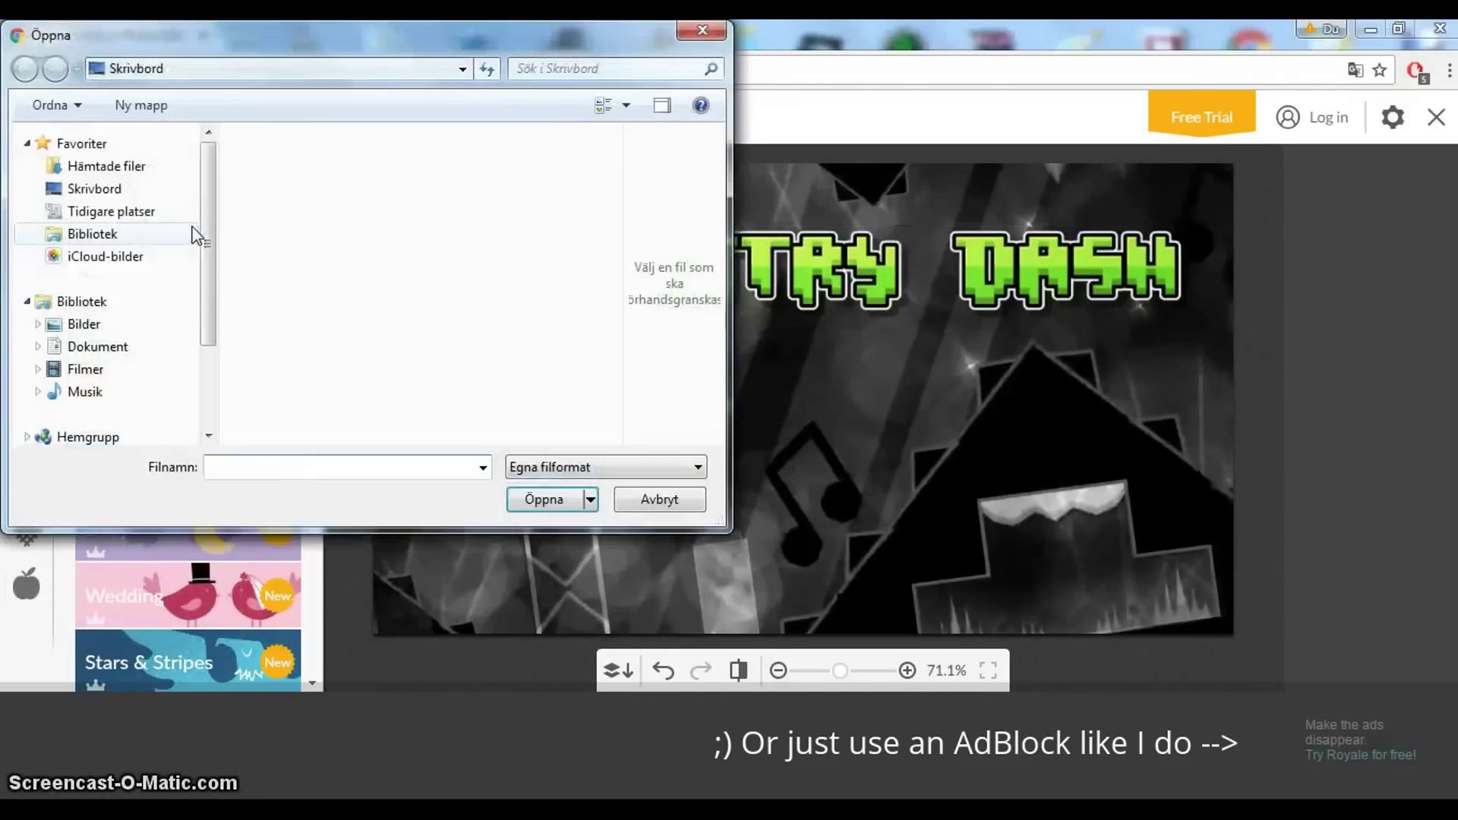
scroll(615, 251, down, 1)
scroll(611, 327, down, 5)
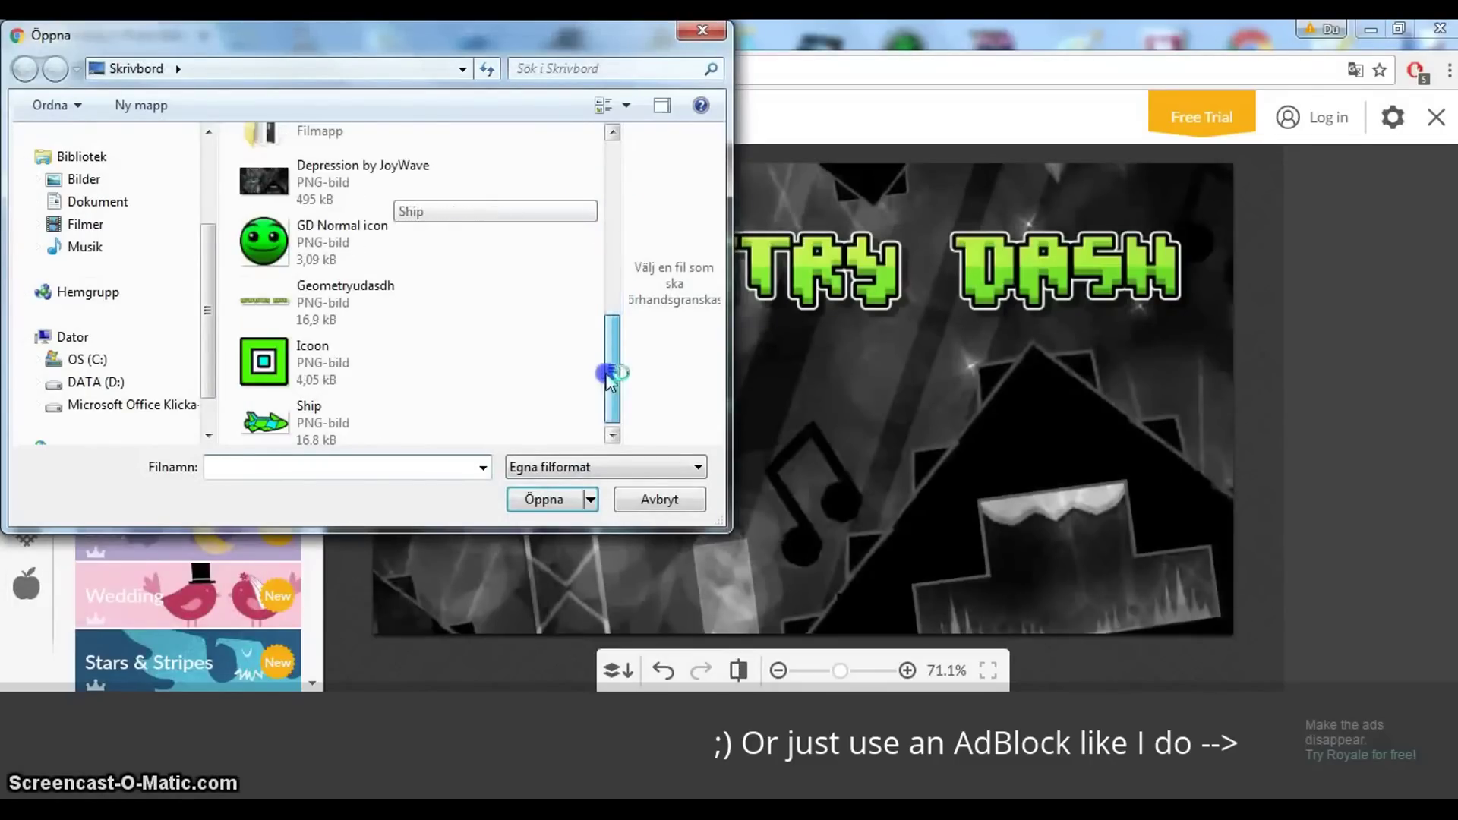
click(362, 249)
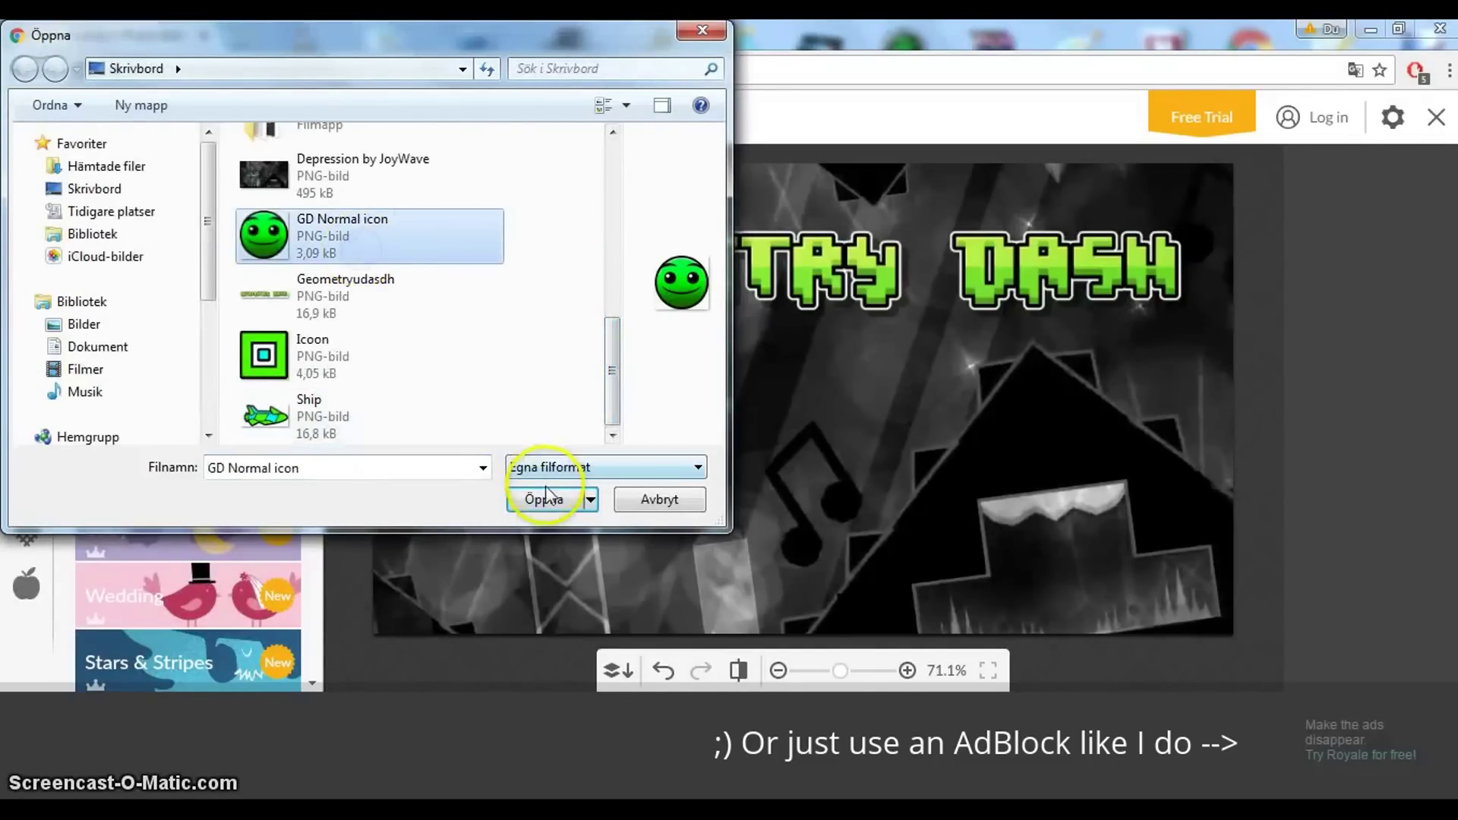
click(542, 497)
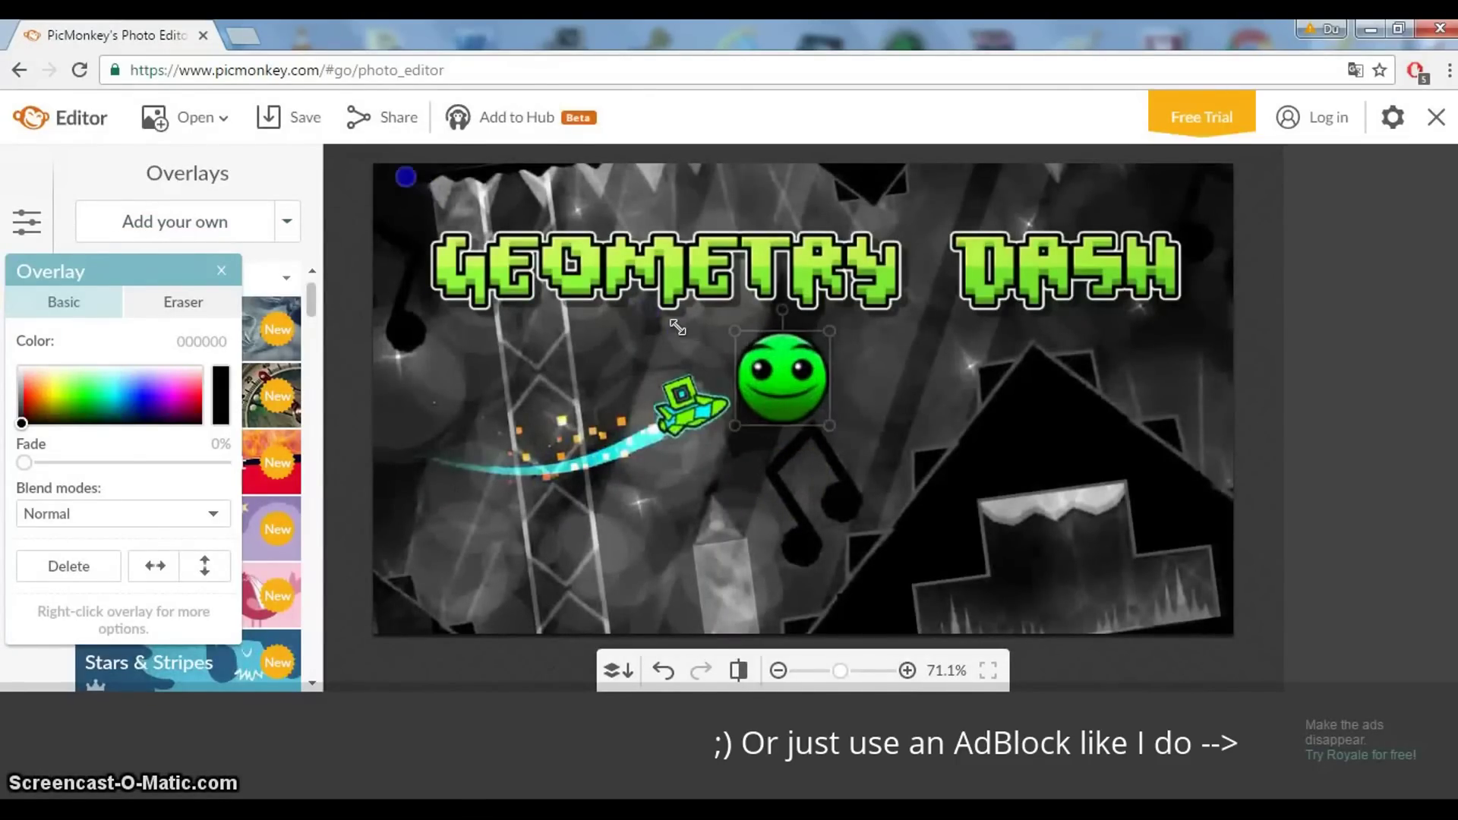
- Resize the green smiley face and place it at the lower right, below the logo
drag(772, 370, 377, 147)
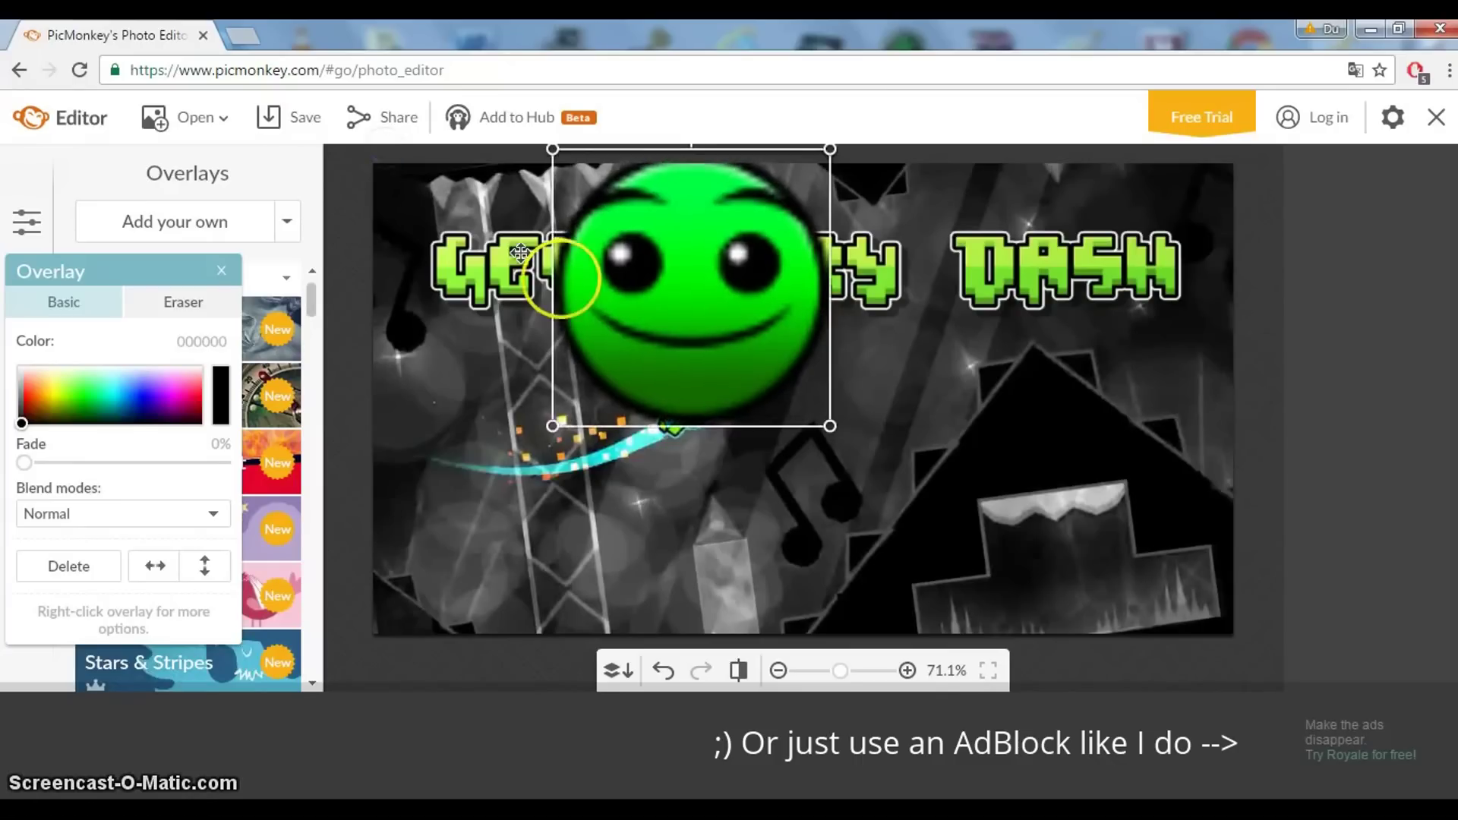
drag(726, 343, 1078, 577)
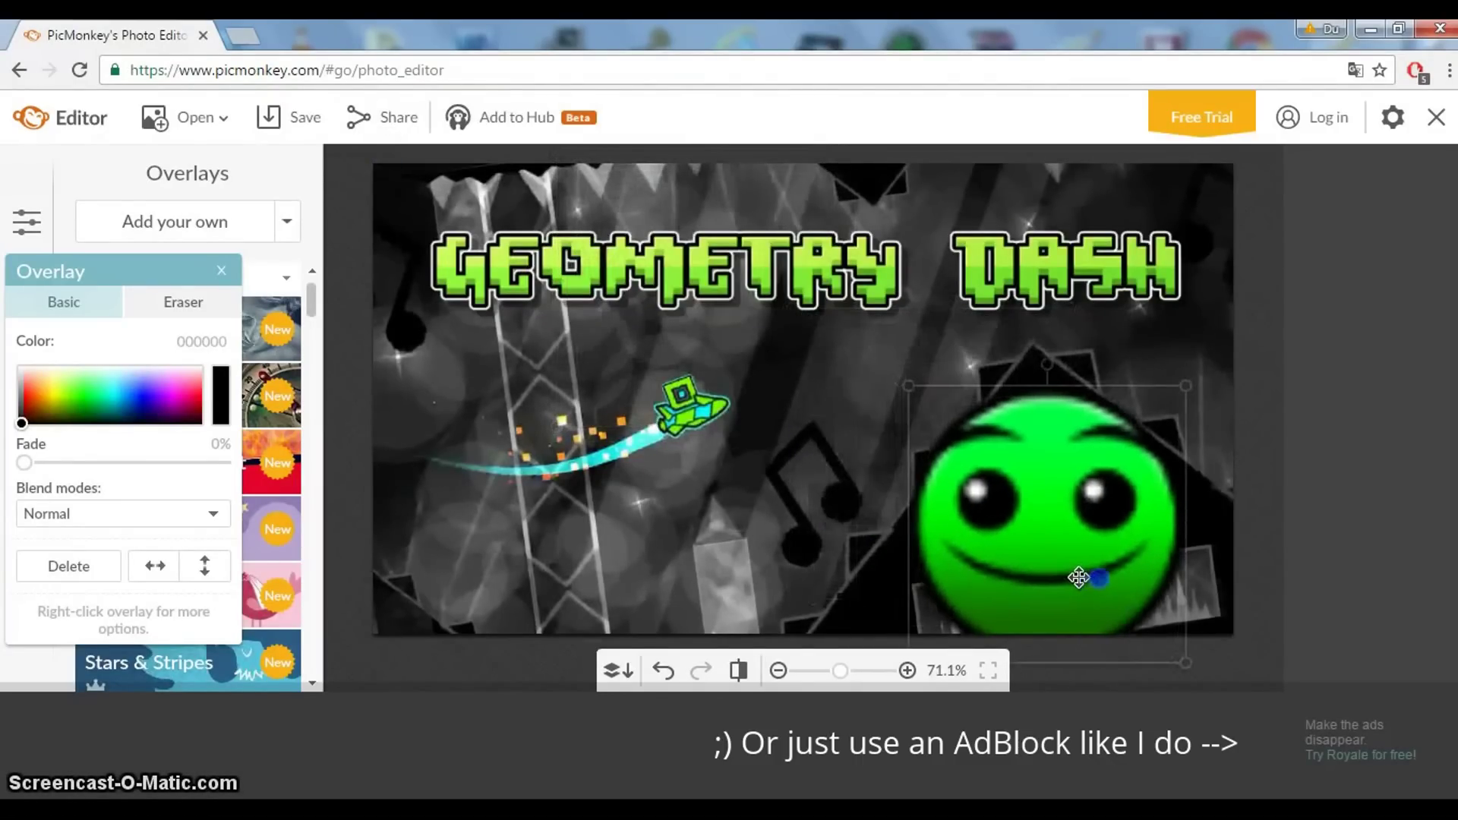
mouse_move(1051, 367)
mouse_down()
mouse_move(1057, 329)
mouse_move(1029, 354)
mouse_up()
drag(902, 419, 718, 360)
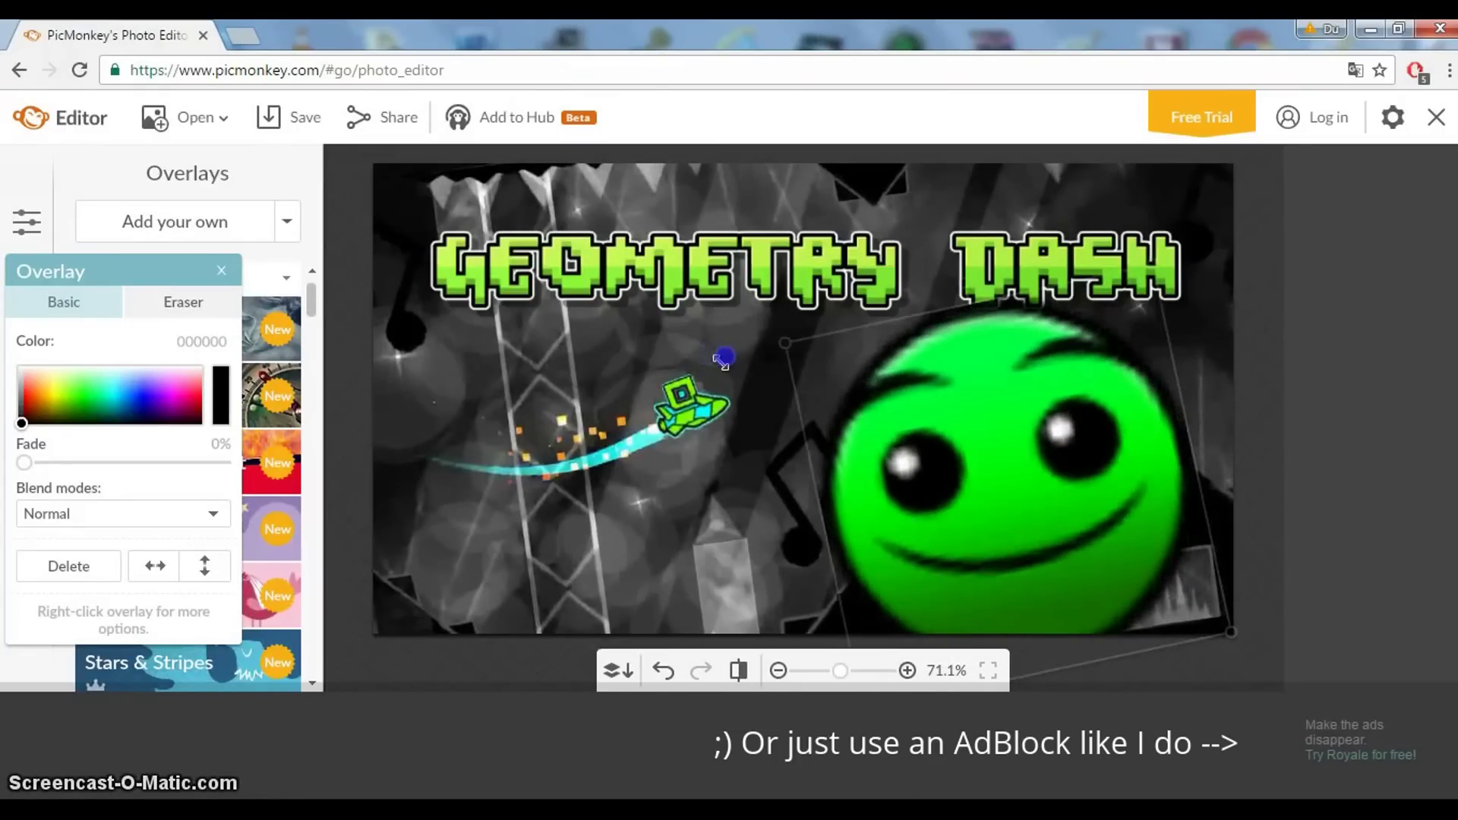
drag(721, 363, 740, 360)
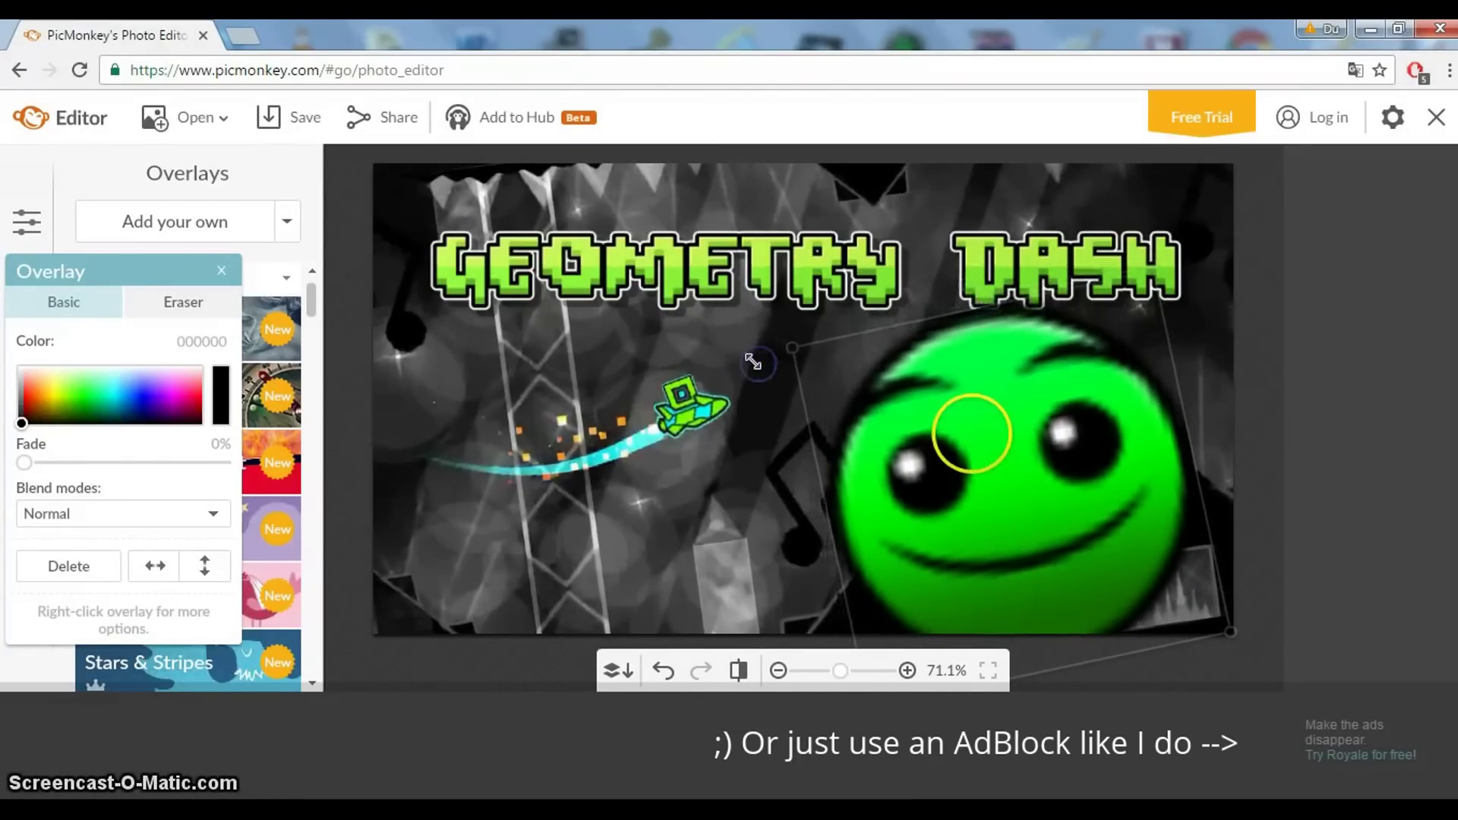
drag(970, 423, 1041, 449)
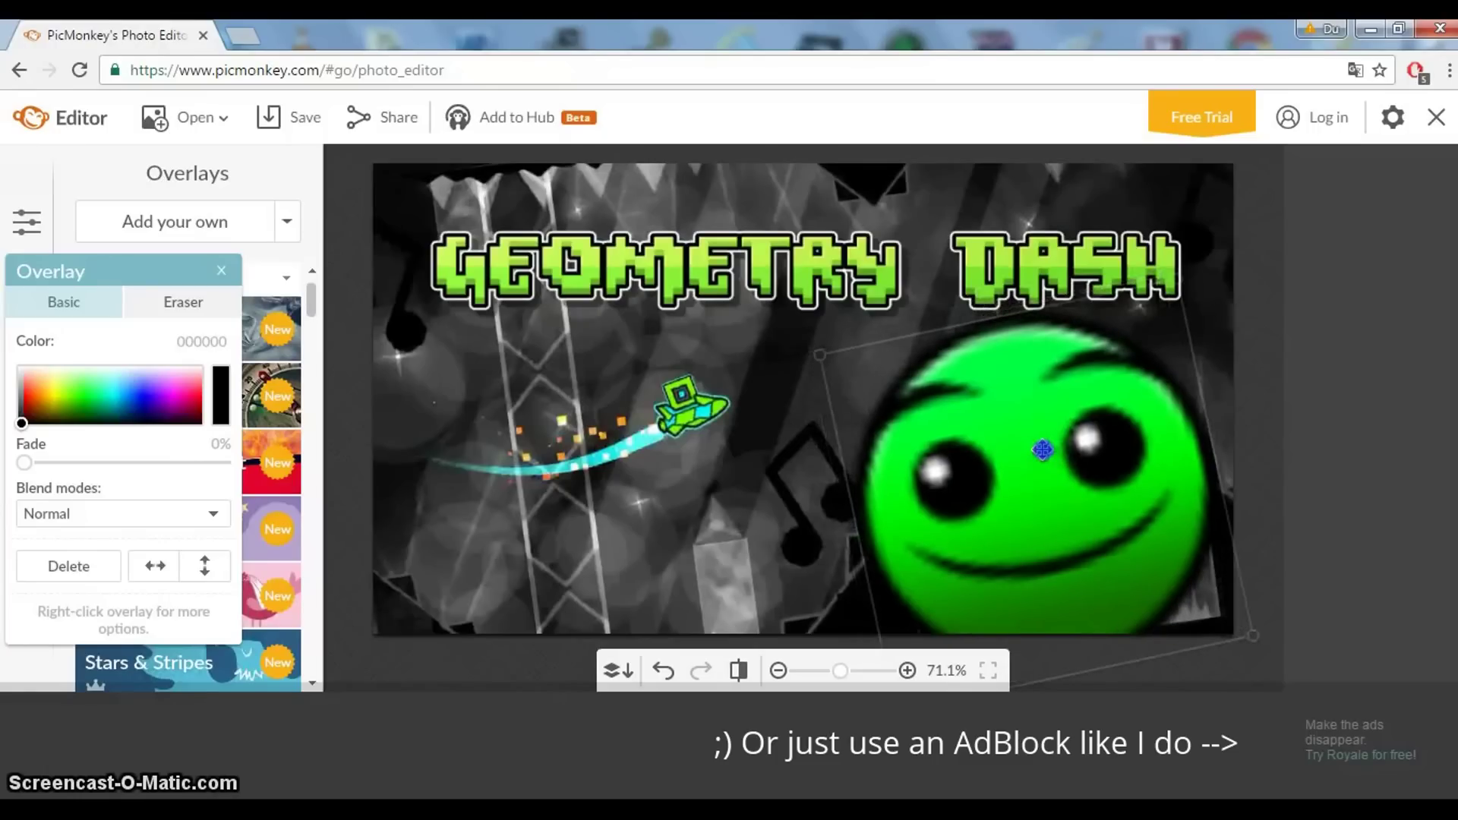
click(219, 275)
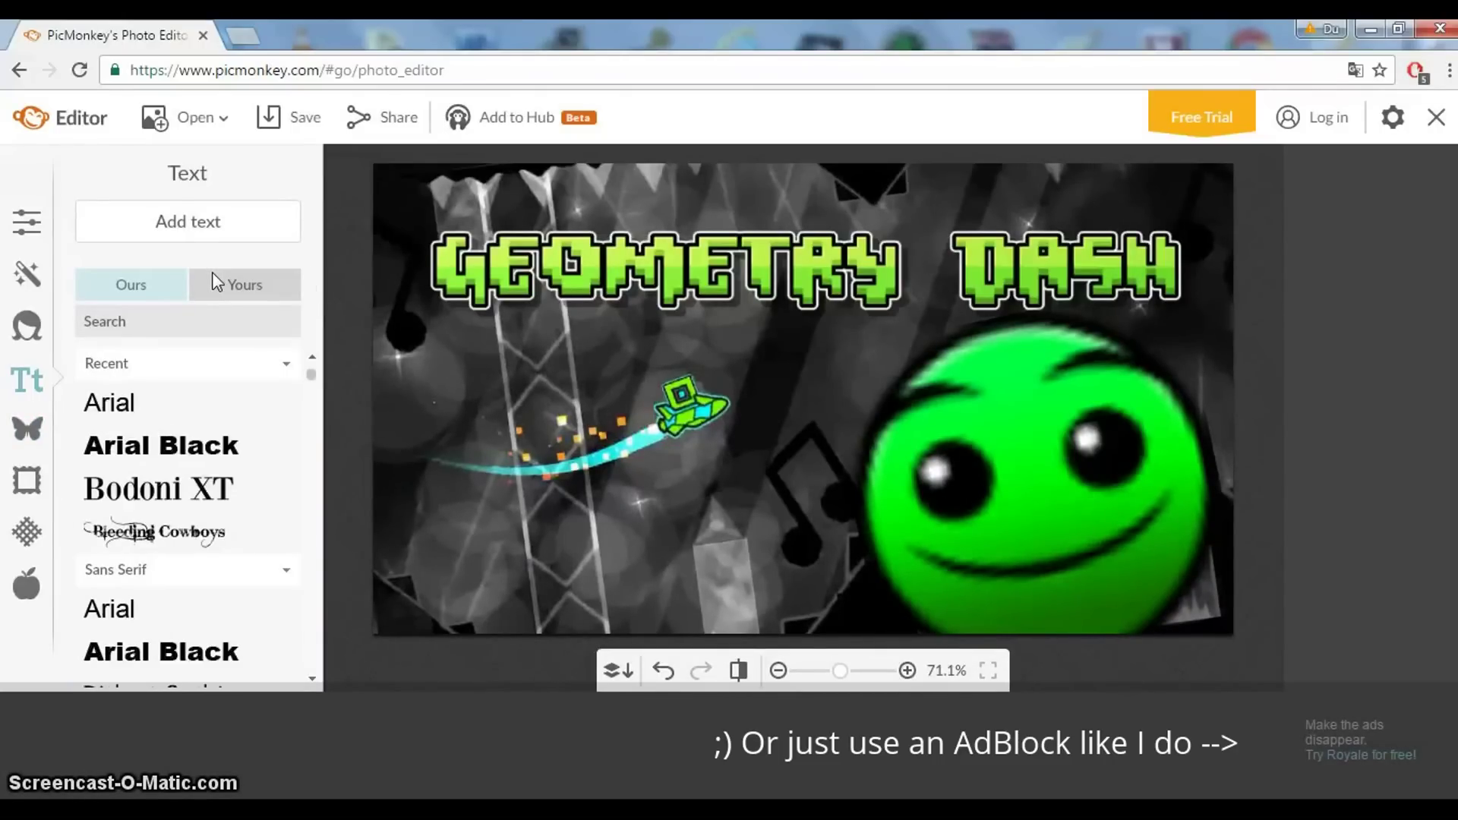
- Pick the Grand Hotel script font from the font list and add a new text box
click(311, 376)
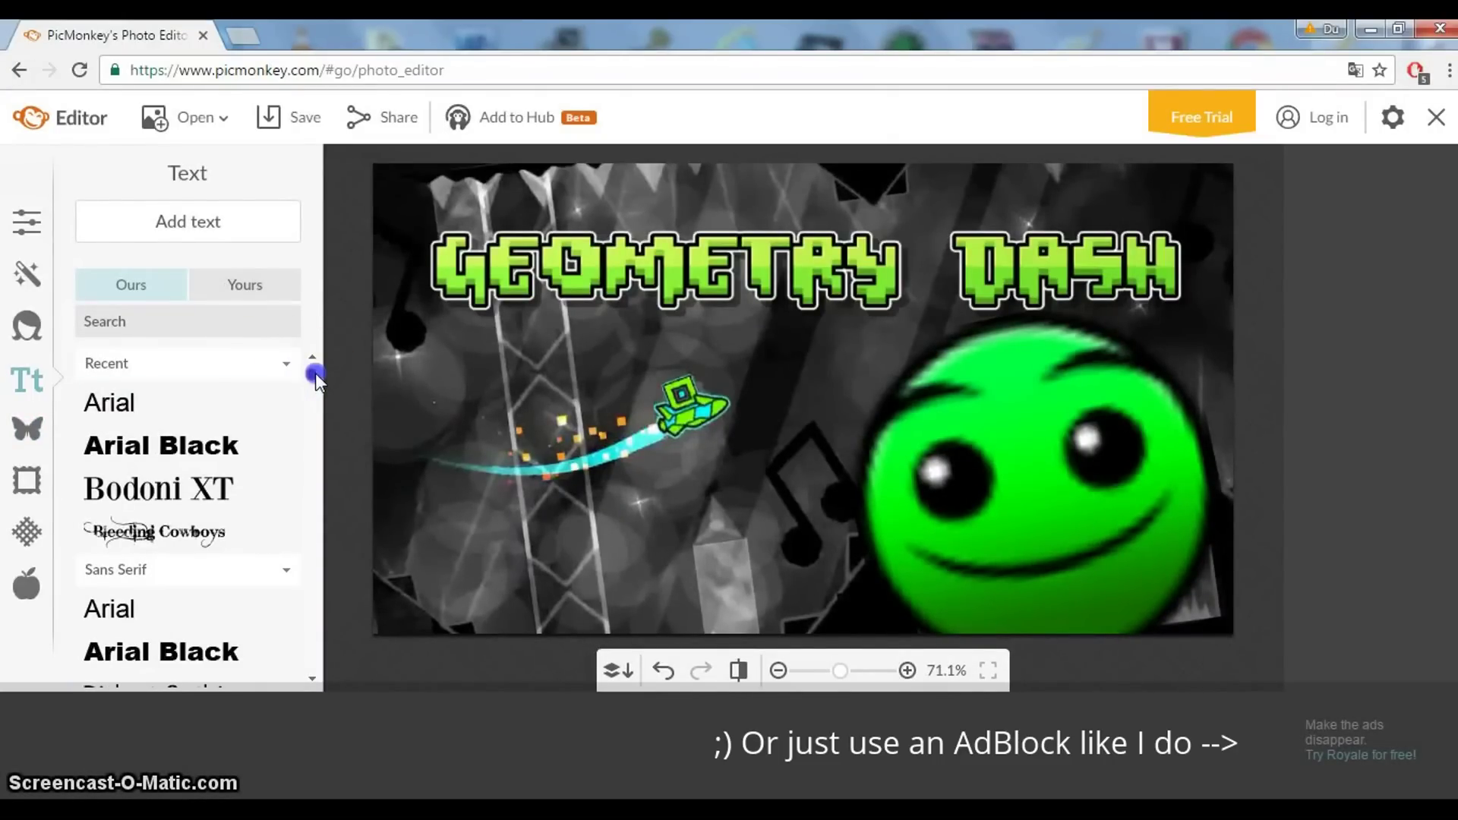
drag(316, 372, 298, 484)
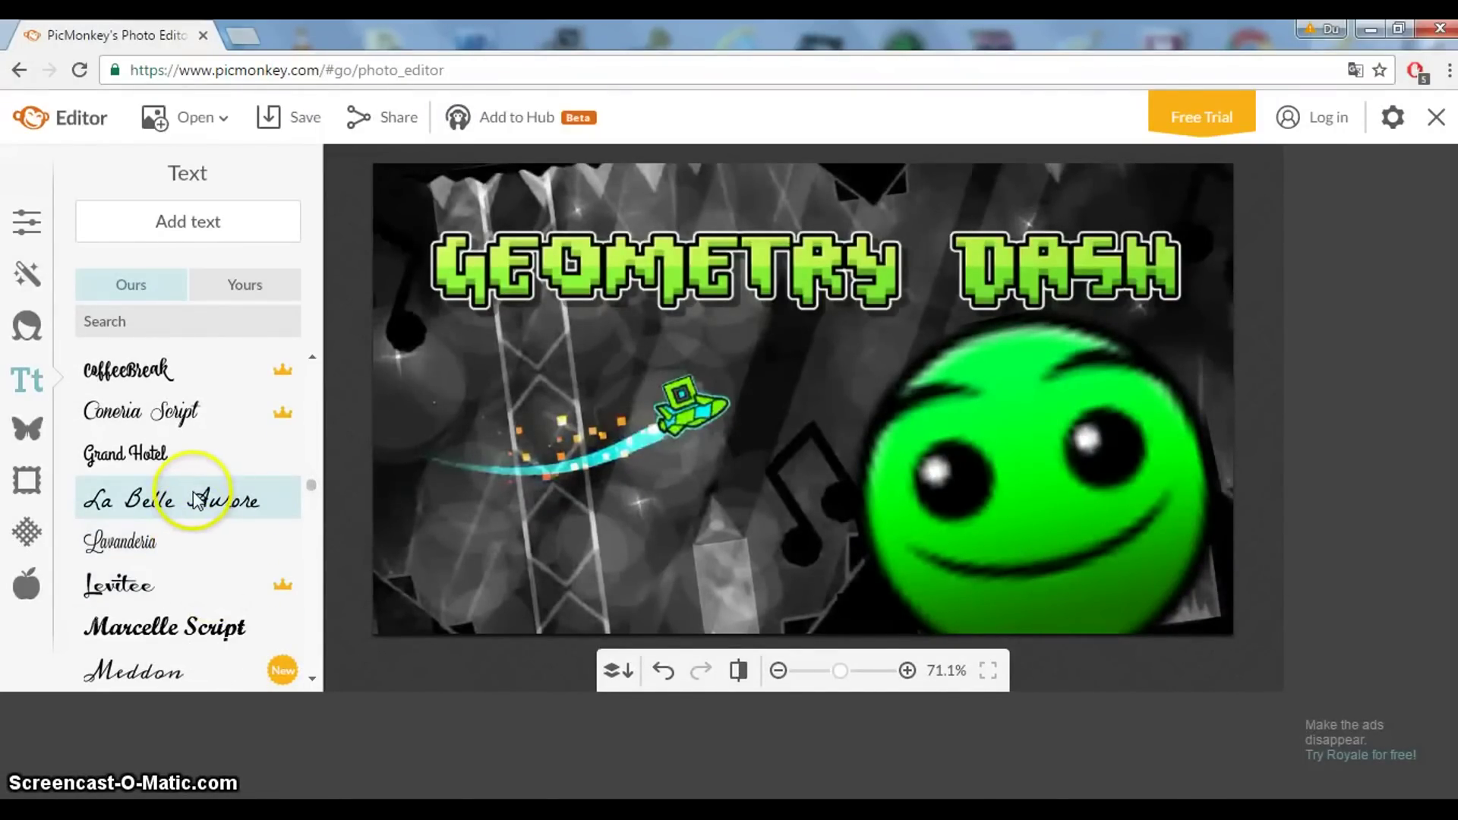
click(154, 457)
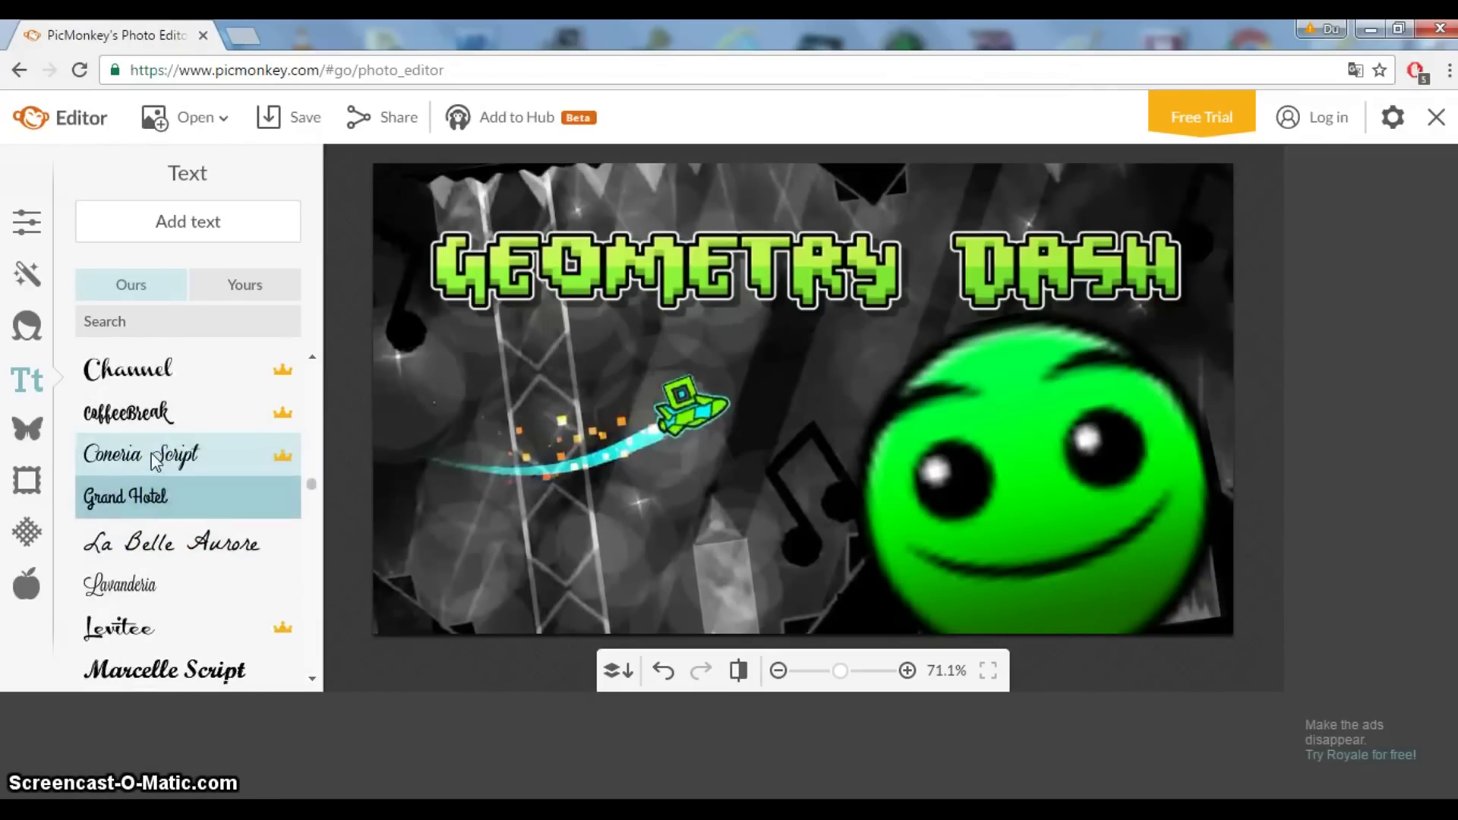
click(160, 222)
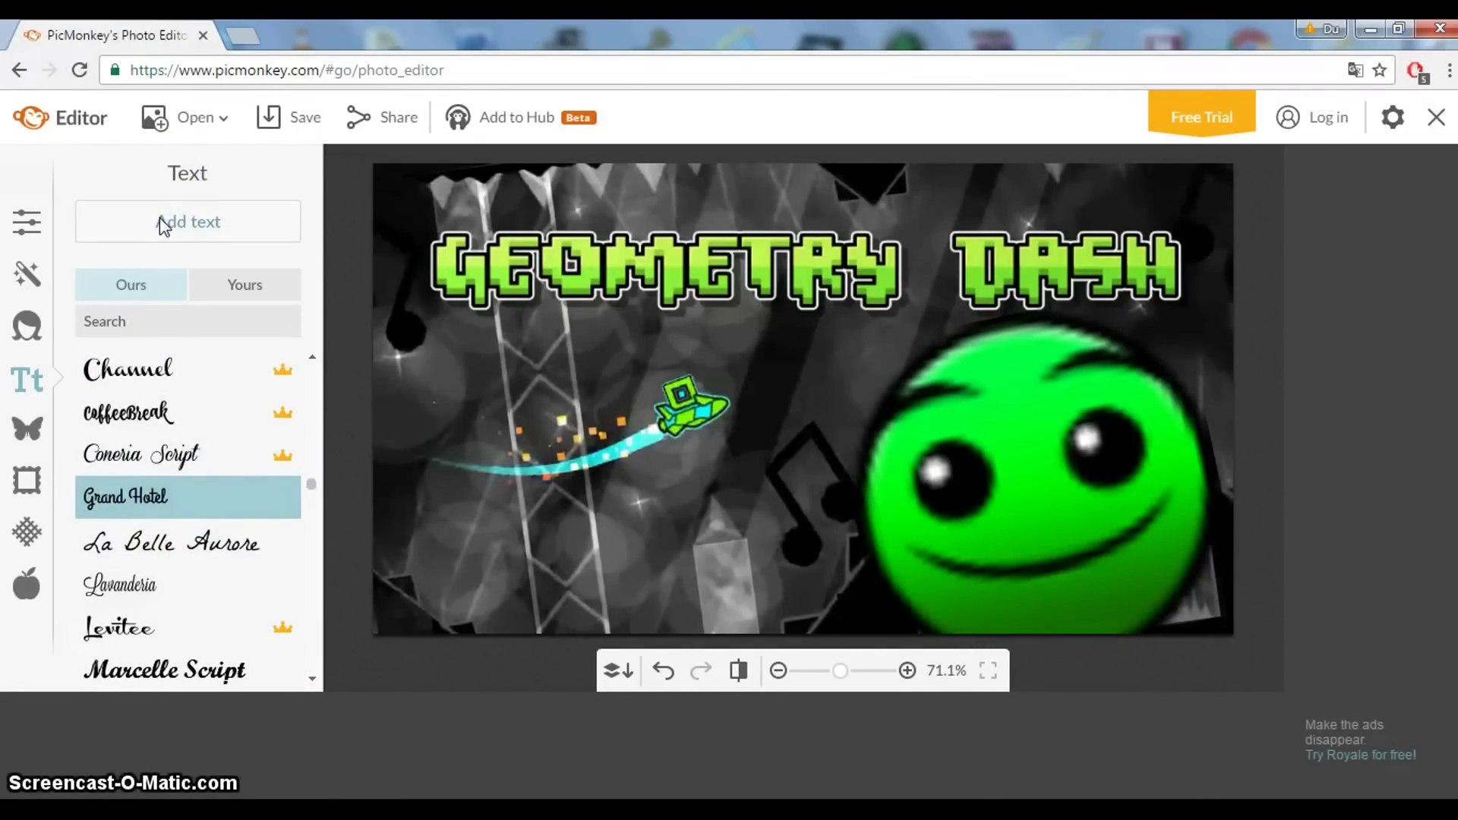
click(160, 220)
- Set the text colour to white (ffffff) and type 'Depression by JoyWave'
drag(18, 380, 17, 366)
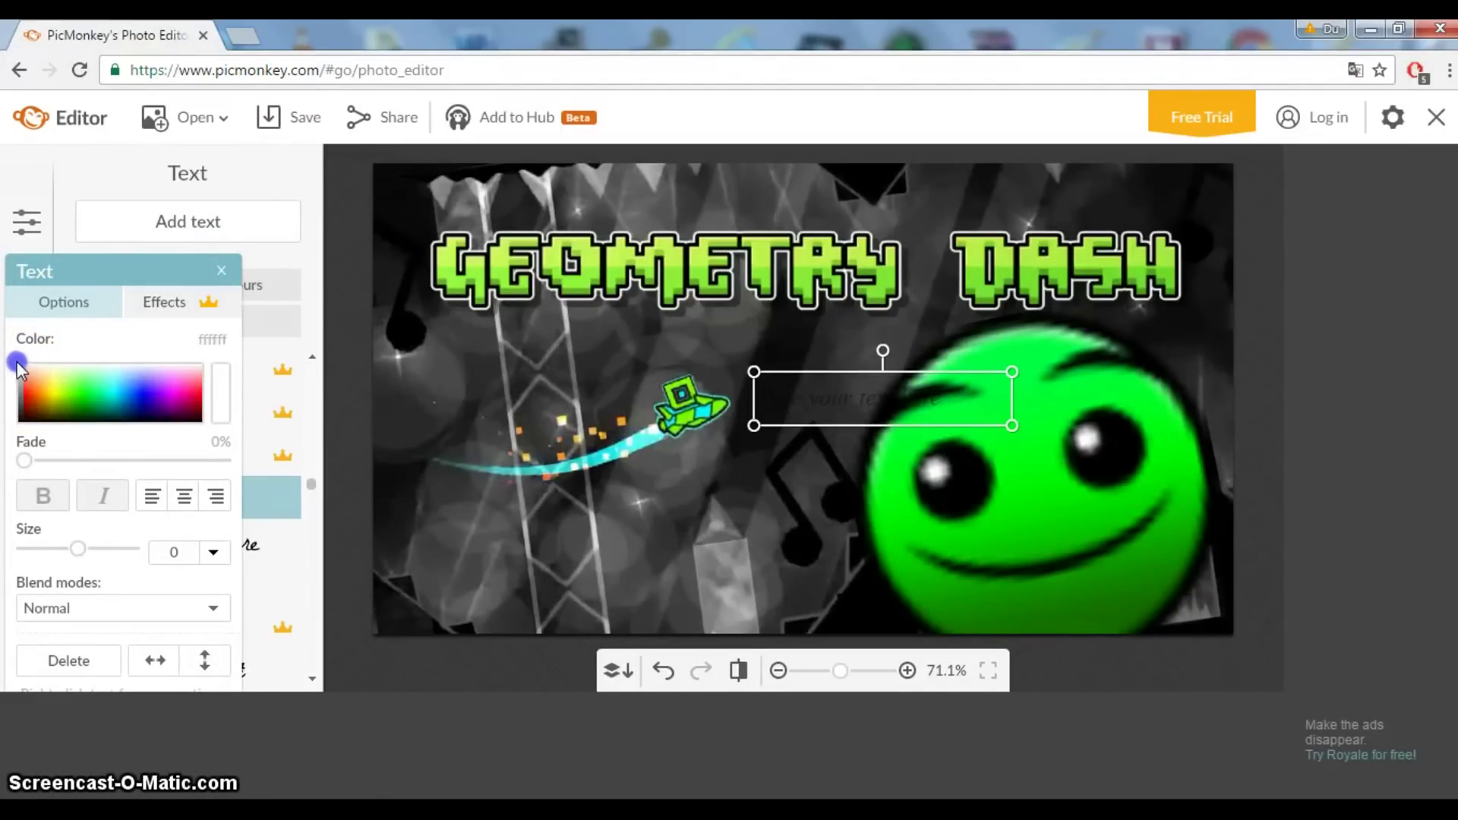
click(874, 404)
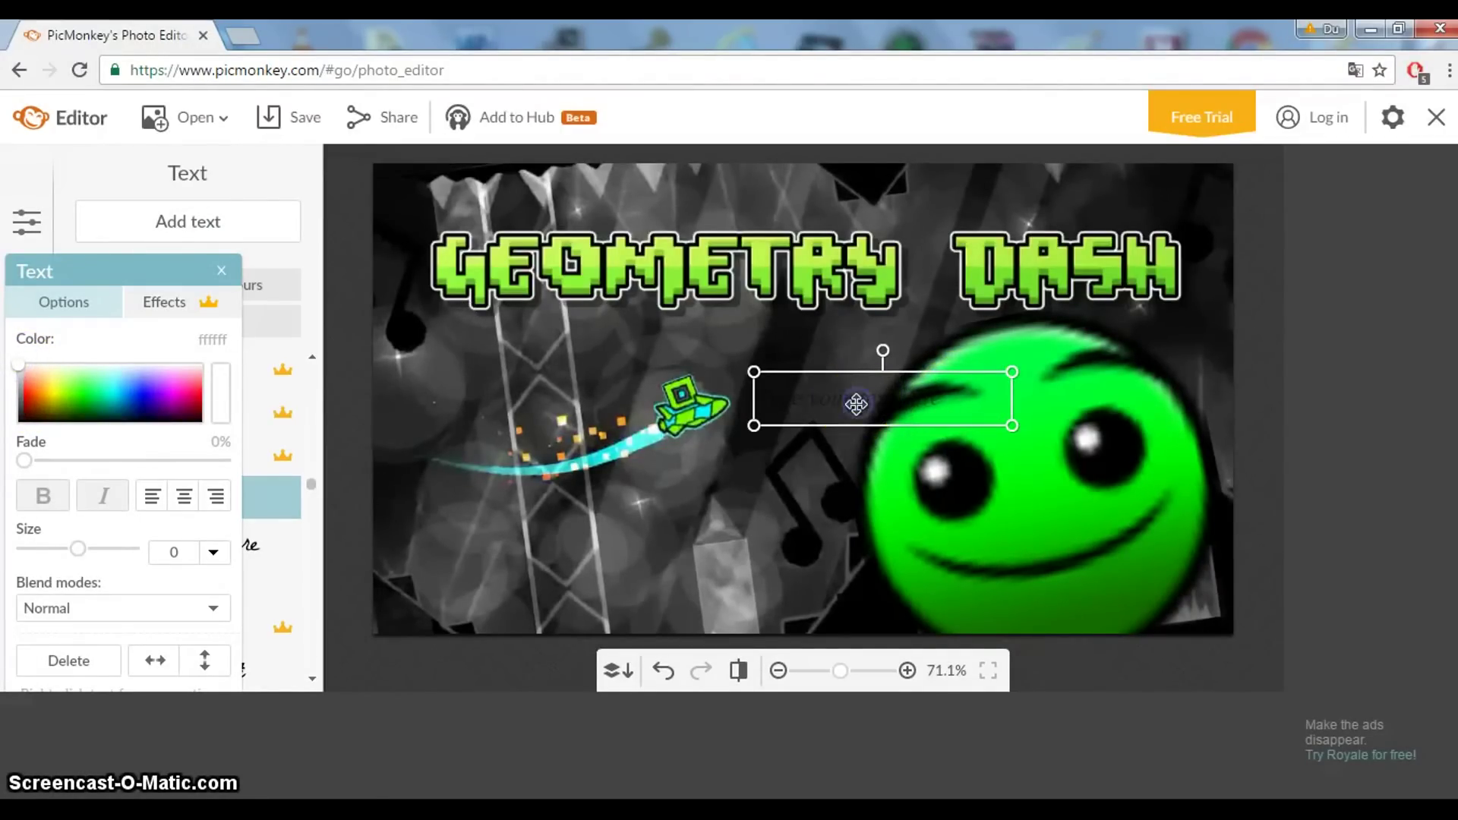
text(Depression by)
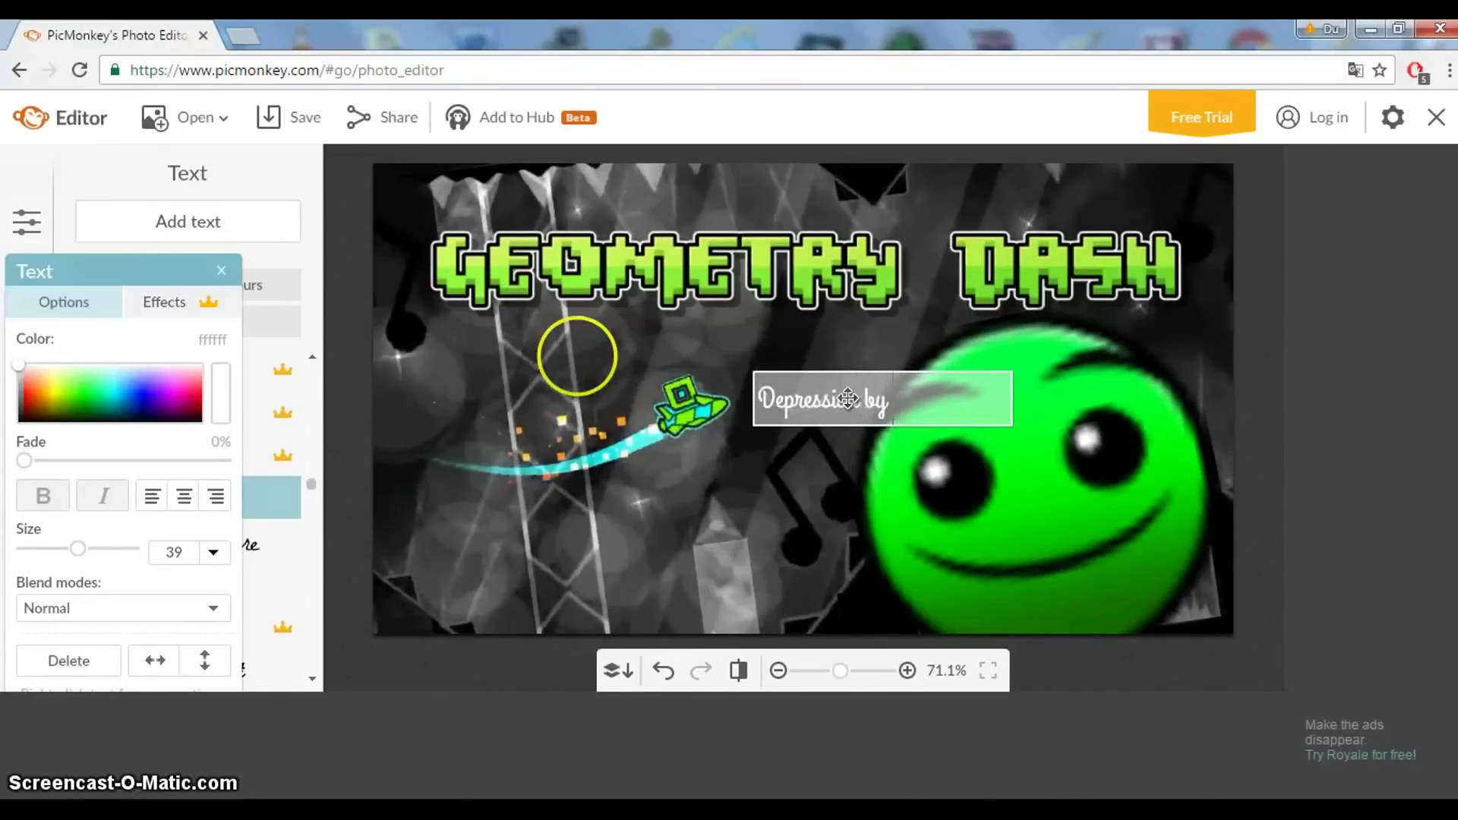
text( JoyWave)
click(872, 375)
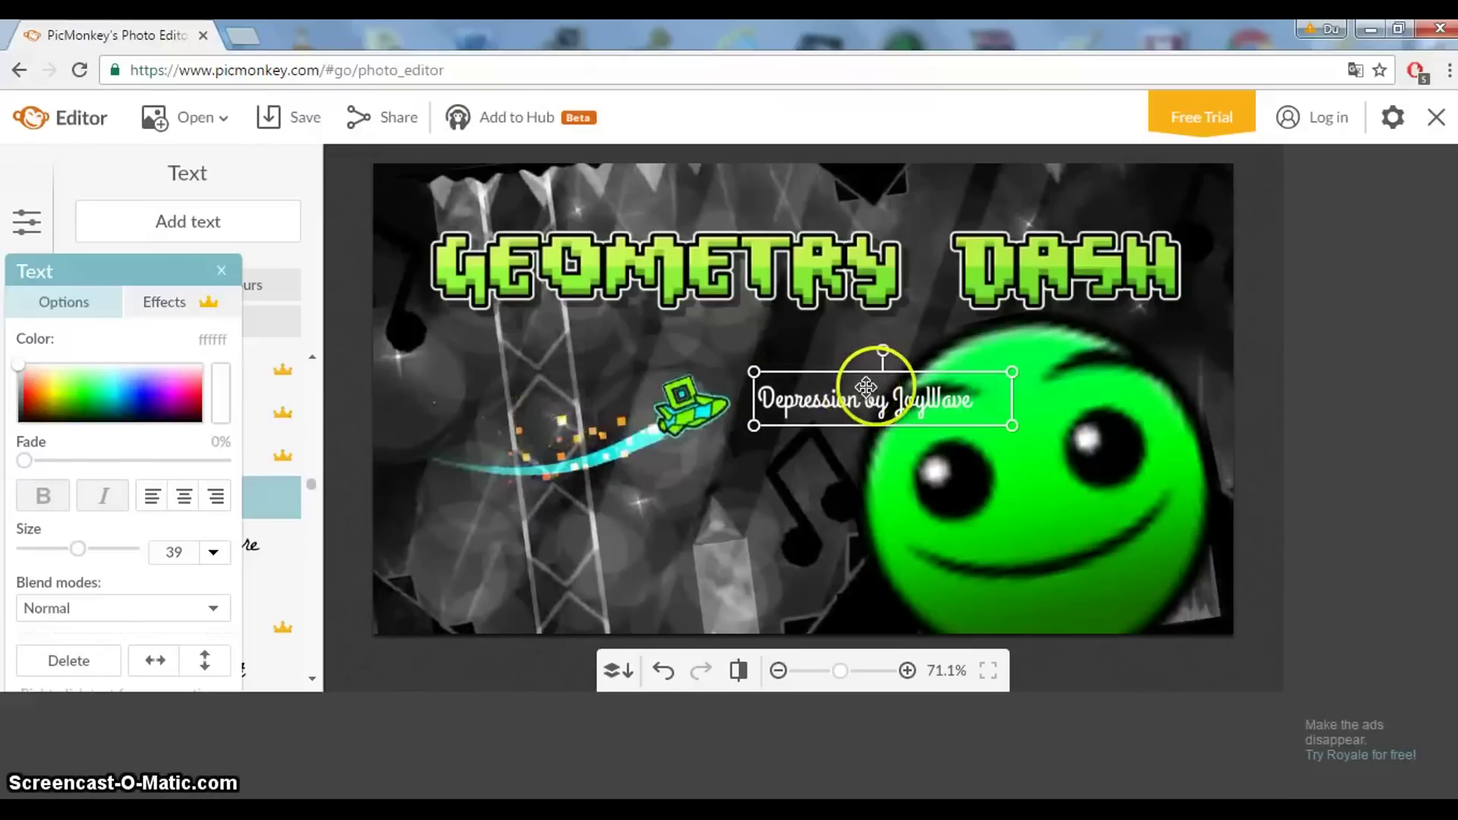
- Enlarge the text to size 72 and place it just beneath the Geometry Dash logo
drag(844, 369, 838, 334)
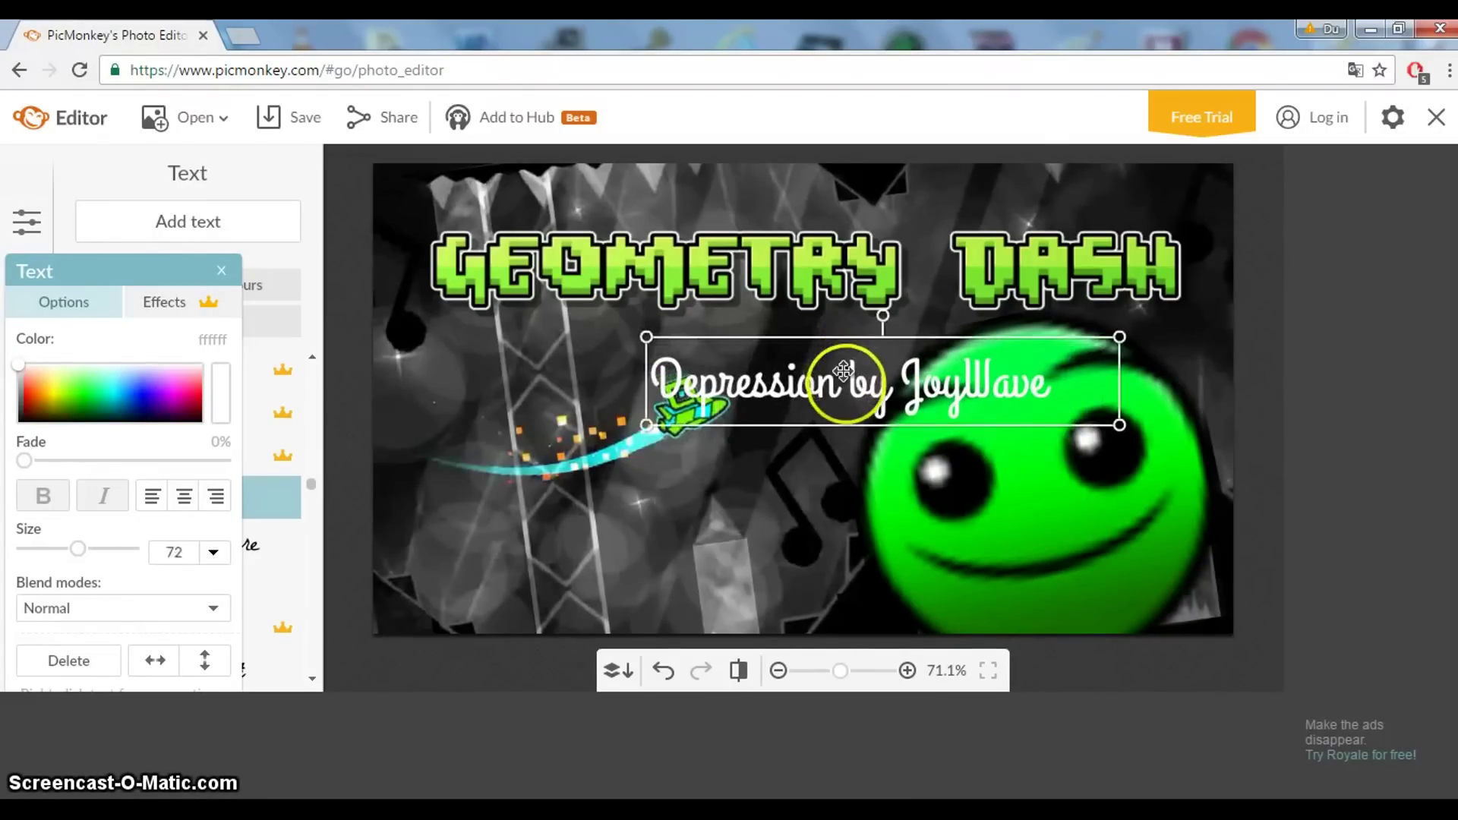
mouse_move(846, 384)
mouse_down()
mouse_move(721, 347)
mouse_move(683, 358)
mouse_up()
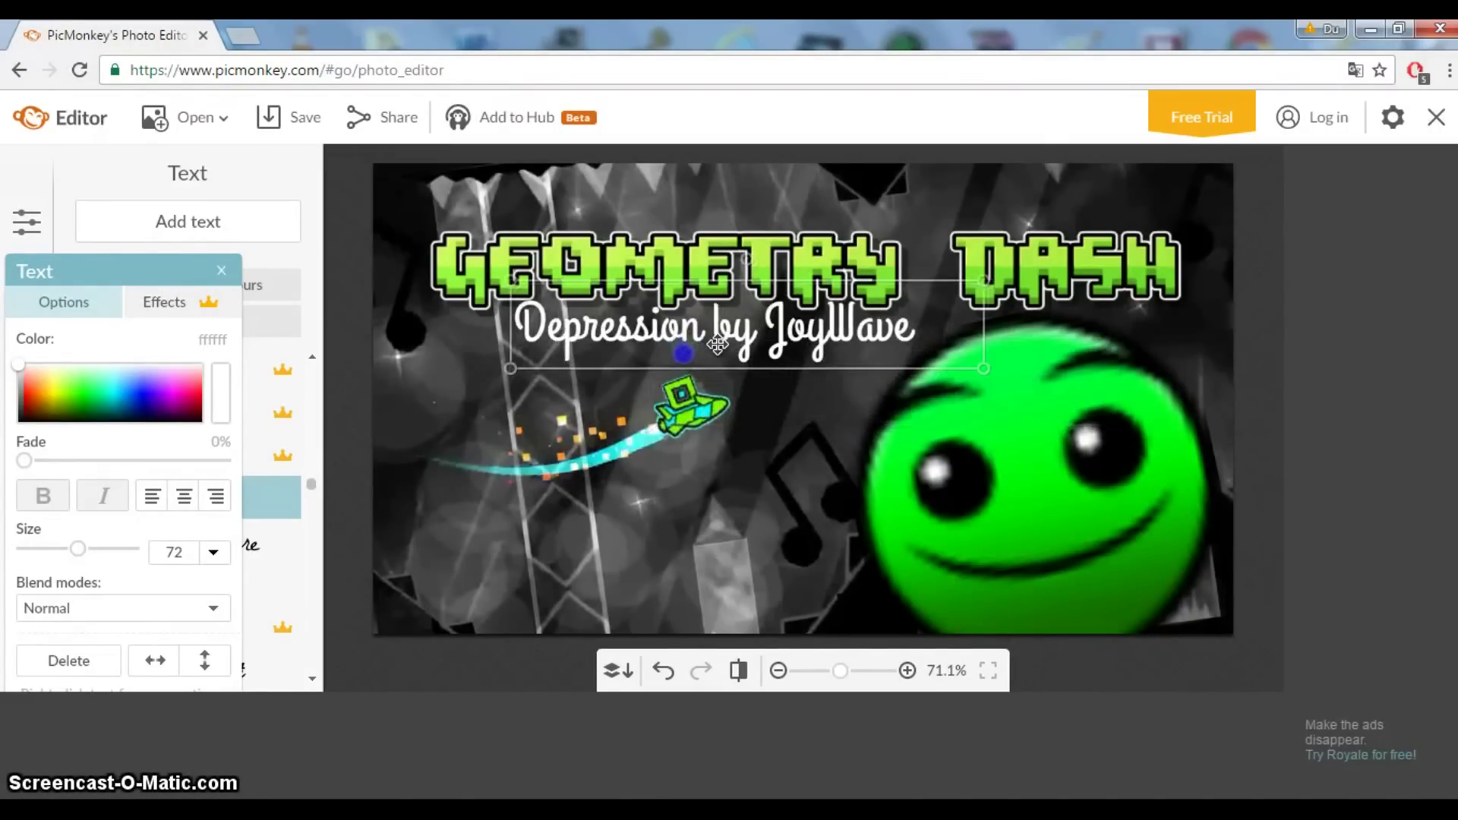
drag(683, 359, 697, 354)
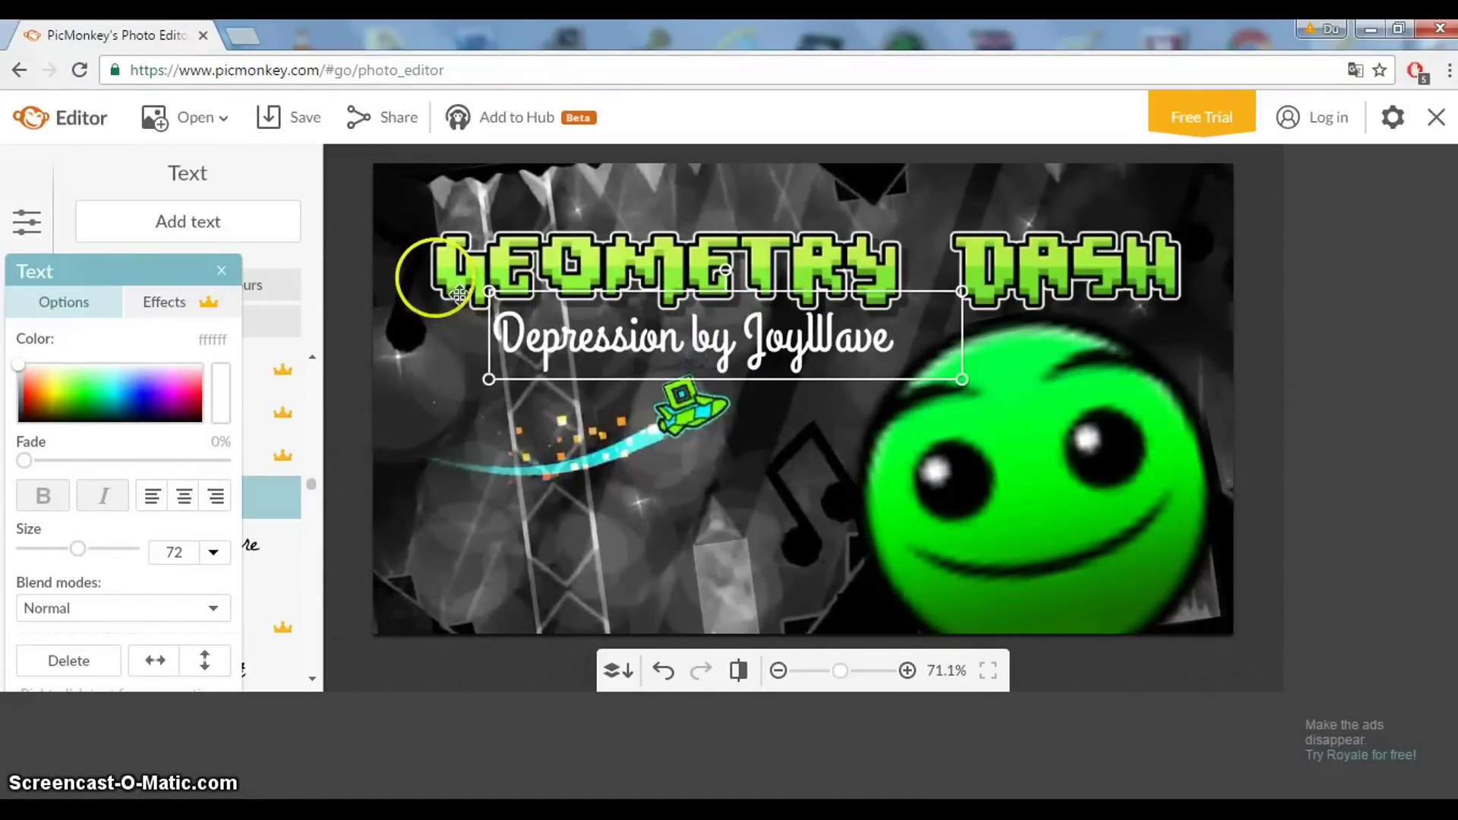
click(225, 271)
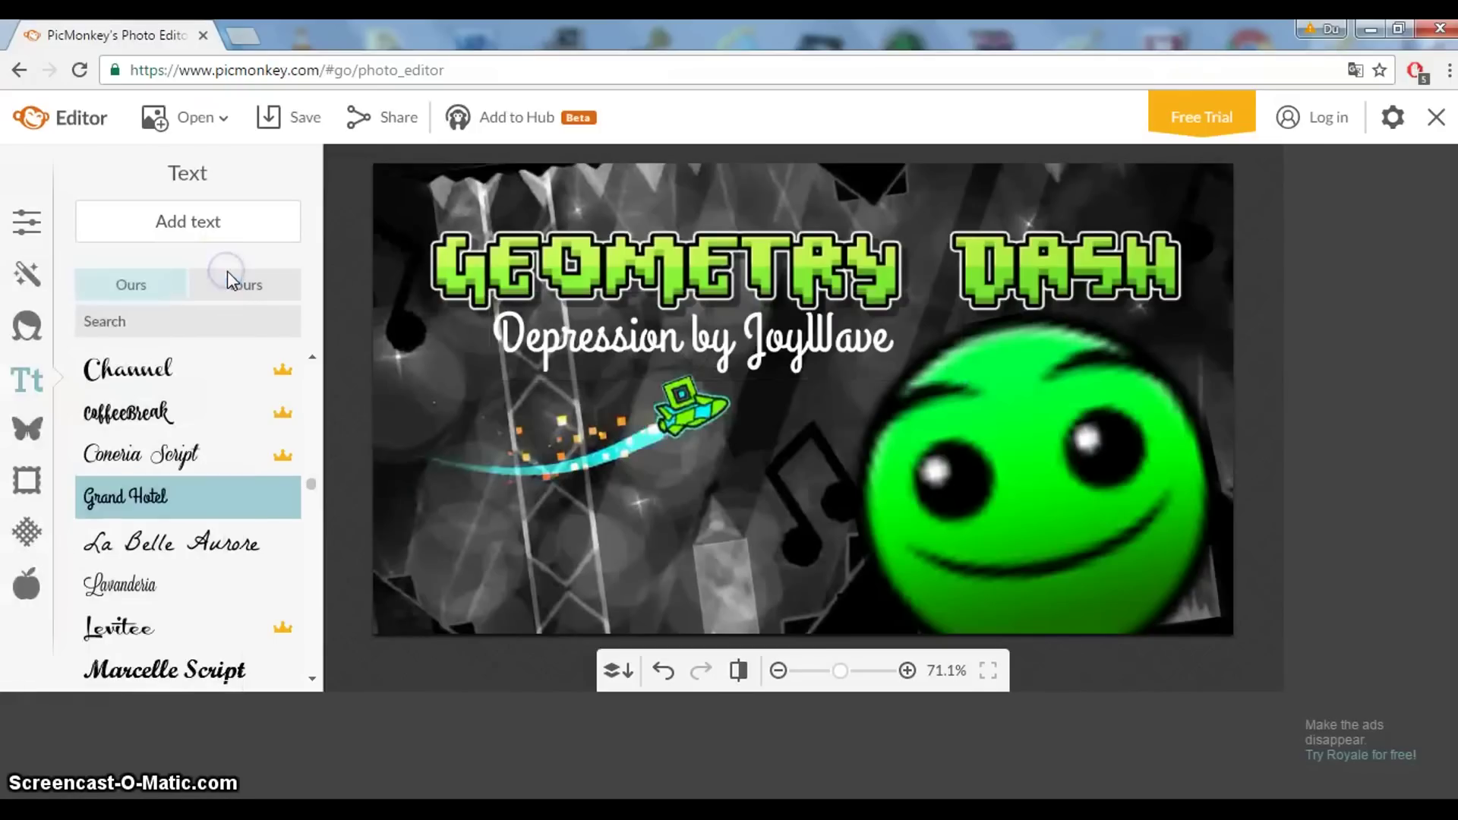
- Shorten the JPG file name to 'by JoyWave' and save it to the computer
click(275, 133)
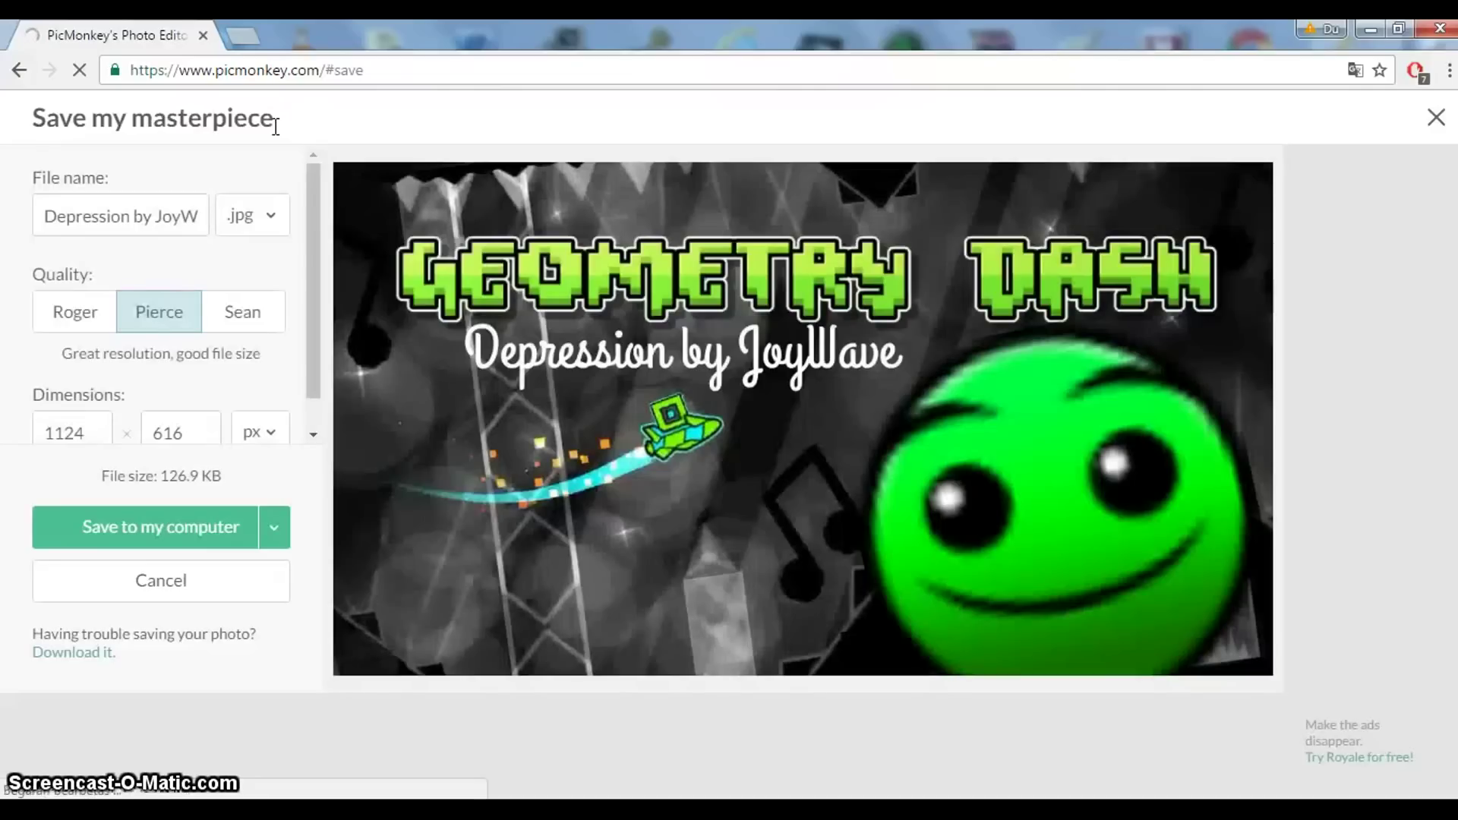
click(172, 205)
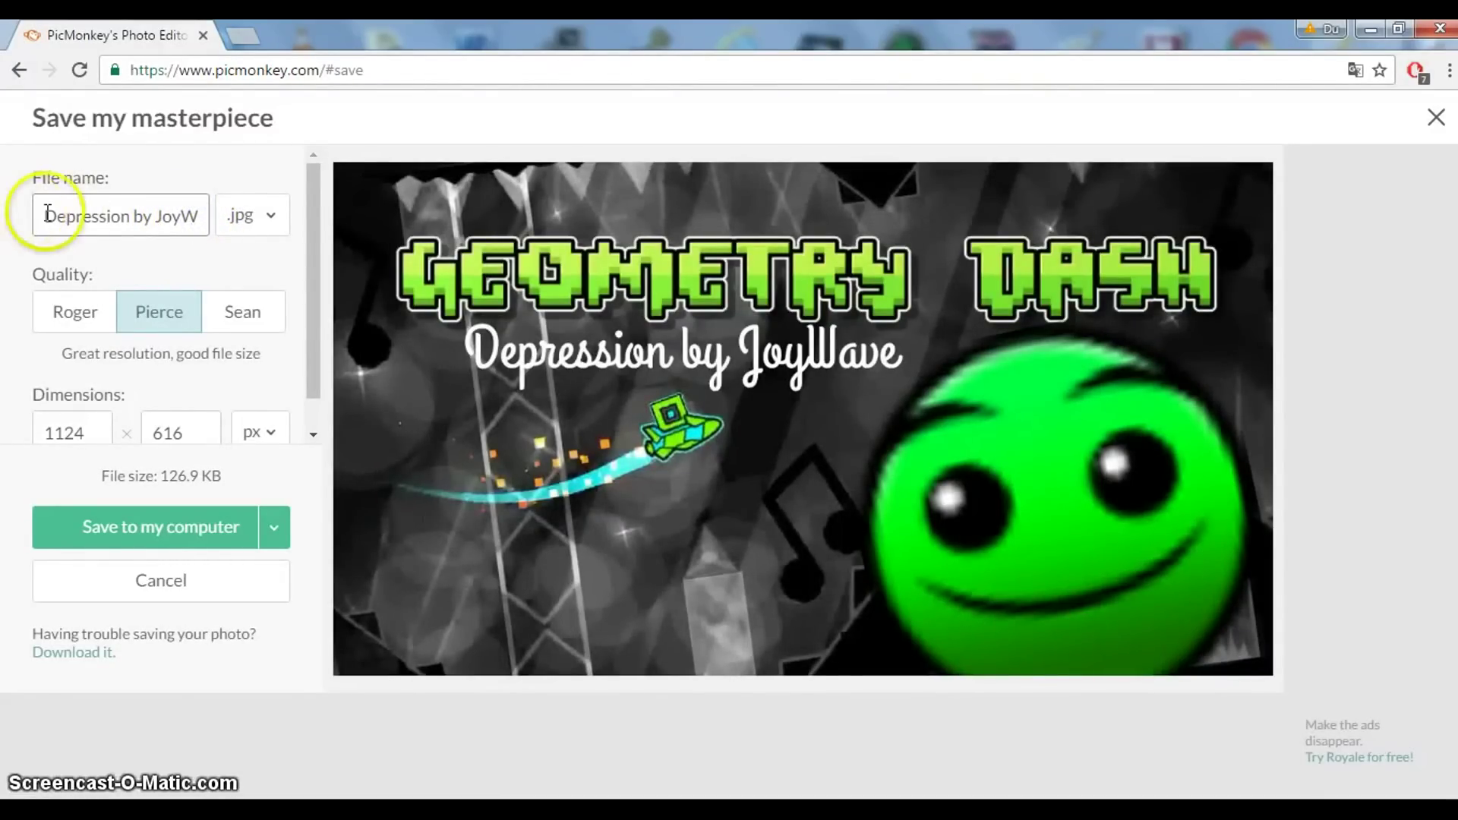
click(128, 218)
double_click(128, 218)
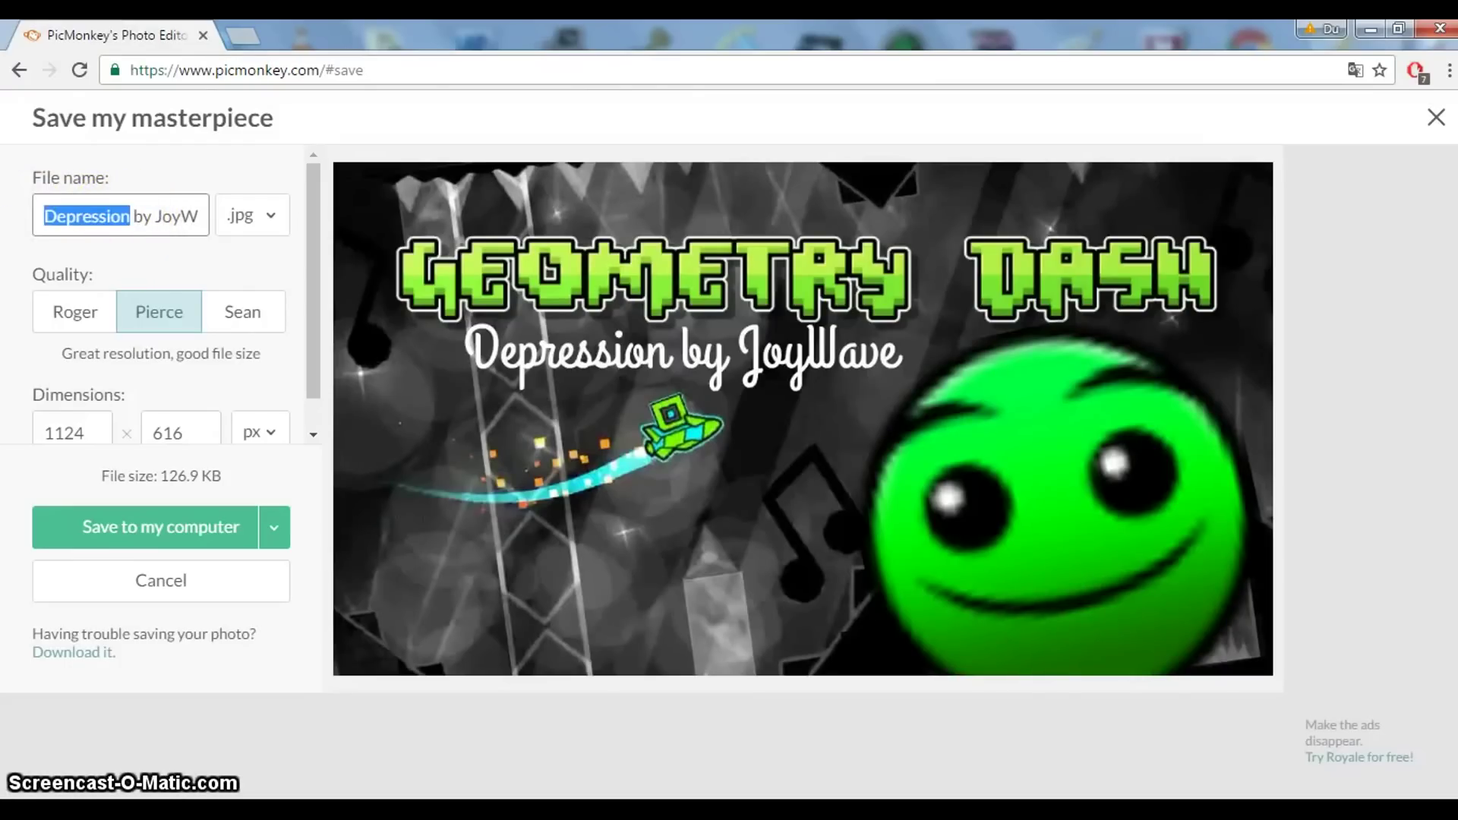
key(BackSpace)
click(160, 535)
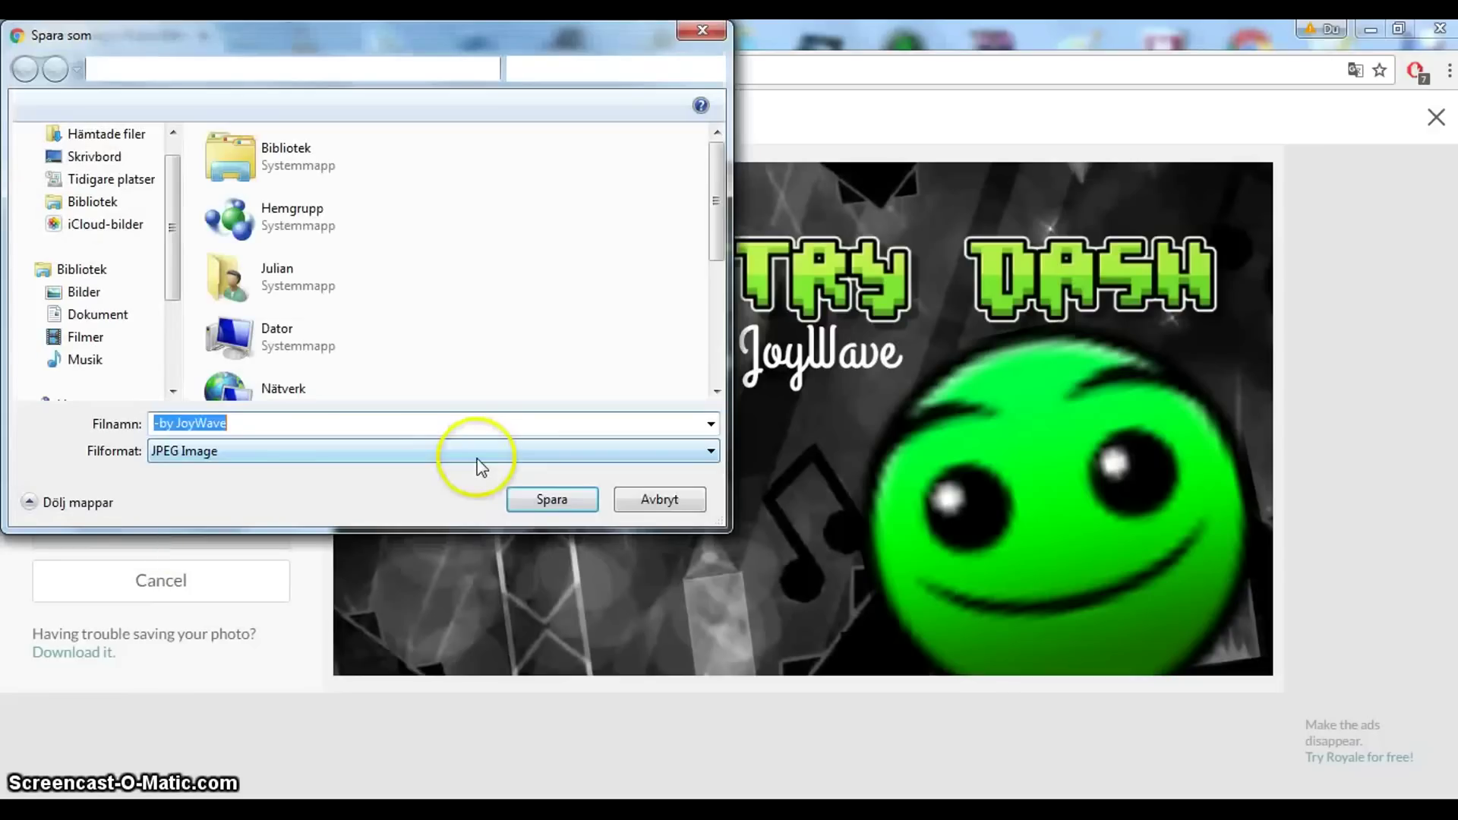
- Confirm saving the thumbnail JPEG to the computer, then minimise the browser
click(554, 500)
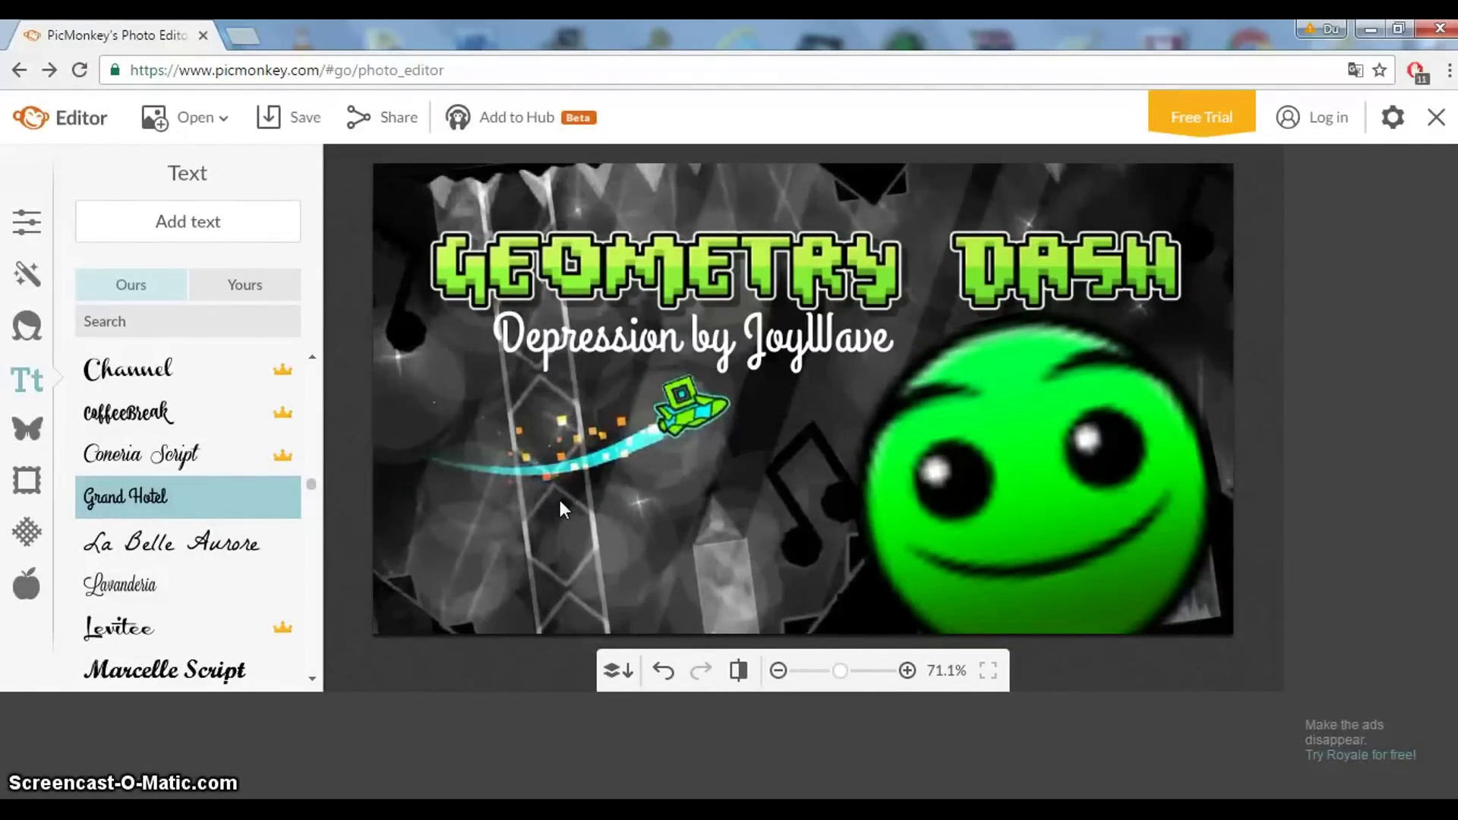
click(1363, 30)
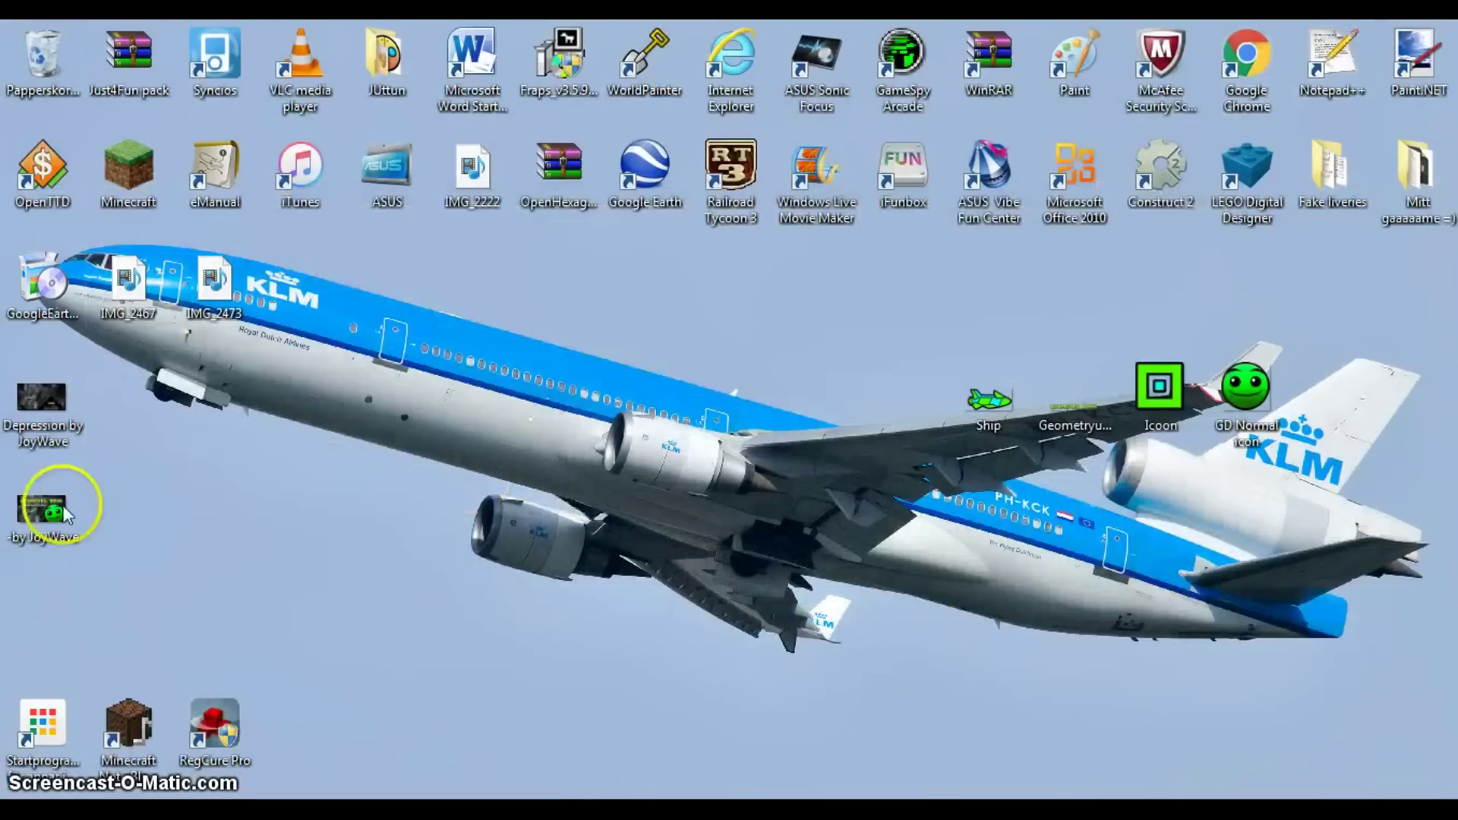